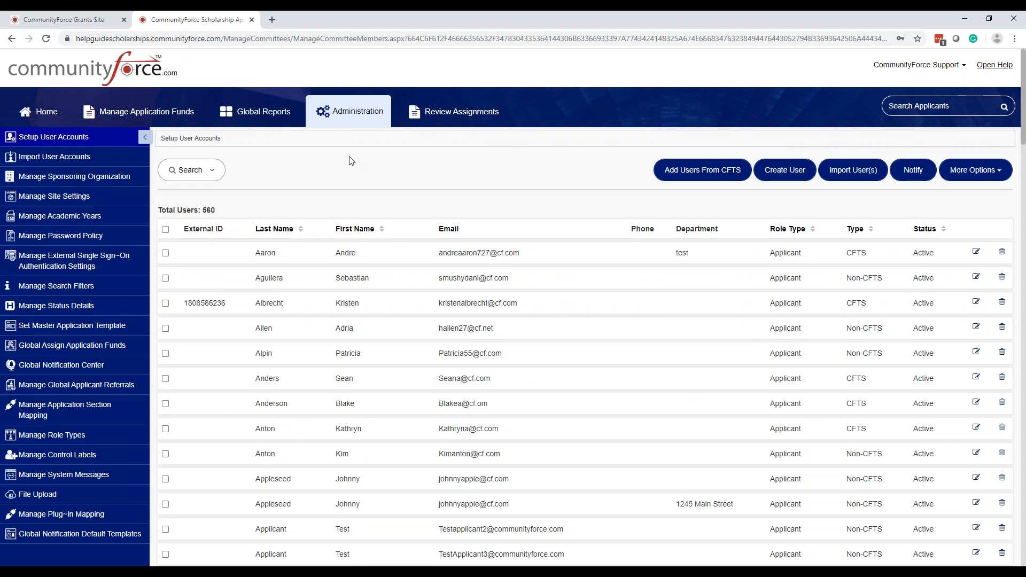
Visit the application forms home page, then return to the administration settings user list
{"action": "left_click", "coordinate": [44, 117]}
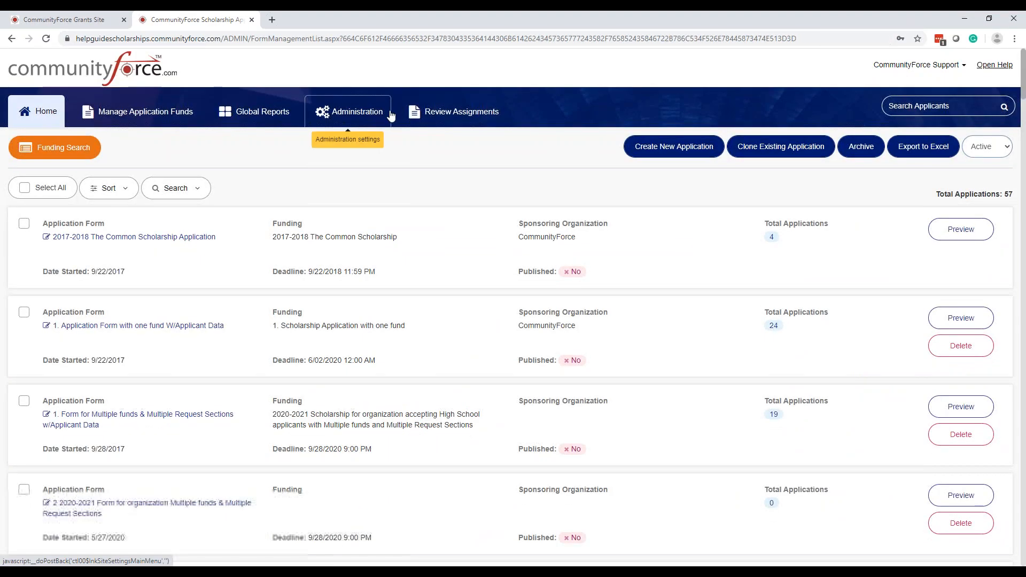
{"action": "left_click", "coordinate": [369, 118]}
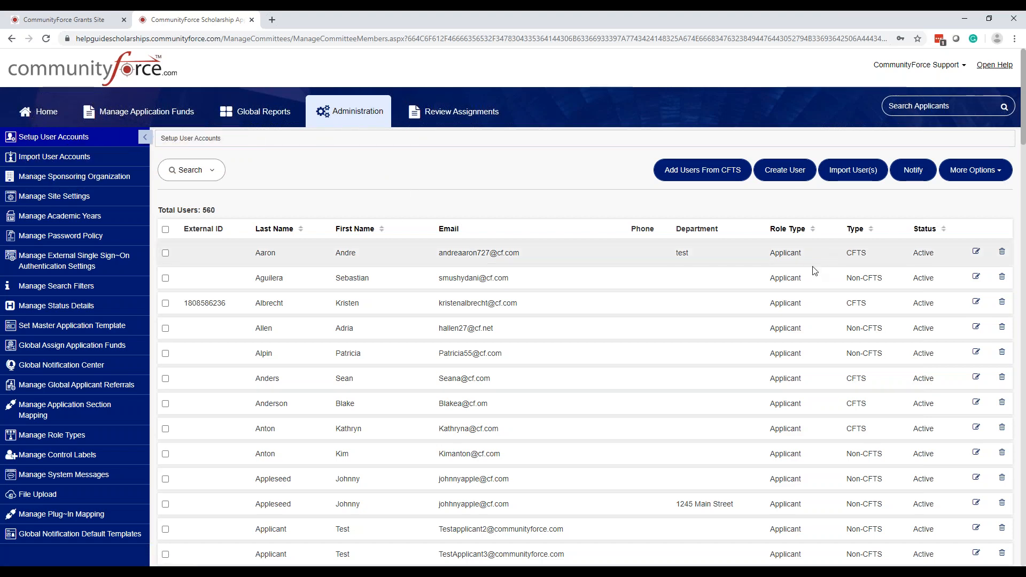
{"action": "scroll", "coordinate": [810, 289], "scroll_direction": "down", "scroll_amount": 2}
{"action": "scroll", "coordinate": [807, 296], "scroll_direction": "up", "scroll_amount": 2}
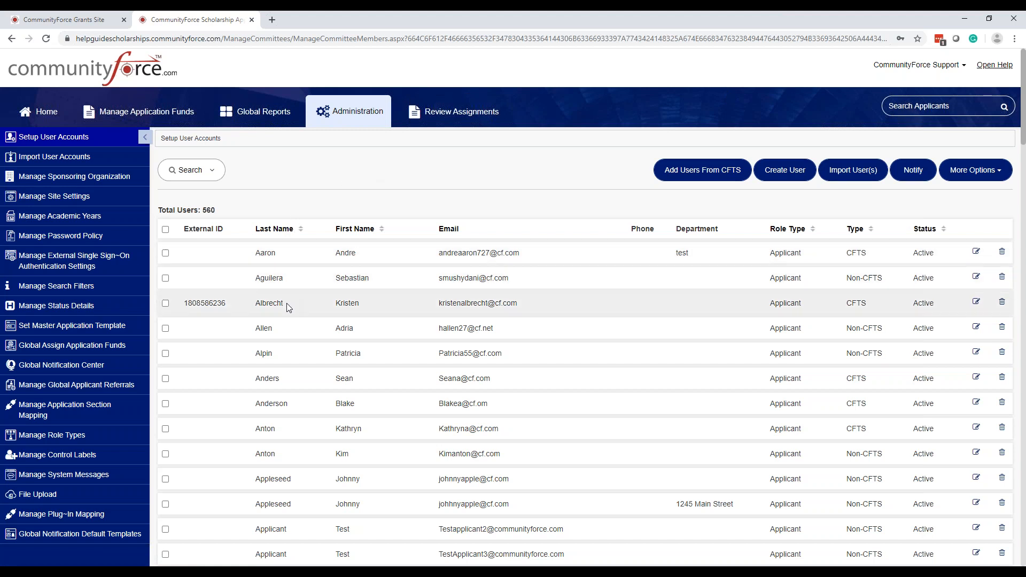
{"action": "left_click", "coordinate": [470, 260]}
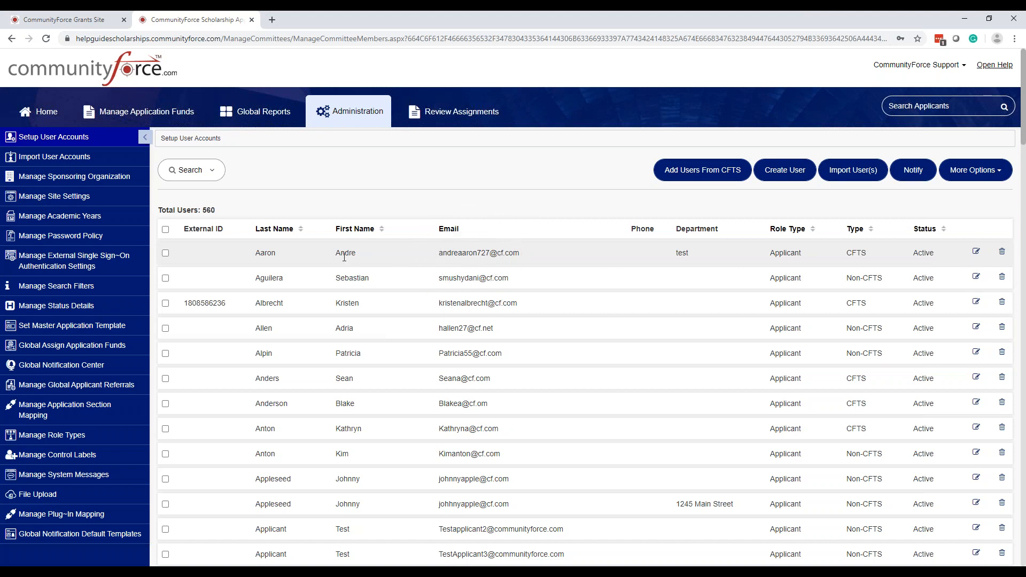
{"action": "left_click", "coordinate": [475, 256]}
{"action": "left_click", "coordinate": [782, 250]}
{"action": "scroll", "coordinate": [782, 250], "scroll_direction": "down", "scroll_amount": 5}
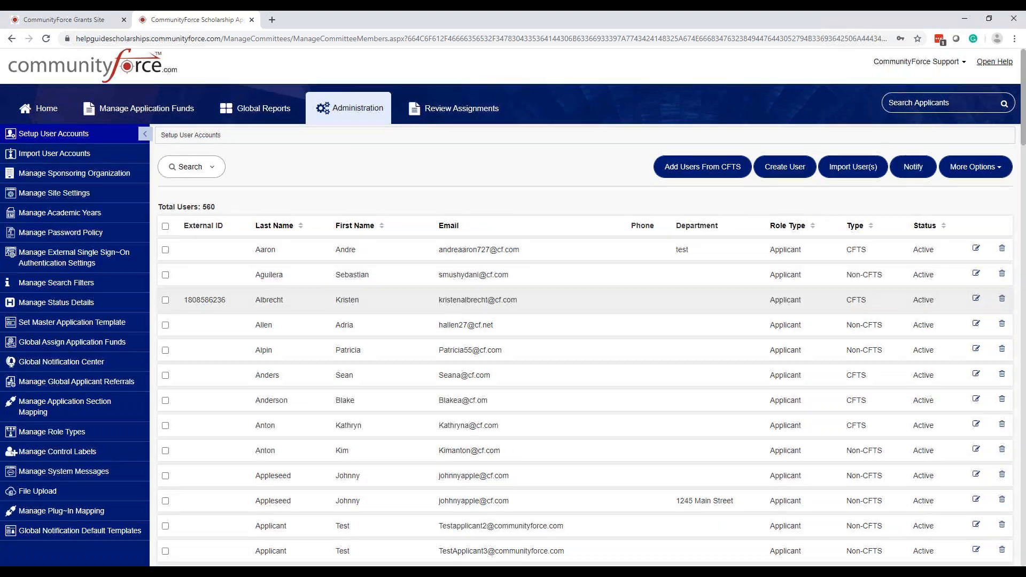
{"action": "scroll", "coordinate": [587, 307], "scroll_direction": "up", "scroll_amount": 1}
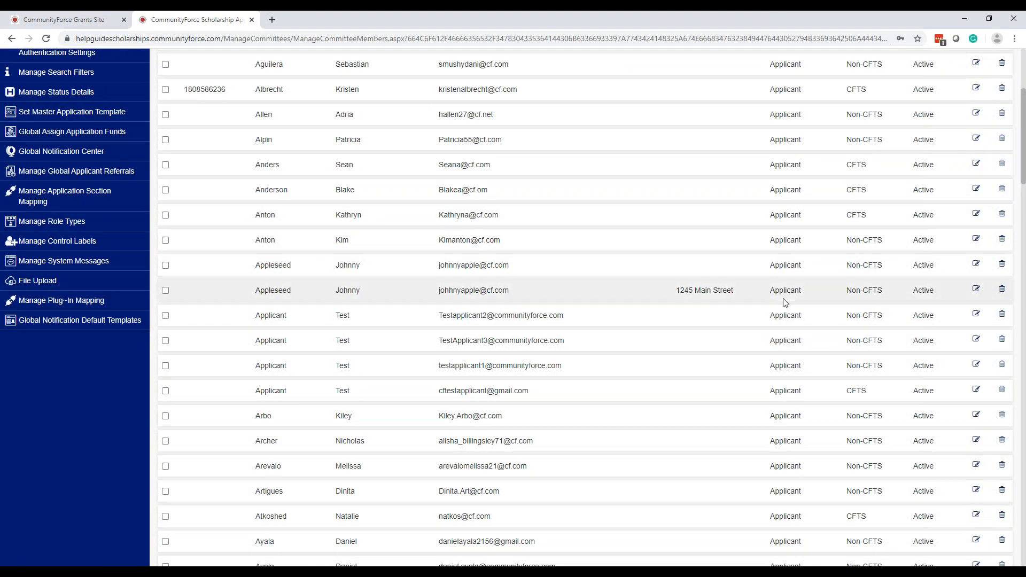
{"action": "scroll", "coordinate": [784, 302], "scroll_direction": "up", "scroll_amount": 4}
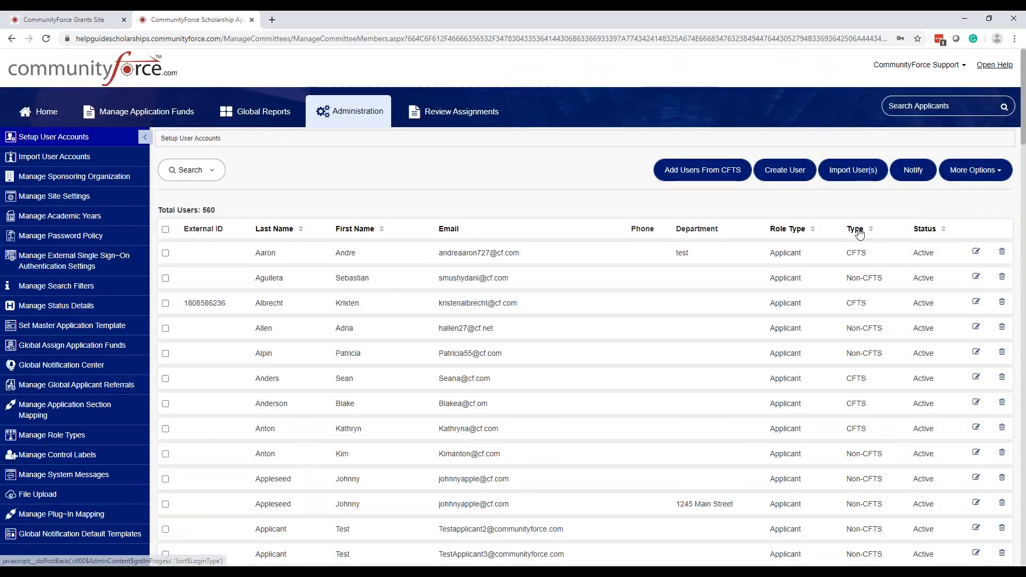
Sort the user account list by Type, then by Status
{"action": "left_click", "coordinate": [857, 230]}
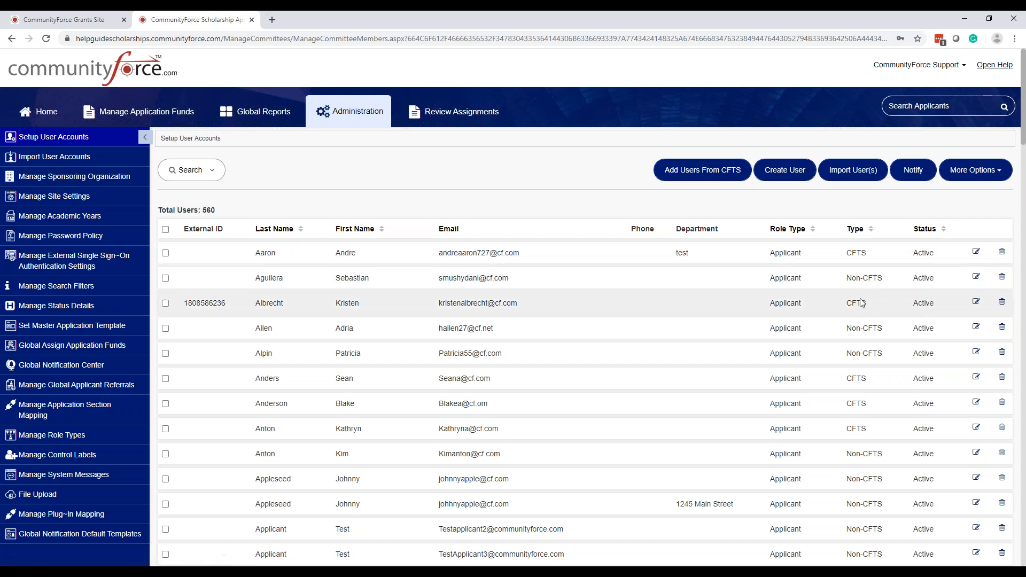
{"action": "key", "text": "ctrl"}
{"action": "key", "text": "ctrl"}
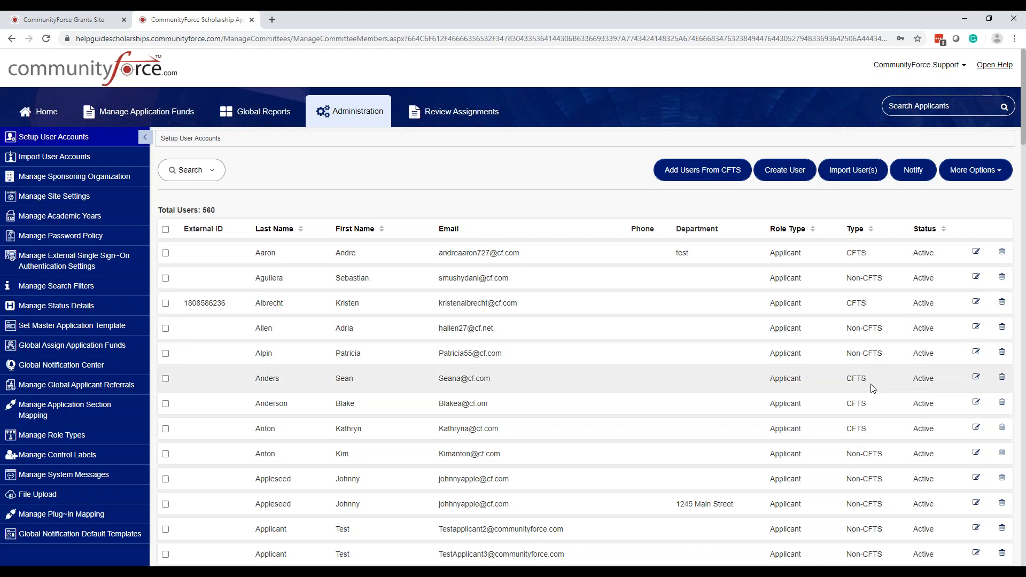
{"action": "left_click", "coordinate": [926, 230]}
{"action": "scroll", "coordinate": [926, 230], "scroll_direction": "down", "scroll_amount": 1}
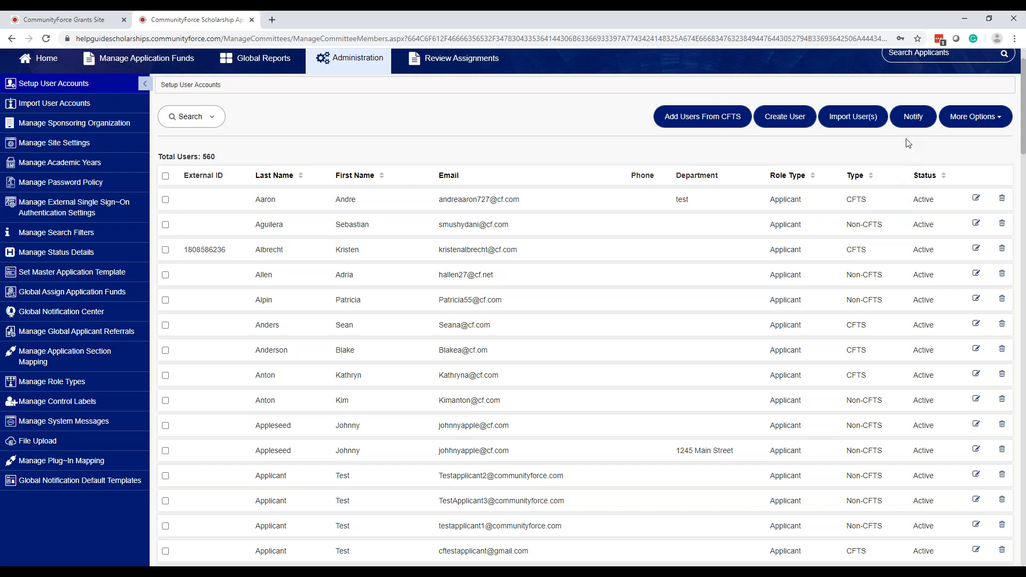
{"action": "key", "text": "ctrl"}
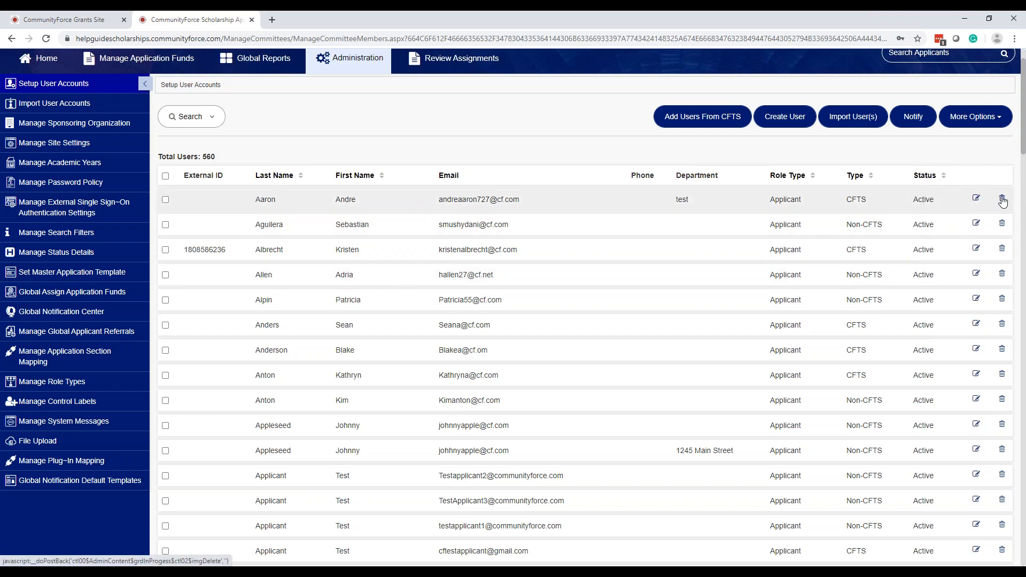
{"action": "key", "text": "ctrl"}
{"action": "key", "text": "ctrl"}
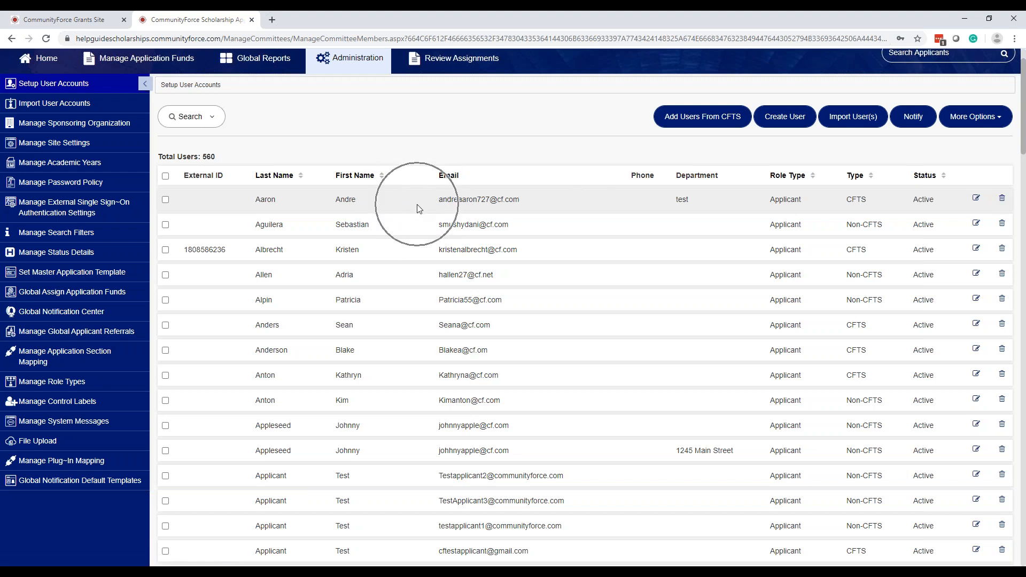
{"action": "key", "text": "ctrl"}
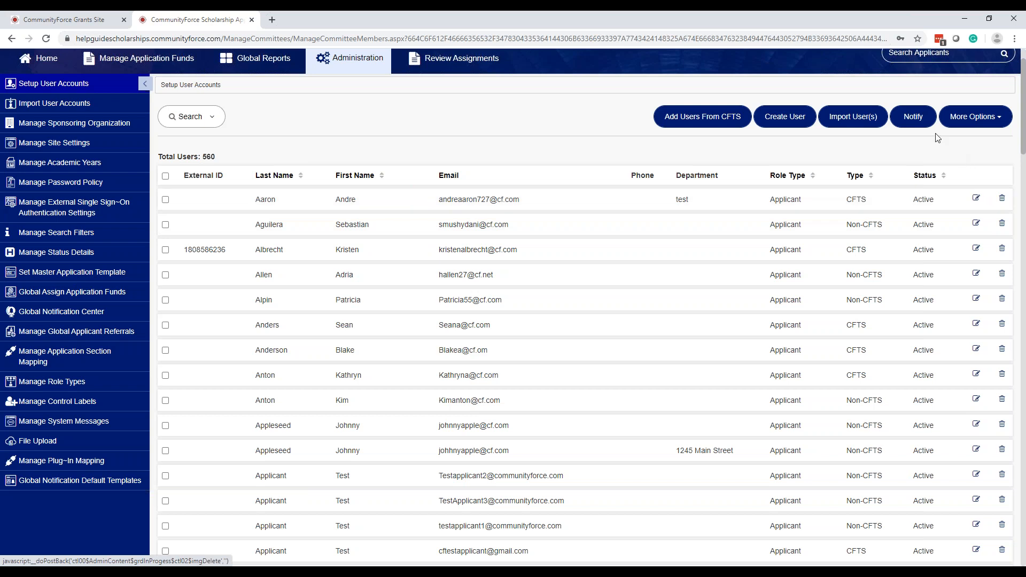
{"action": "key", "text": "ctrl"}
{"action": "key", "text": "ctrl"}
{"action": "key", "text": "ctrl"}
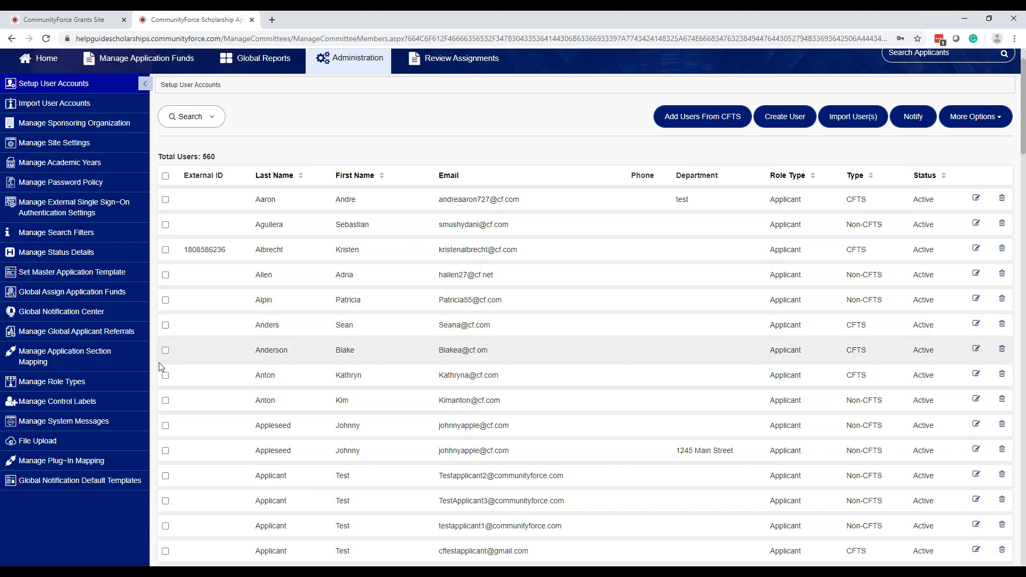
Set the first user account to Inactive, then back to Active
{"action": "left_click", "coordinate": [165, 199]}
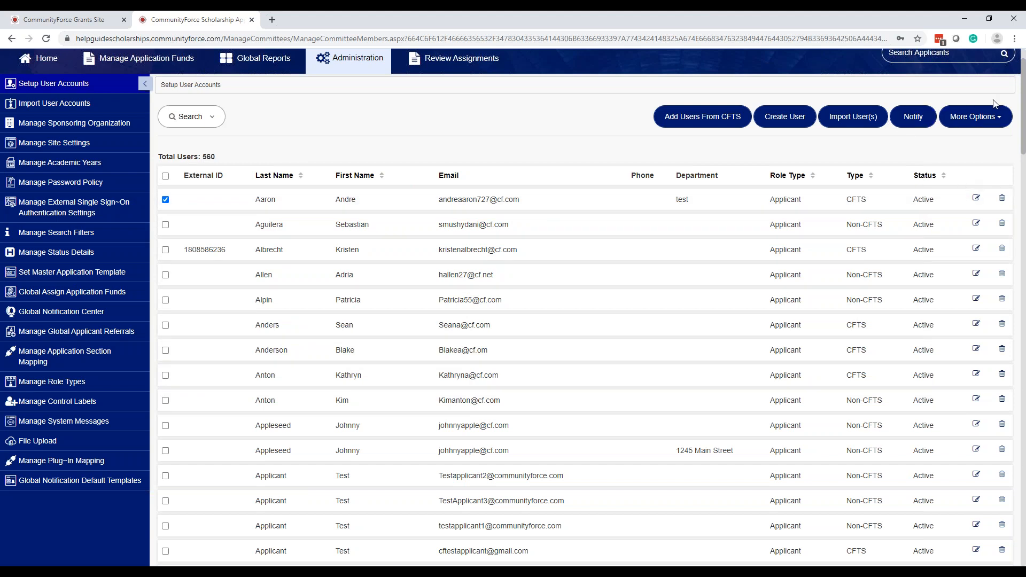
{"action": "left_click", "coordinate": [992, 123]}
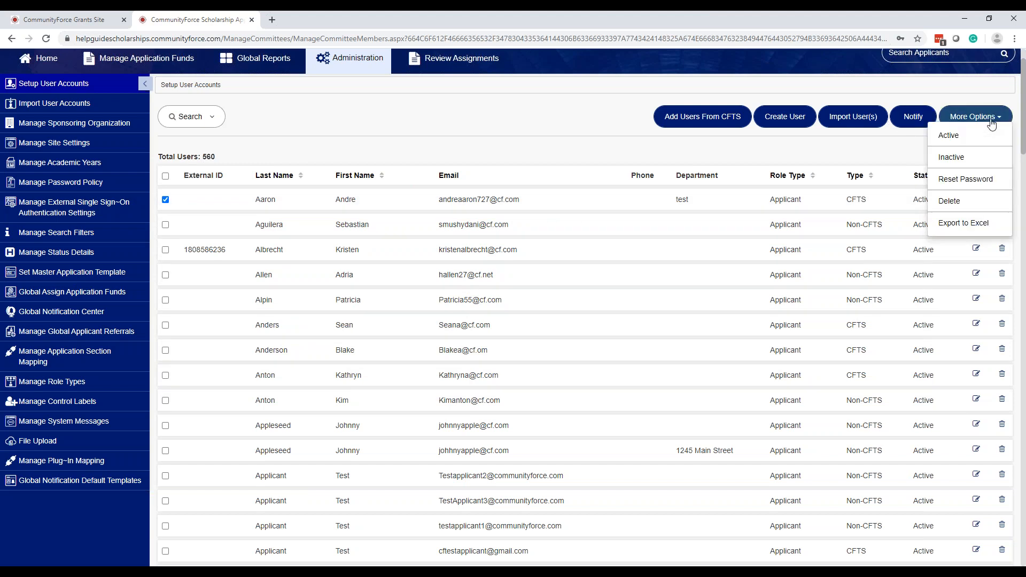
{"action": "left_click", "coordinate": [954, 160]}
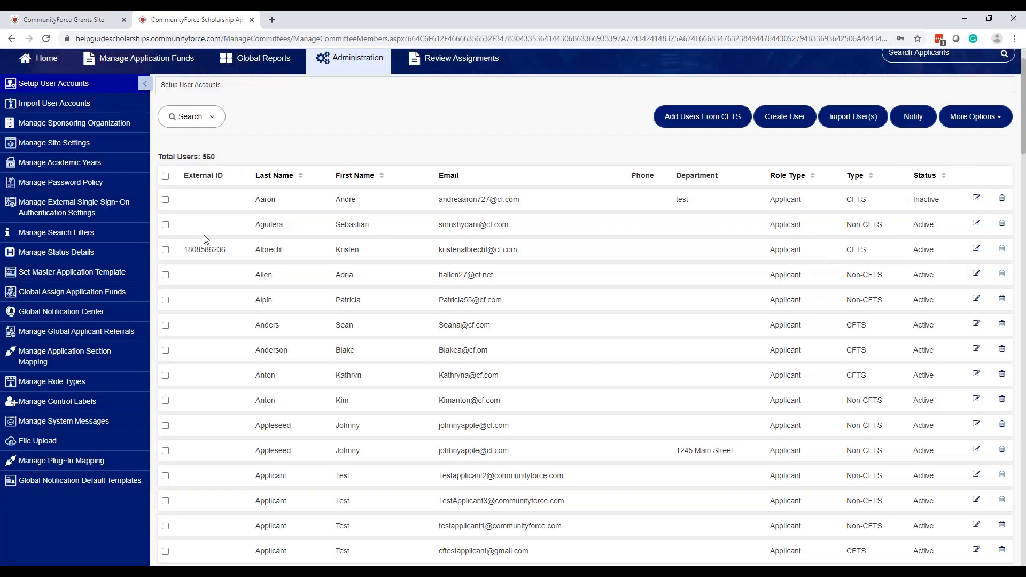
{"action": "left_click", "coordinate": [165, 200]}
{"action": "left_click", "coordinate": [977, 119]}
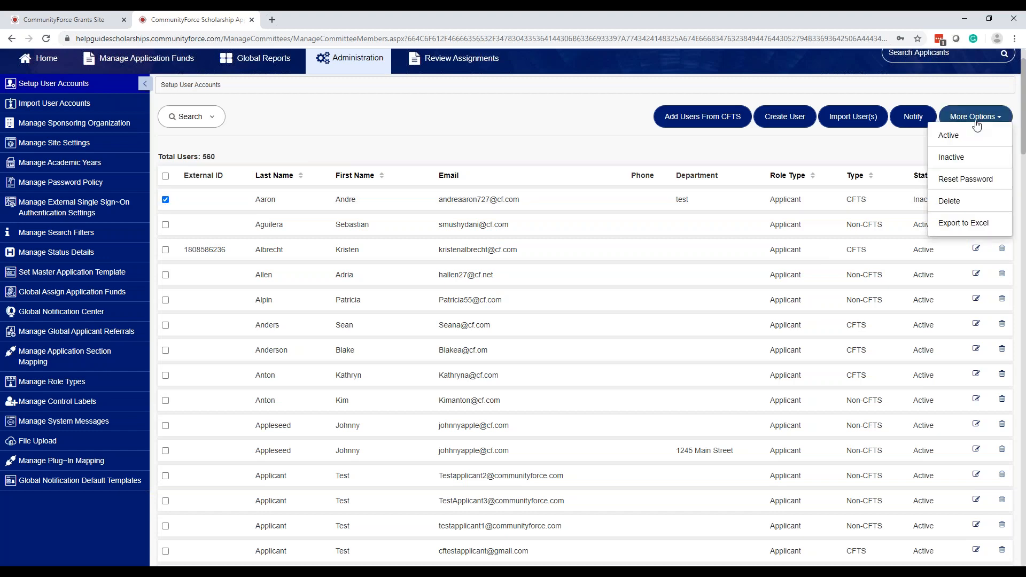
{"action": "left_click", "coordinate": [948, 135]}
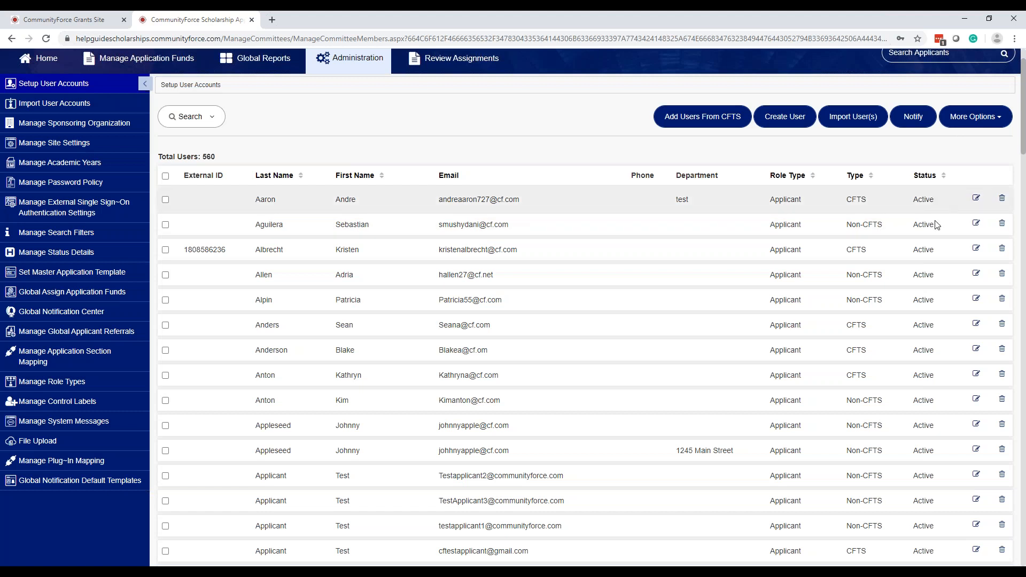
Tick the second user account and point at the Delete bulk action, then close the dropdown
{"action": "left_click", "coordinate": [964, 118]}
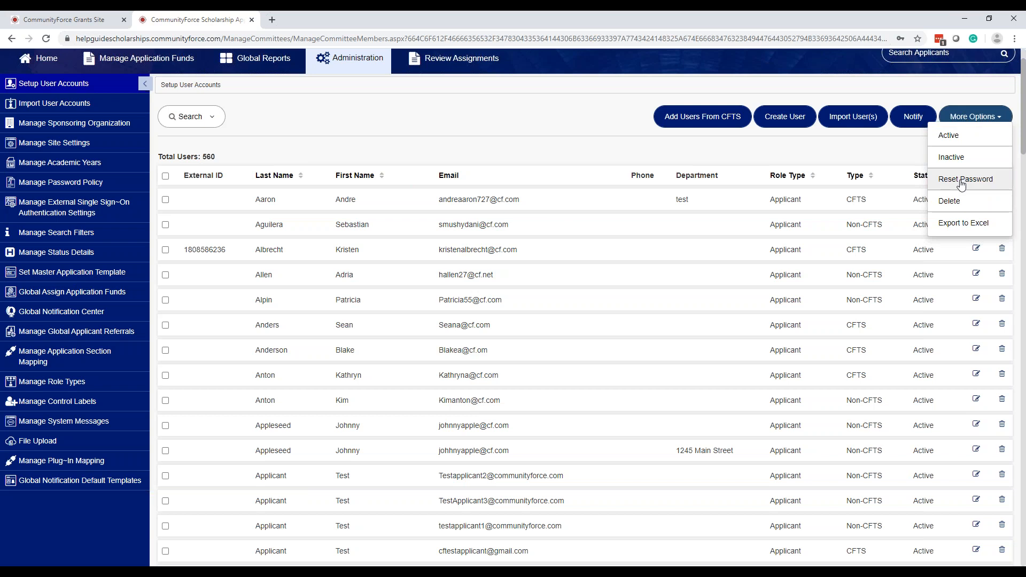
{"action": "left_click", "coordinate": [165, 224]}
{"action": "left_click", "coordinate": [978, 115]}
{"action": "left_click", "coordinate": [958, 205]}
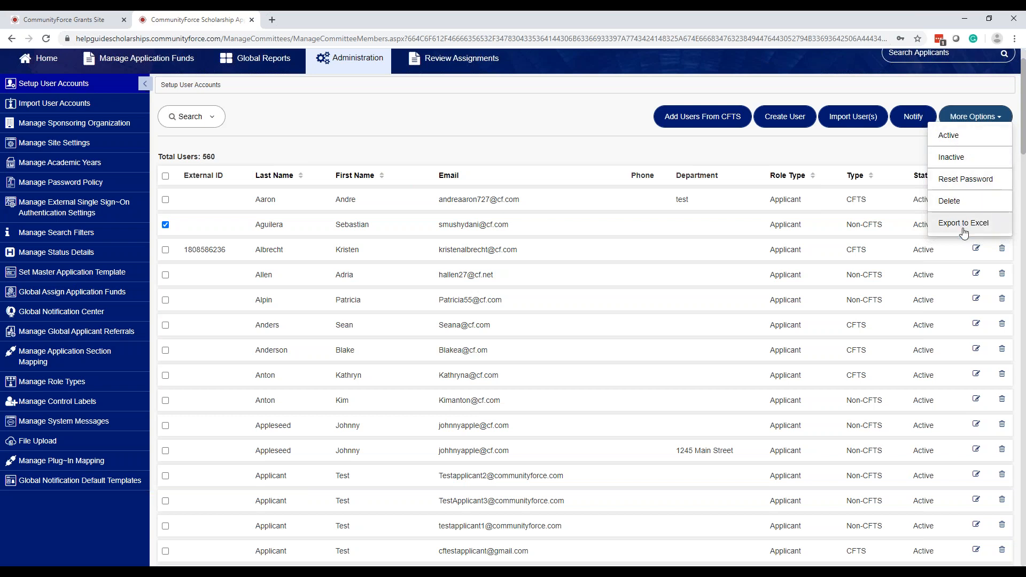
{"action": "left_click", "coordinate": [449, 102]}
Open a blank Create User form, look over its last-name and other fields, then switch to the Grants Site tab
{"action": "left_click", "coordinate": [782, 123]}
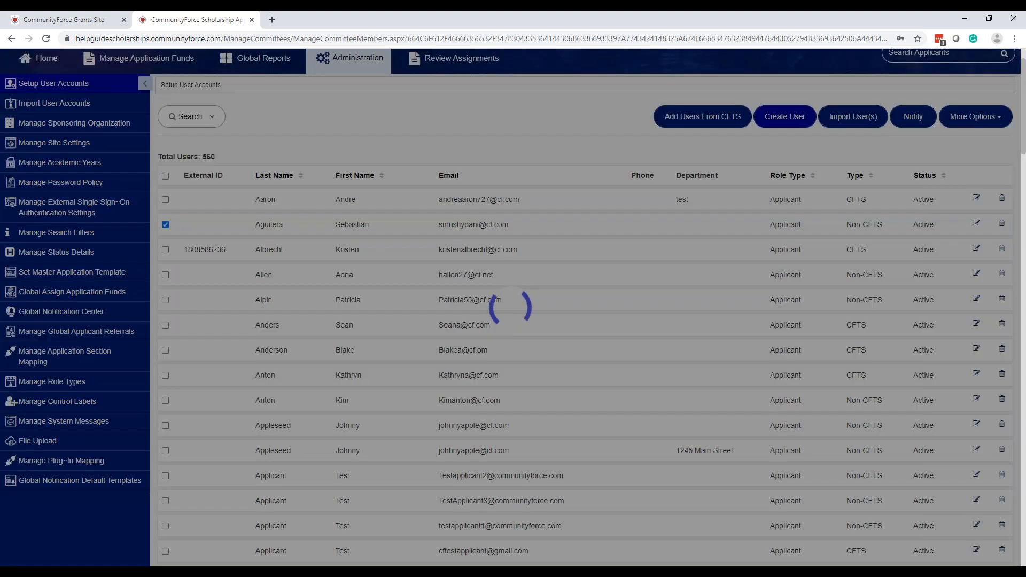
{"action": "scroll", "coordinate": [374, 187], "scroll_direction": "down", "scroll_amount": 1}
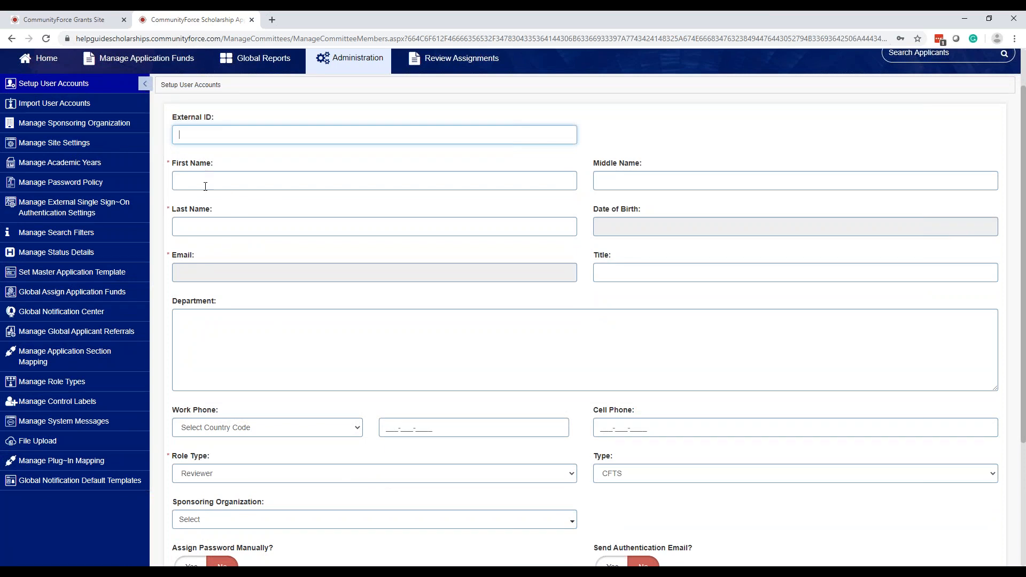
{"action": "left_click", "coordinate": [191, 227]}
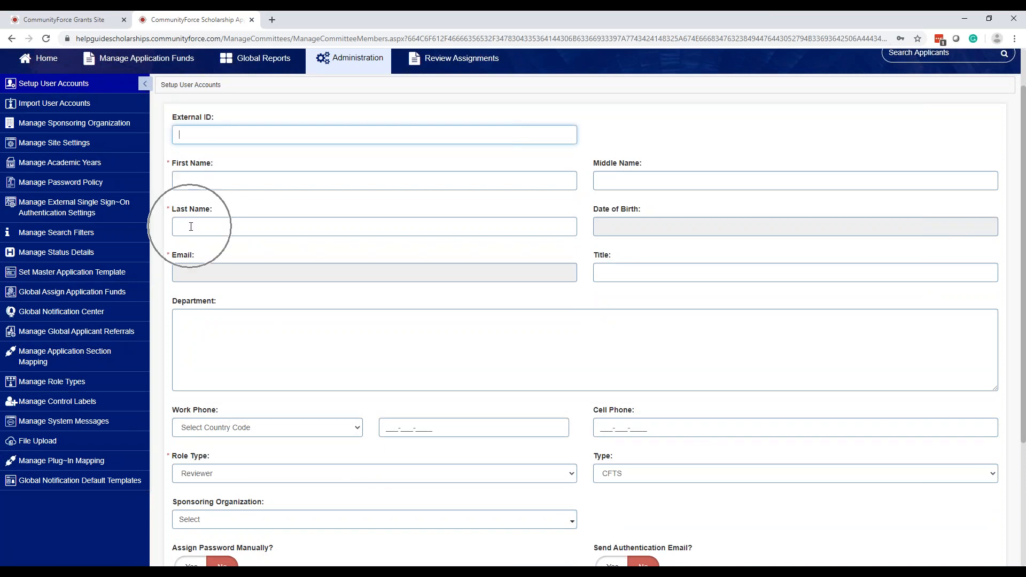
{"action": "left_click", "coordinate": [214, 281]}
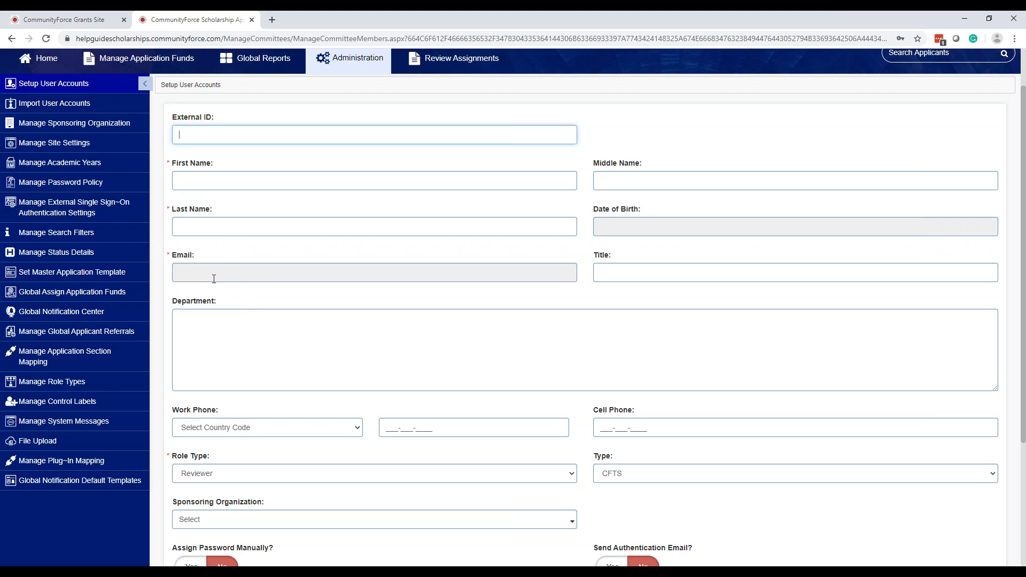
{"action": "left_click", "coordinate": [732, 224]}
{"action": "left_click", "coordinate": [99, 20]}
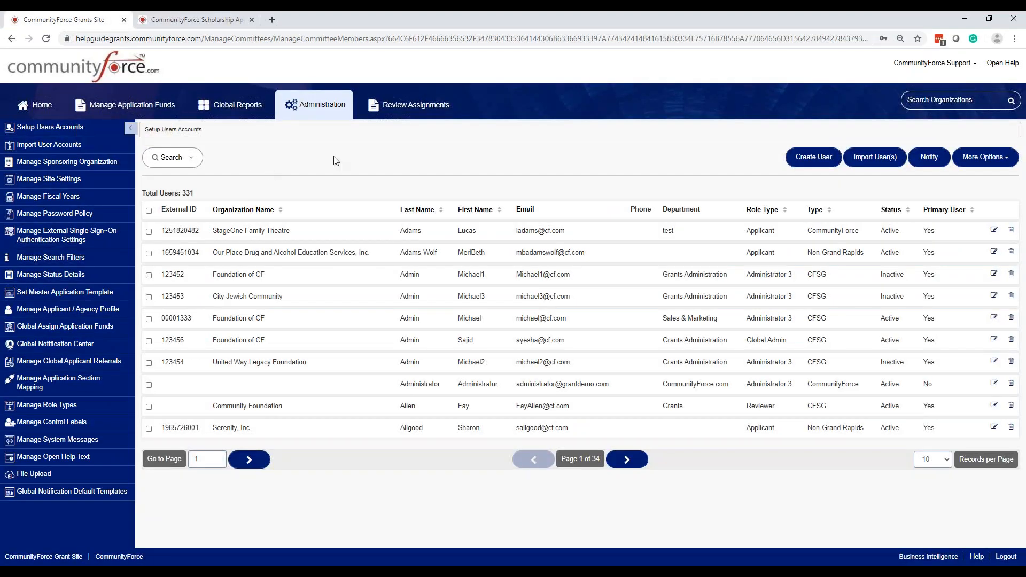
Open the Grants Create User form and try its Company/Organization Name and Sponsoring Organization fields
{"action": "left_click", "coordinate": [830, 164]}
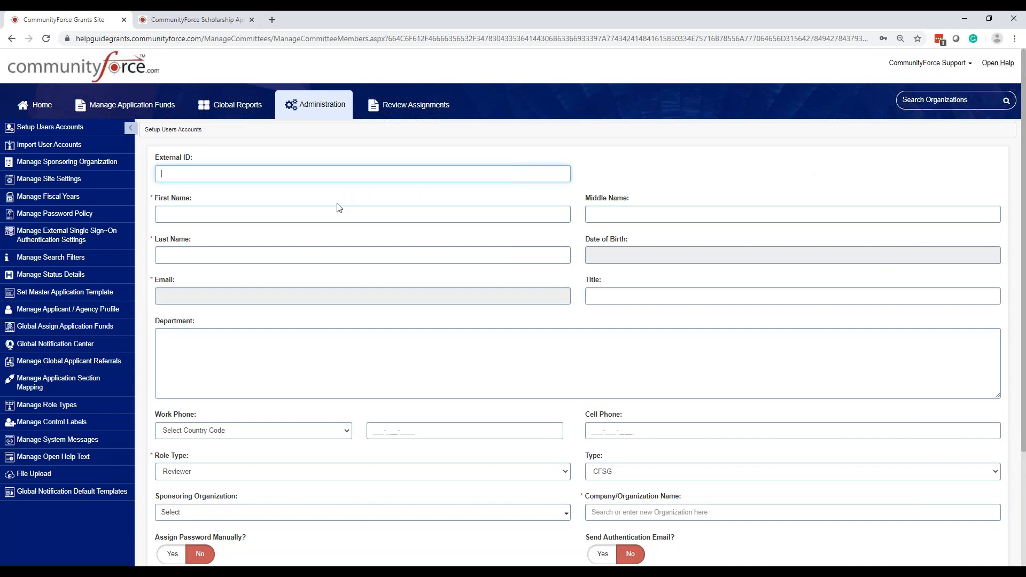
{"action": "scroll", "coordinate": [671, 214], "scroll_direction": "down", "scroll_amount": 3}
{"action": "left_click", "coordinate": [754, 364]}
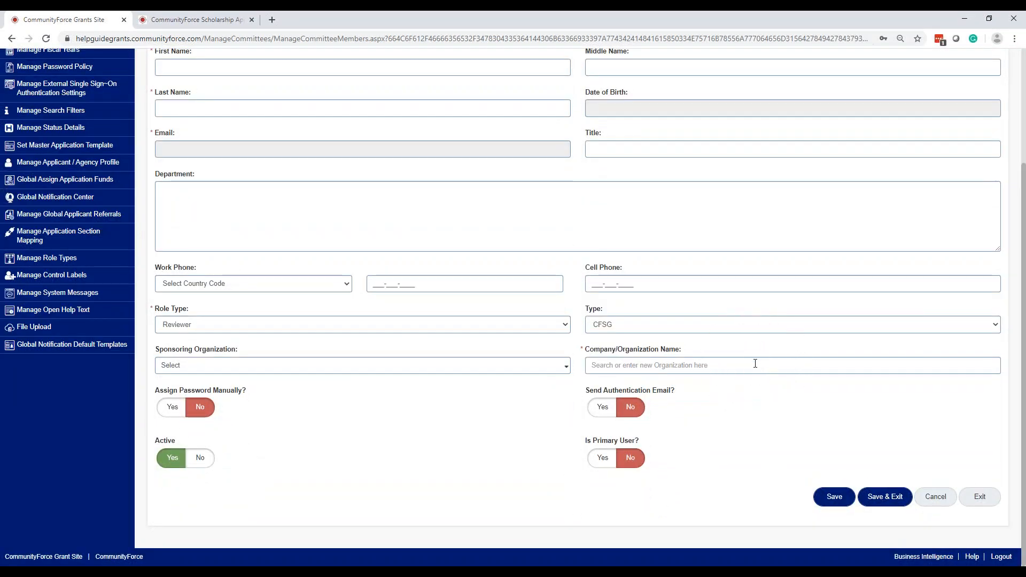
{"action": "left_click", "coordinate": [755, 363]}
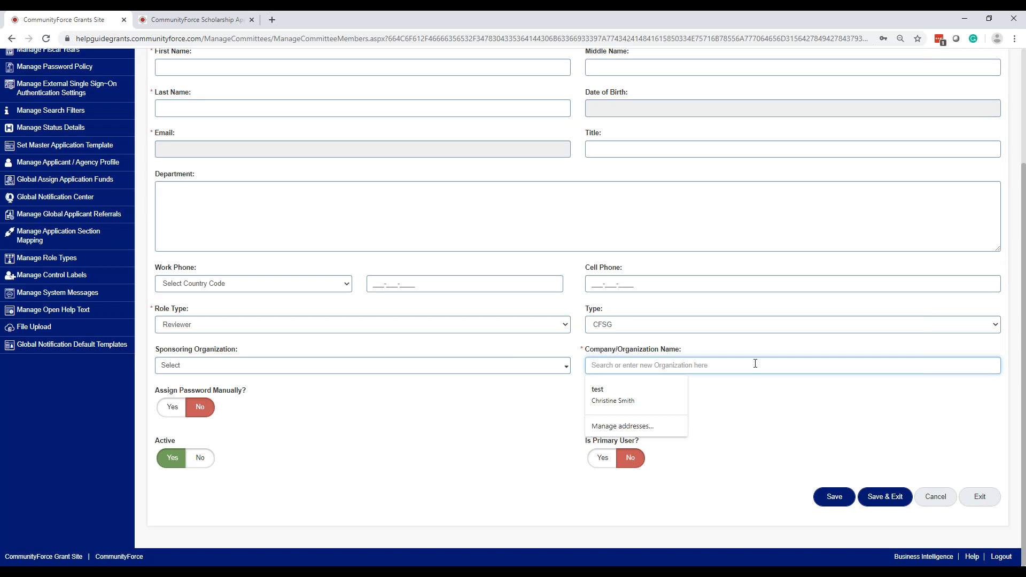
{"action": "left_click", "coordinate": [755, 409]}
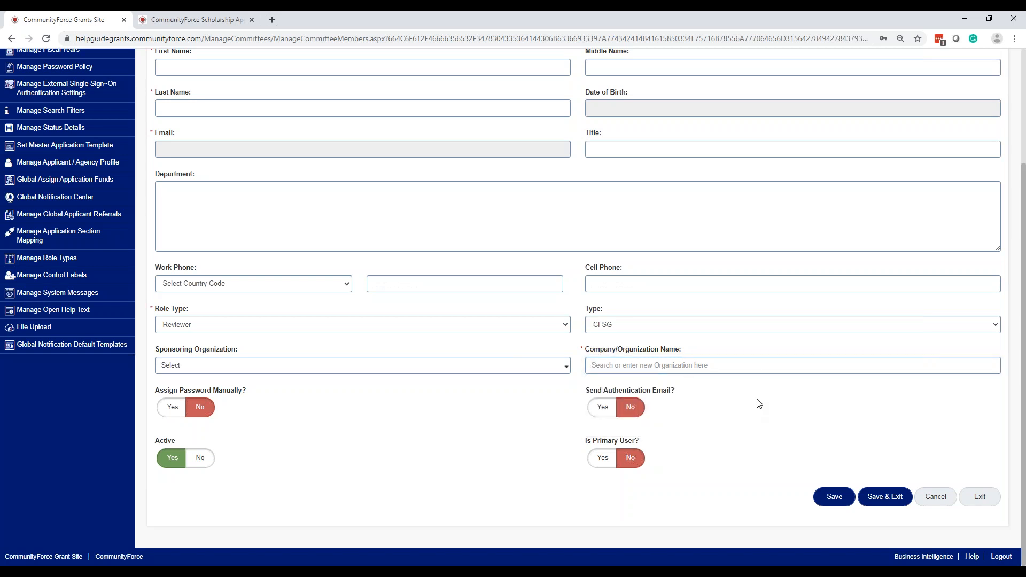
{"action": "left_click", "coordinate": [737, 369]}
{"action": "left_click", "coordinate": [362, 370]}
{"action": "left_click", "coordinate": [632, 363]}
{"action": "scroll", "coordinate": [632, 364], "scroll_direction": "up", "scroll_amount": 3}
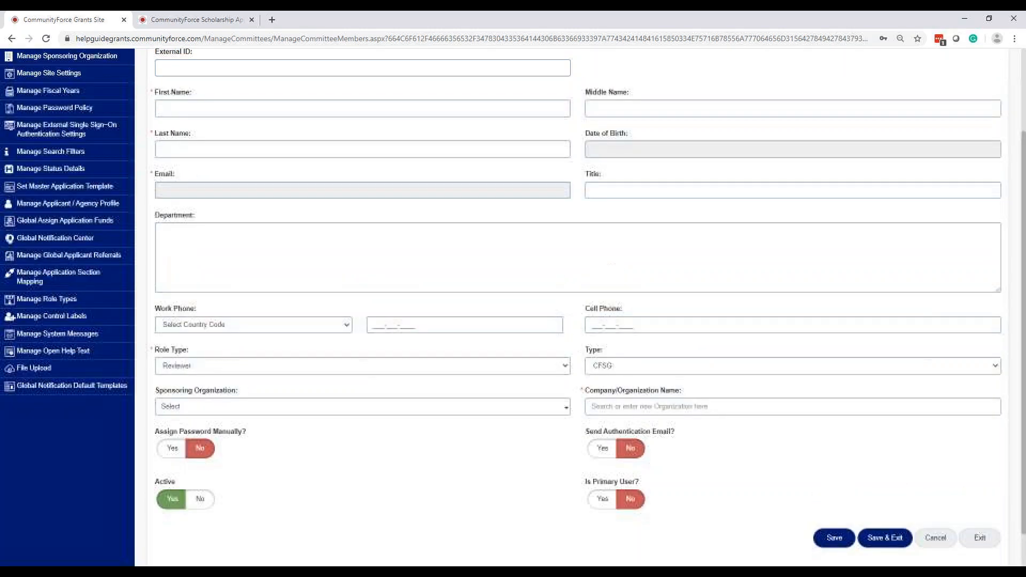
{"action": "left_click", "coordinate": [193, 20]}
Review the Role Type options on the Scholarship form, keeping Reviewer
{"action": "scroll", "coordinate": [270, 209], "scroll_direction": "down", "scroll_amount": 4}
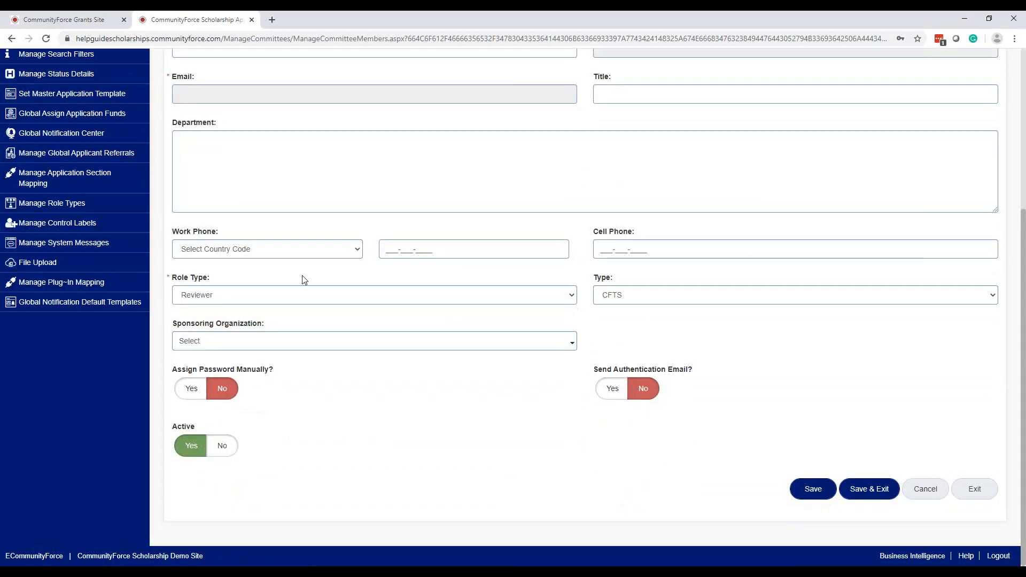
{"action": "left_click", "coordinate": [279, 298]}
{"action": "left_click", "coordinate": [279, 298]}
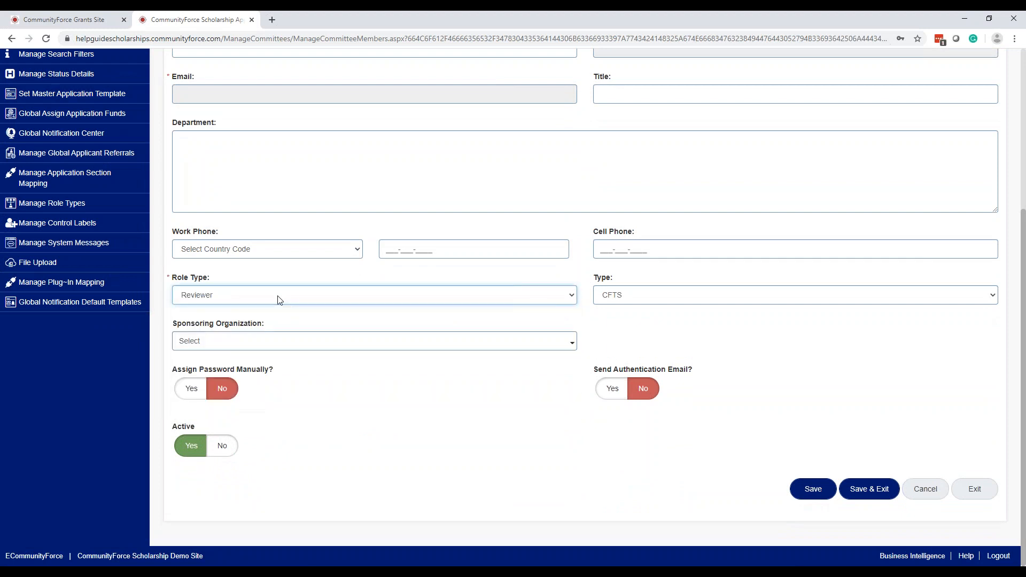
{"action": "left_click", "coordinate": [279, 298]}
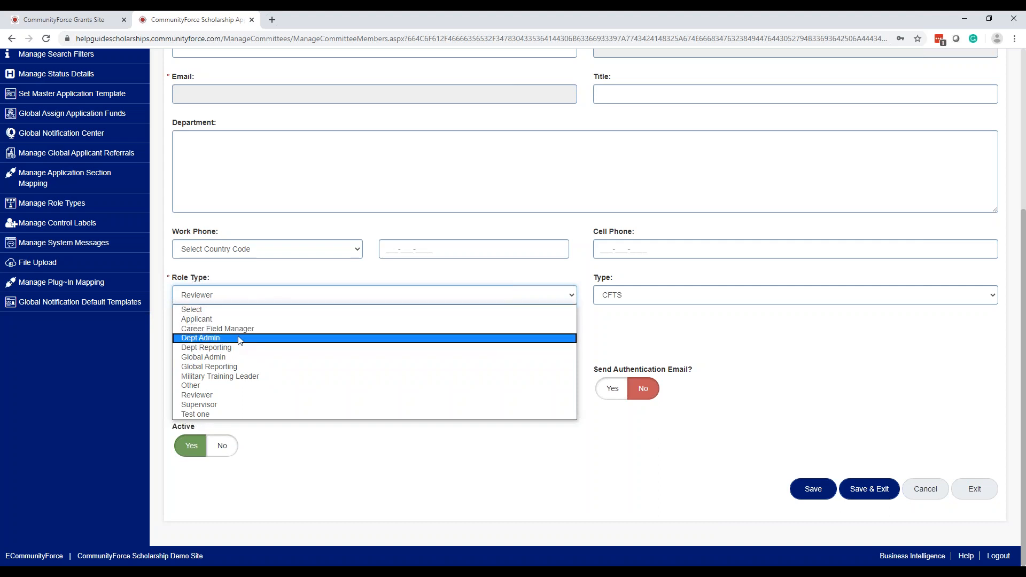
{"action": "left_click", "coordinate": [254, 300]}
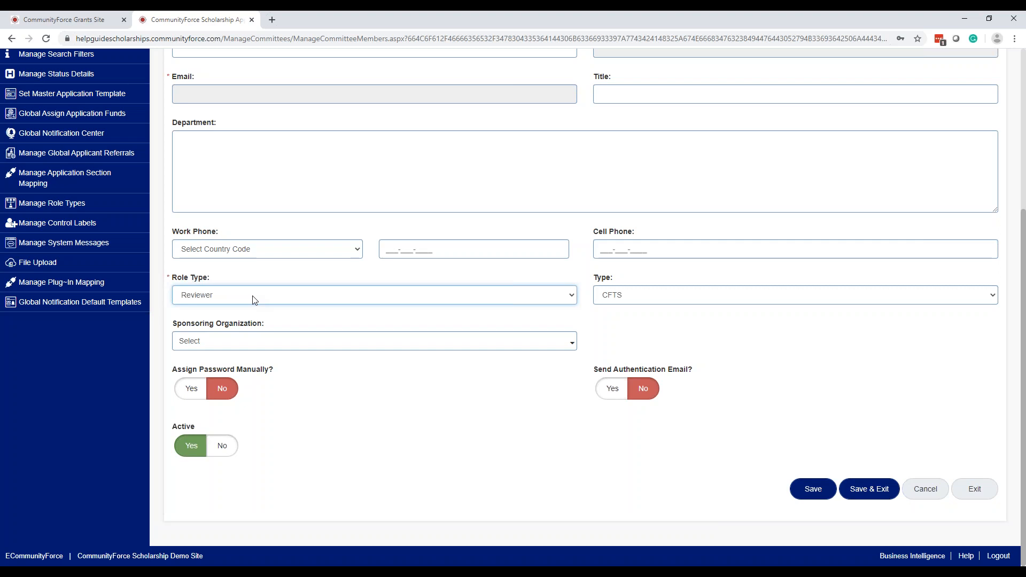
{"action": "key", "text": "ctrl"}
{"action": "key", "text": "ctrl"}
{"action": "key", "text": "ctrl"}
{"action": "left_click", "coordinate": [253, 300]}
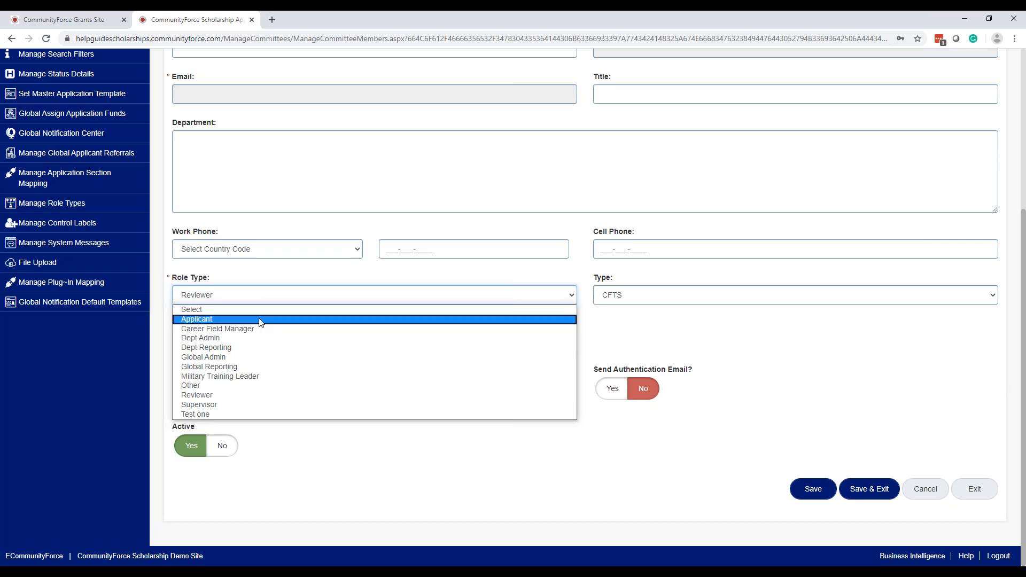
{"action": "left_click", "coordinate": [270, 275]}
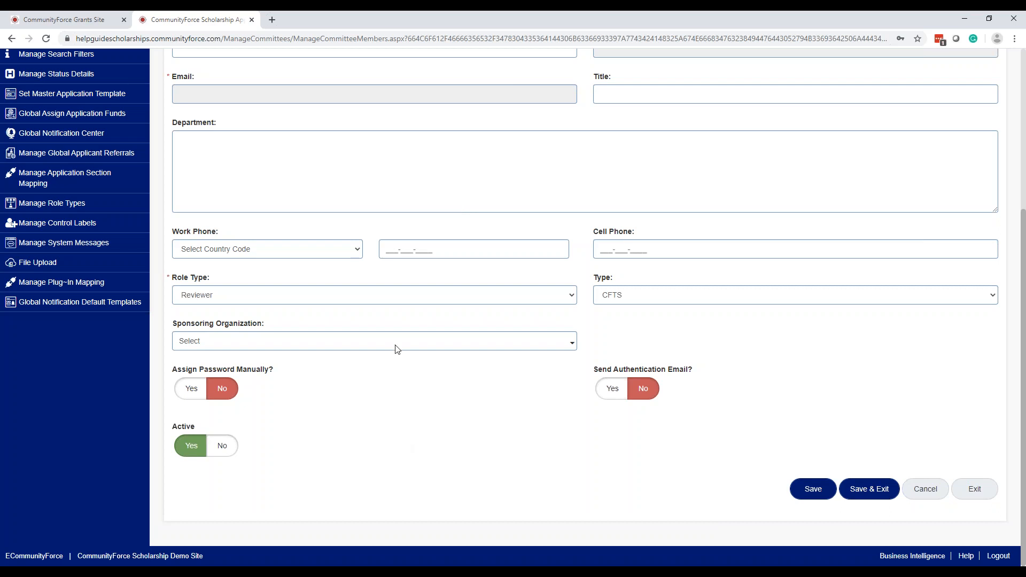
Make CommunityForce the sponsoring organization and return to the Grants Site form
{"action": "left_click", "coordinate": [344, 342]}
{"action": "left_click", "coordinate": [323, 398]}
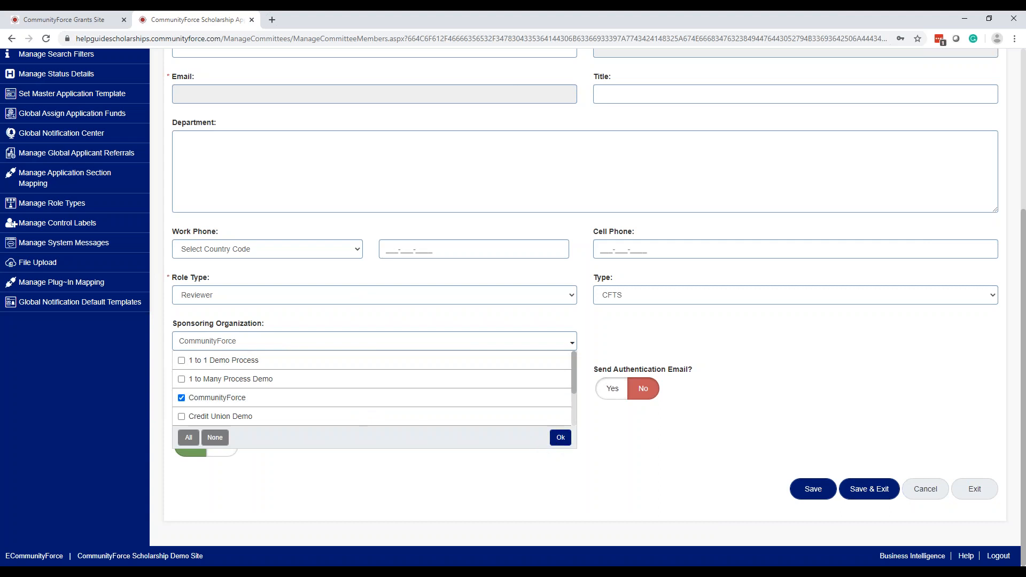
{"action": "left_click", "coordinate": [560, 439]}
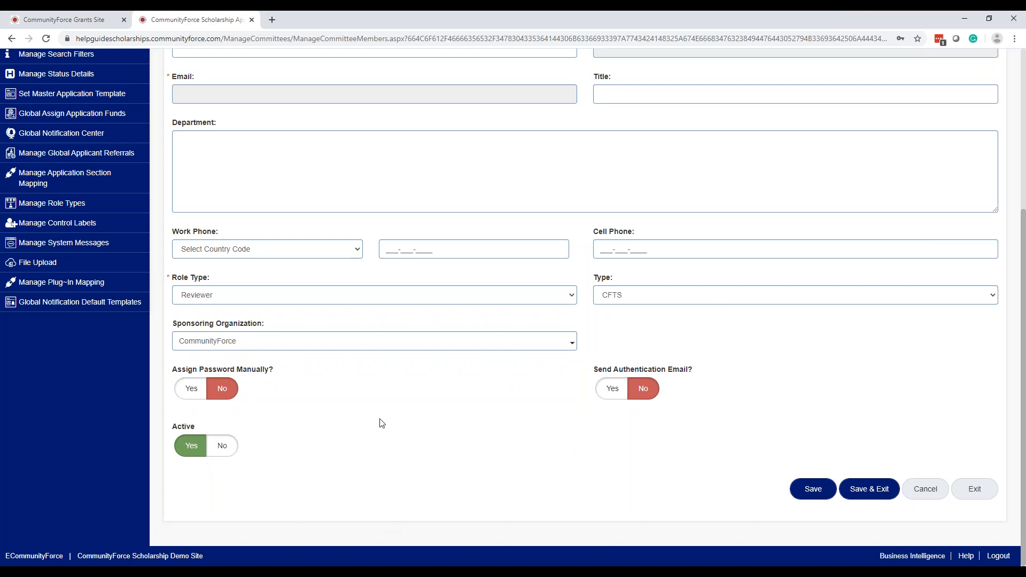
{"action": "left_click", "coordinate": [85, 20]}
Fill in the Company/Organization Name field on the Grants new-user form
{"action": "scroll", "coordinate": [383, 465], "scroll_direction": "down", "scroll_amount": 3}
{"action": "left_click", "coordinate": [256, 373]}
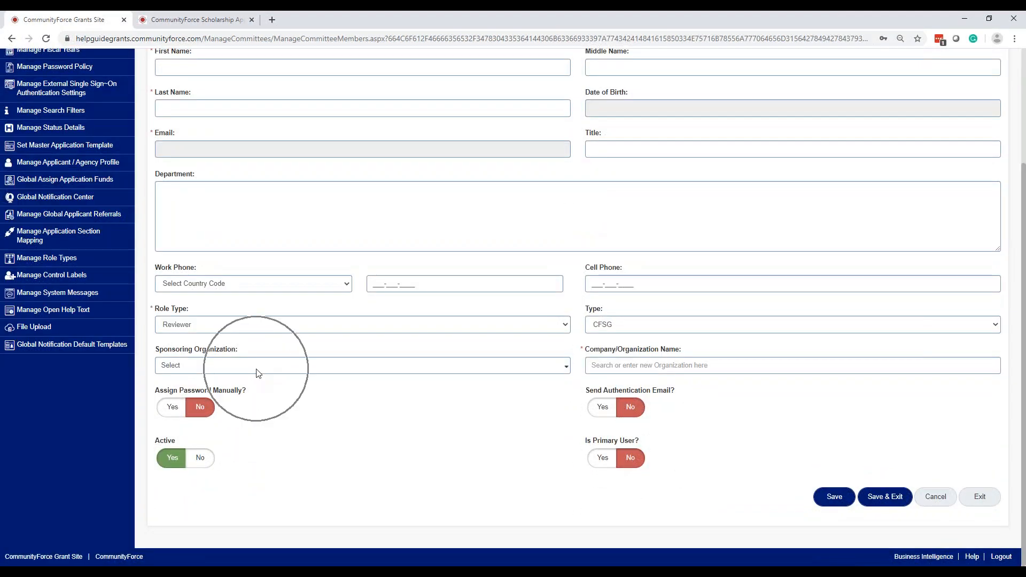
{"action": "left_click", "coordinate": [753, 368]}
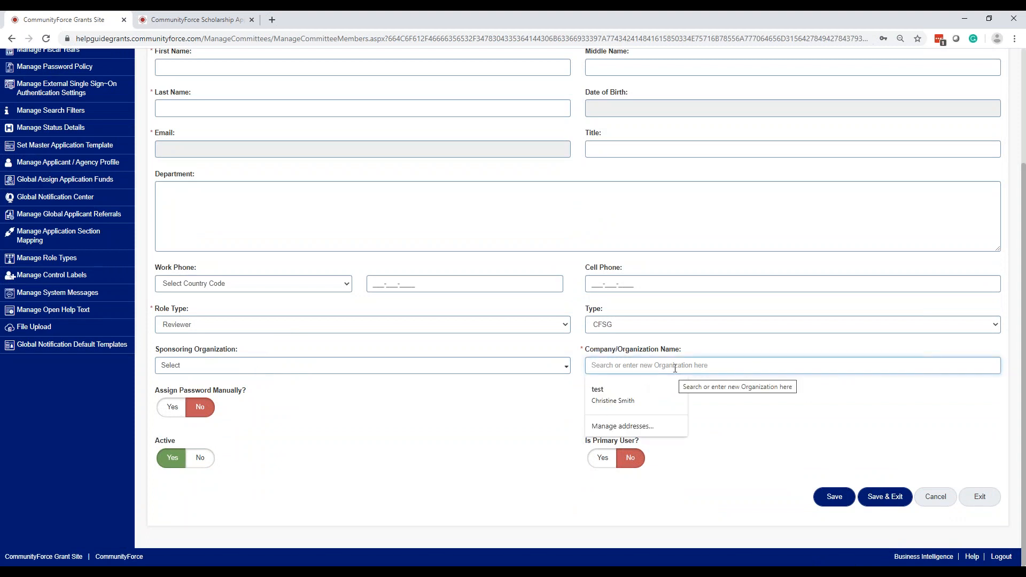
{"action": "key", "text": "ctrl"}
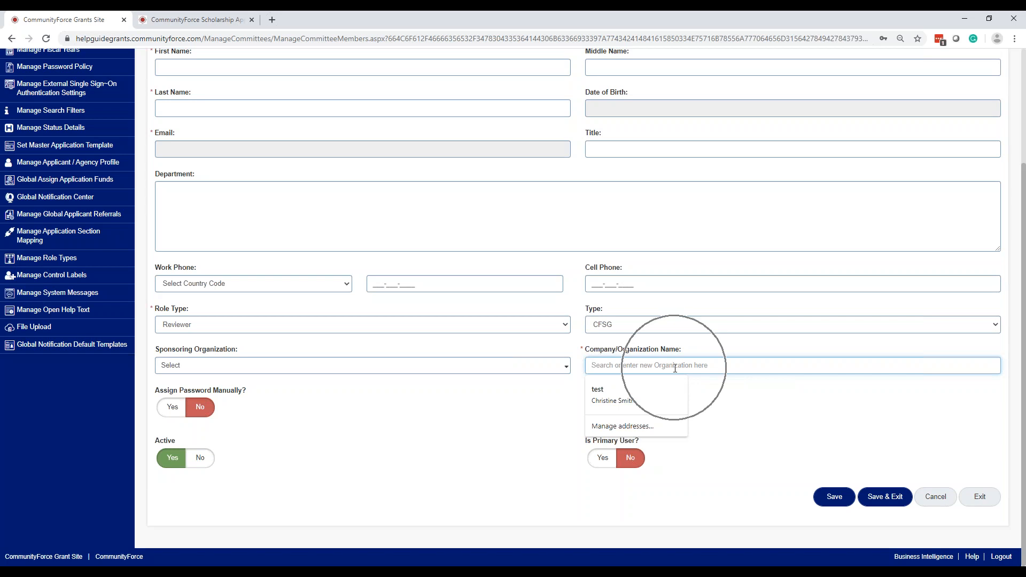
{"action": "key", "text": "ctrl"}
{"action": "key", "text": "ctrl"}
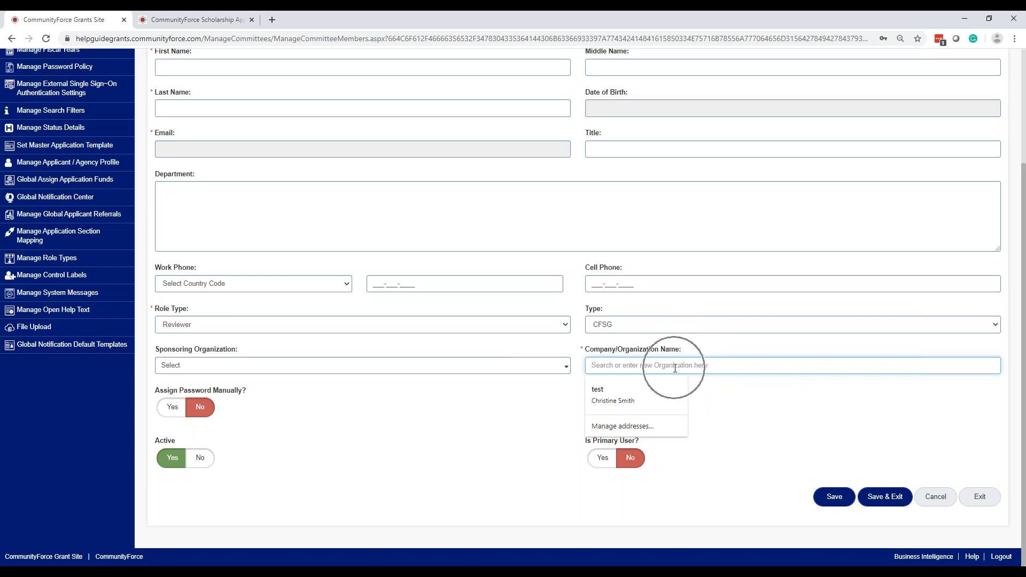
{"action": "key", "text": "ctrl"}
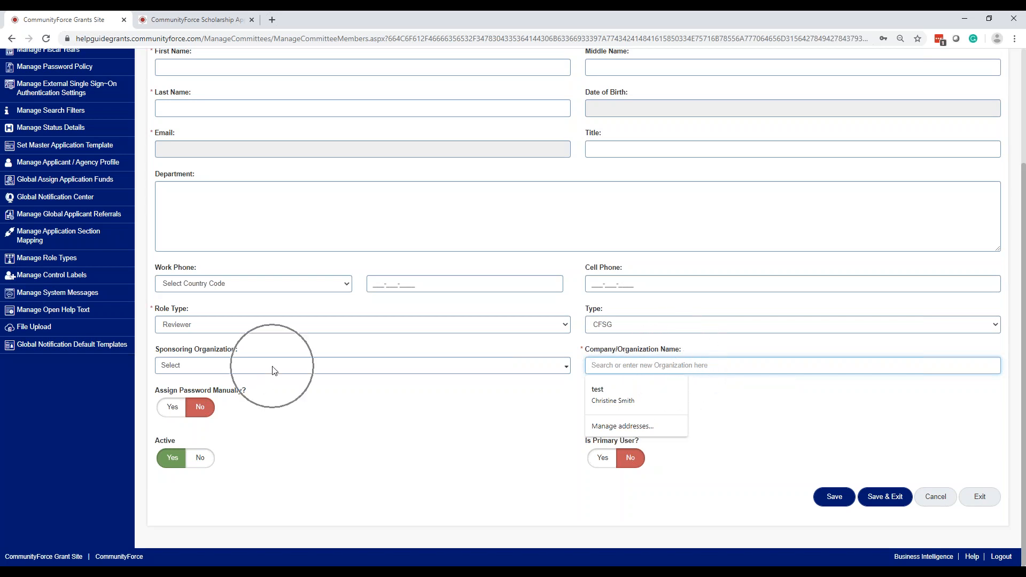
Set CommunityForce Grants as sponsoring organization and Assign Password Manually? to Yes
{"action": "left_click", "coordinate": [272, 367]}
{"action": "left_click", "coordinate": [266, 400]}
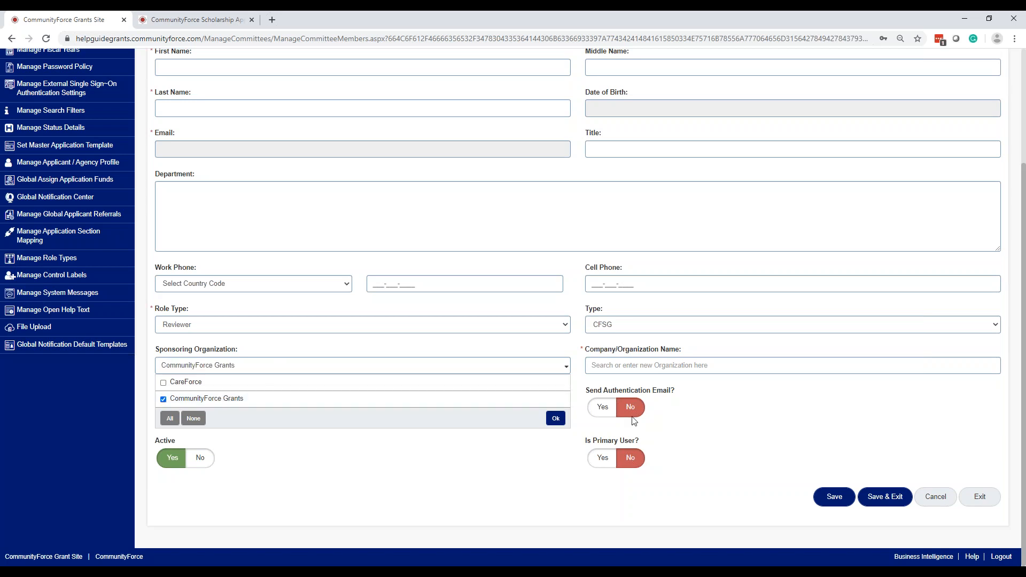
{"action": "left_click", "coordinate": [555, 418]}
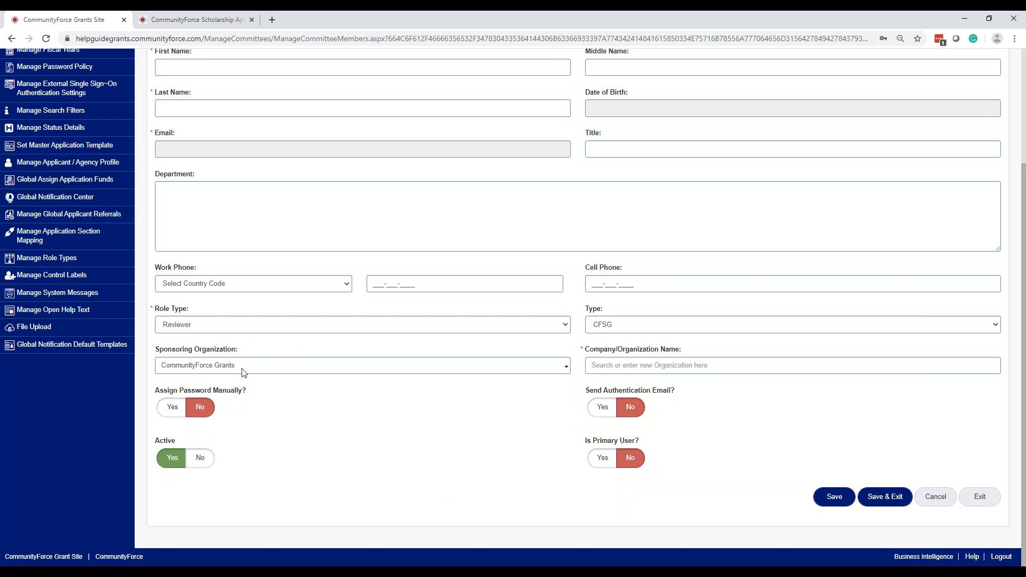
{"action": "left_click", "coordinate": [172, 408]}
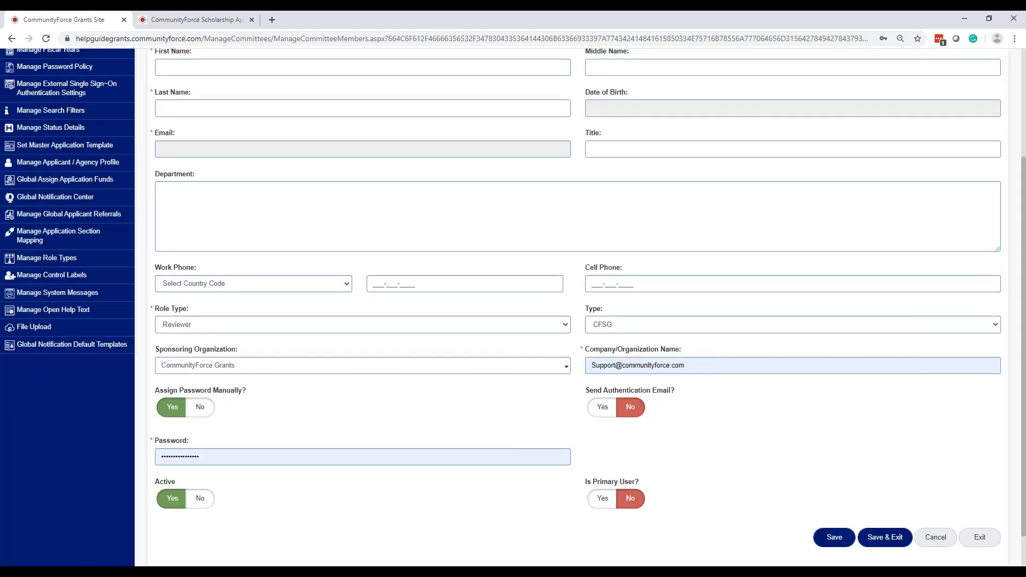
Keep the manual password, dismiss saved-password suggestions, and set Send Authentication Email? to Yes
{"action": "left_click_drag", "start_coordinate": [223, 456], "coordinate": [145, 459]}
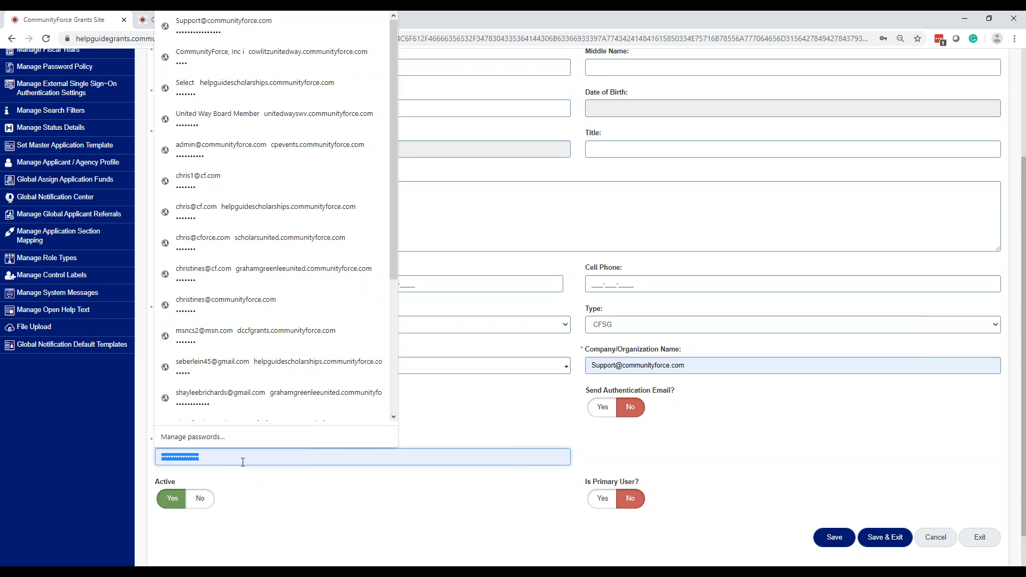
{"action": "left_click", "coordinate": [265, 496]}
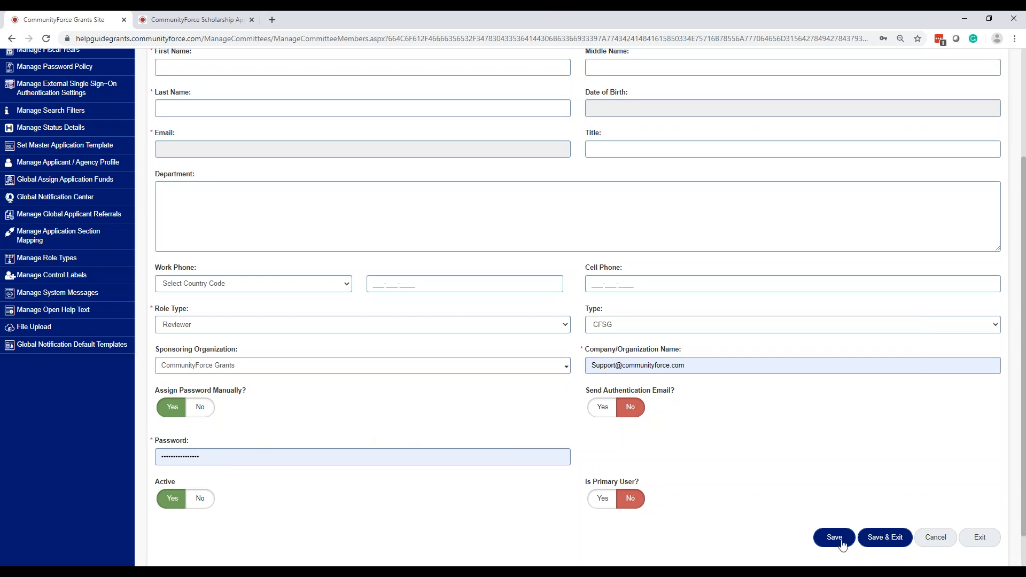
{"action": "left_click", "coordinate": [167, 412]}
{"action": "left_click", "coordinate": [223, 148]}
{"action": "left_click", "coordinate": [619, 407]}
{"action": "left_click", "coordinate": [618, 408]}
{"action": "left_click", "coordinate": [604, 409]}
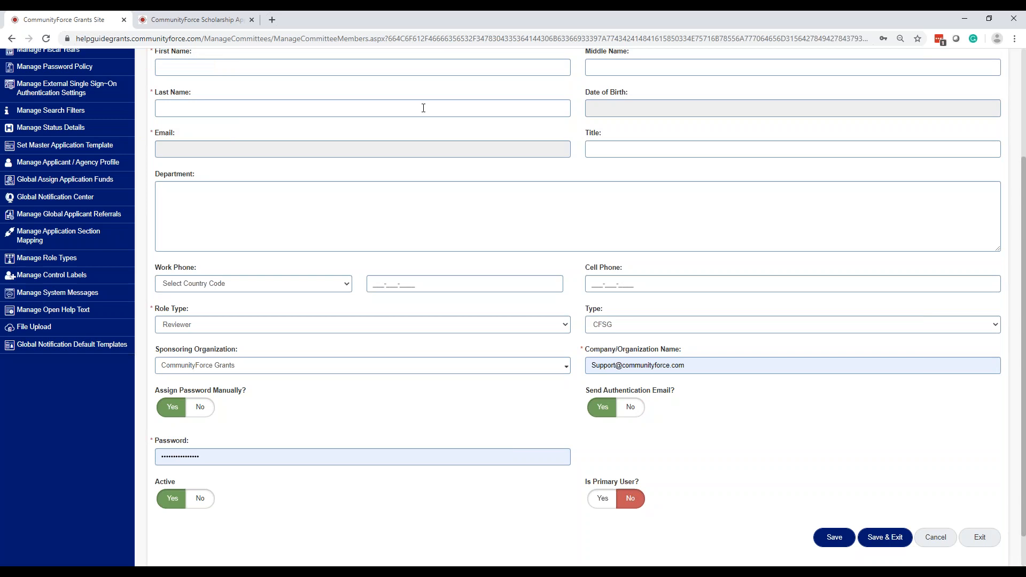
{"action": "left_click", "coordinate": [609, 428]}
{"action": "left_click", "coordinate": [599, 410]}
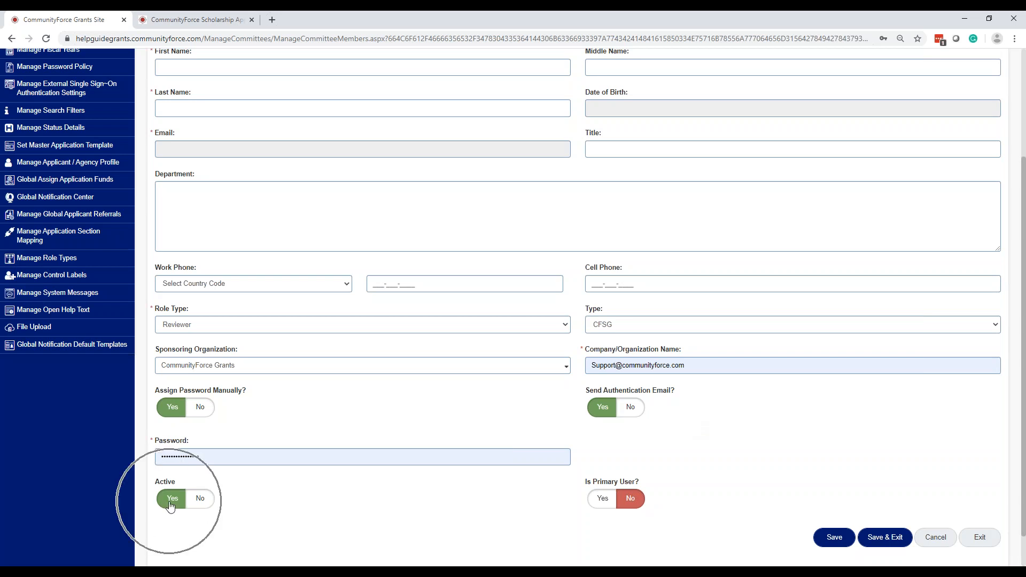
Compare the Scholarship user form against the Grants Site form, ending on the Grants Site tab
{"action": "left_click", "coordinate": [162, 24]}
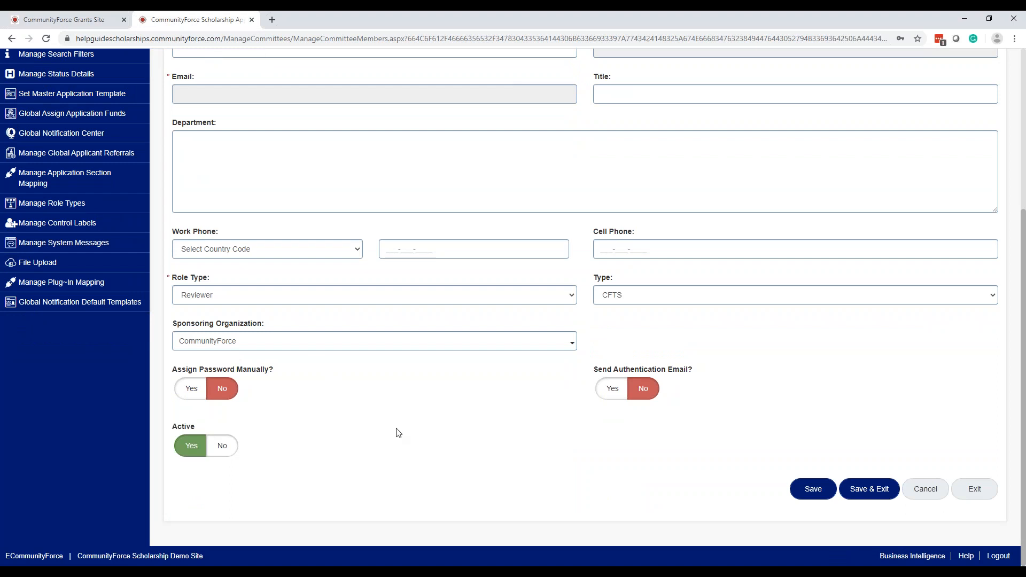
{"action": "left_click", "coordinate": [132, 16]}
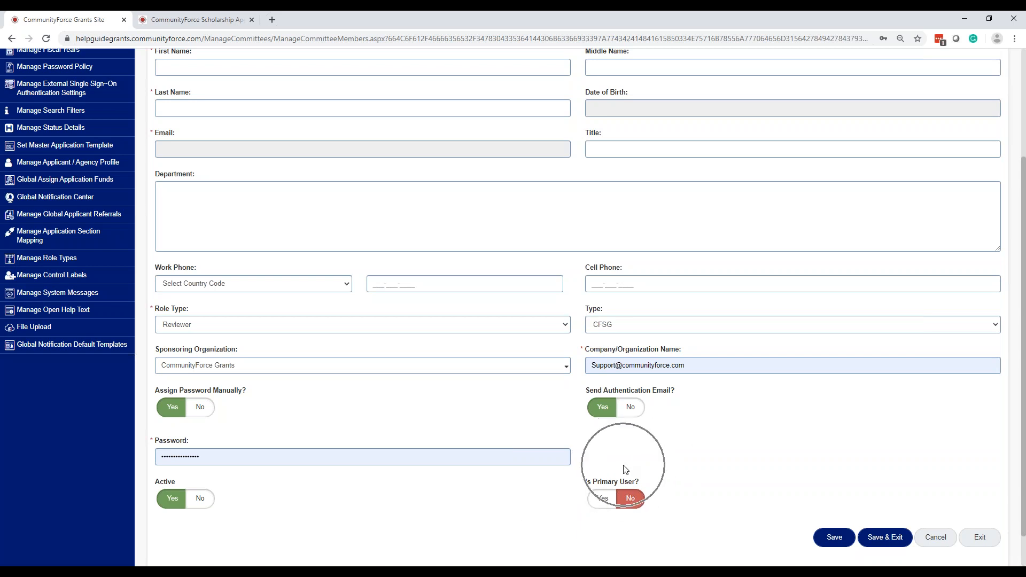
{"action": "key", "text": "ctrl+Tab"}
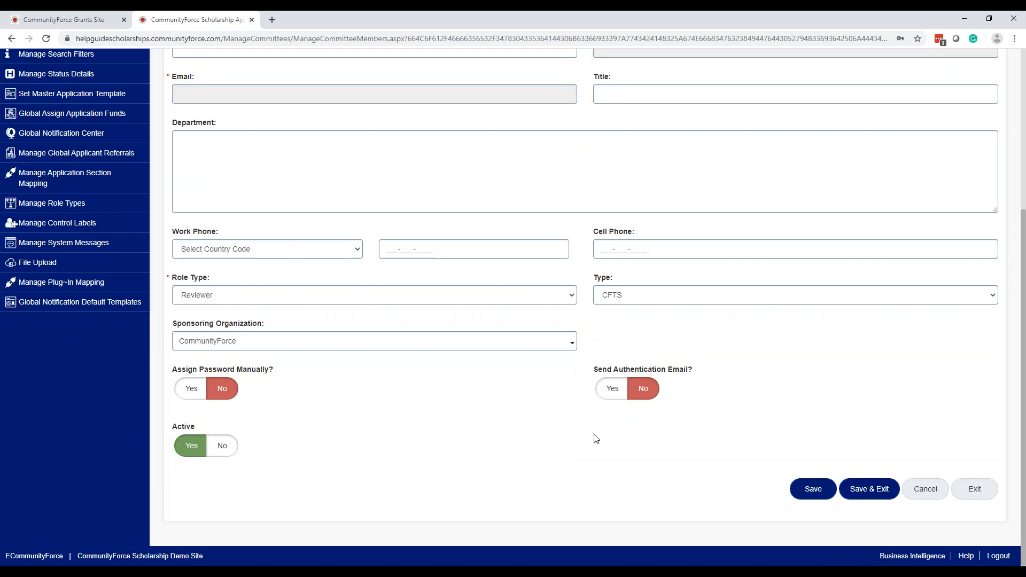
{"action": "key", "text": "ctrl+Tab"}
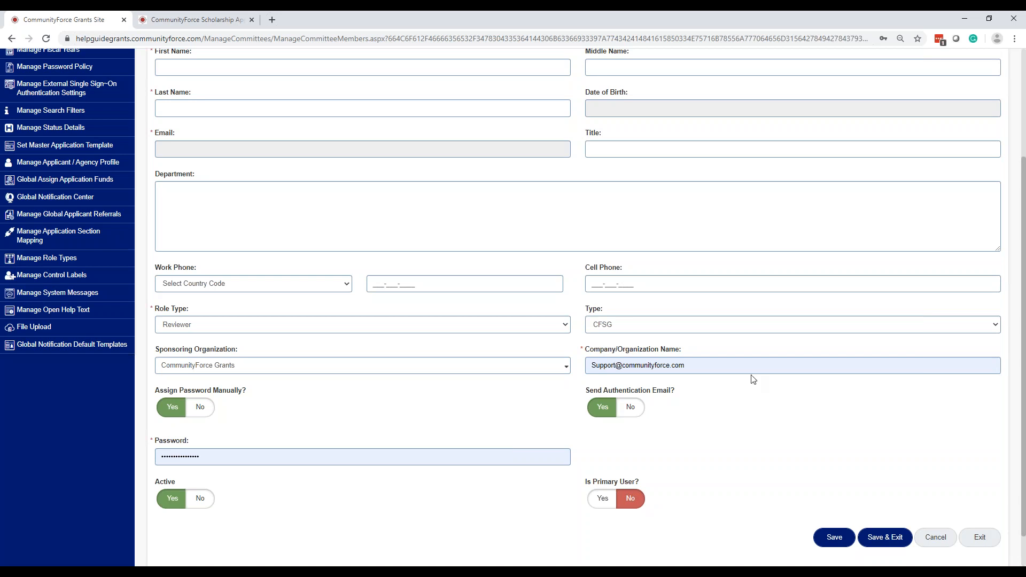
Exit the Scholarship and Grants Site user forms without saving, returning to the 331-user list
{"action": "left_click", "coordinate": [175, 22]}
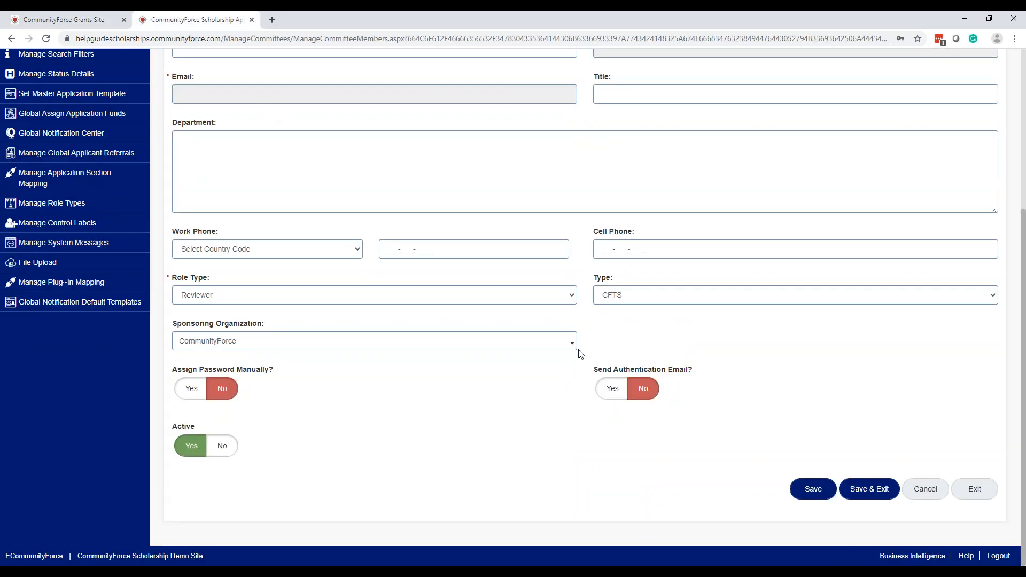
{"action": "scroll", "coordinate": [641, 363], "scroll_direction": "up", "scroll_amount": 5}
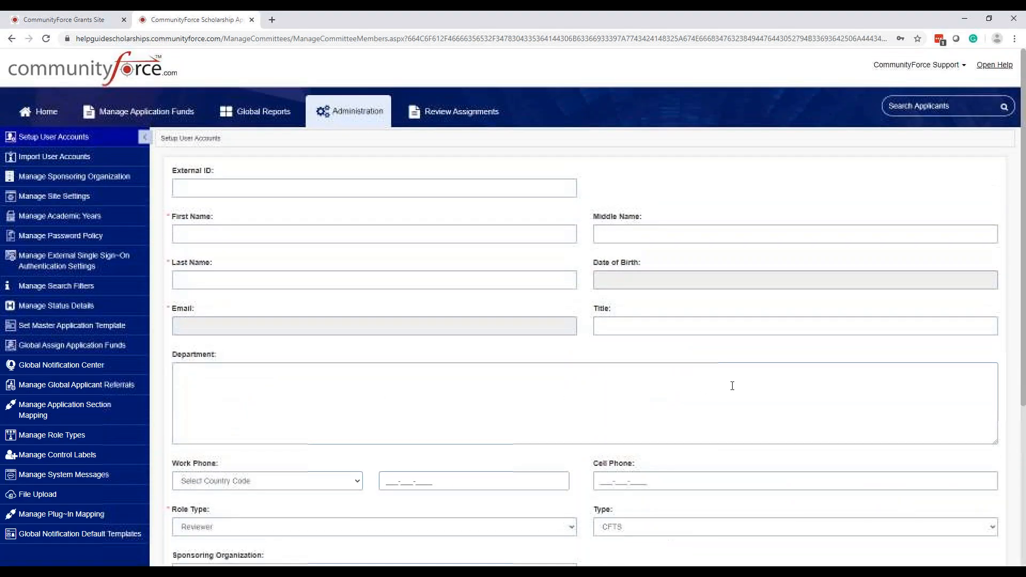
{"action": "left_click", "coordinate": [51, 160]}
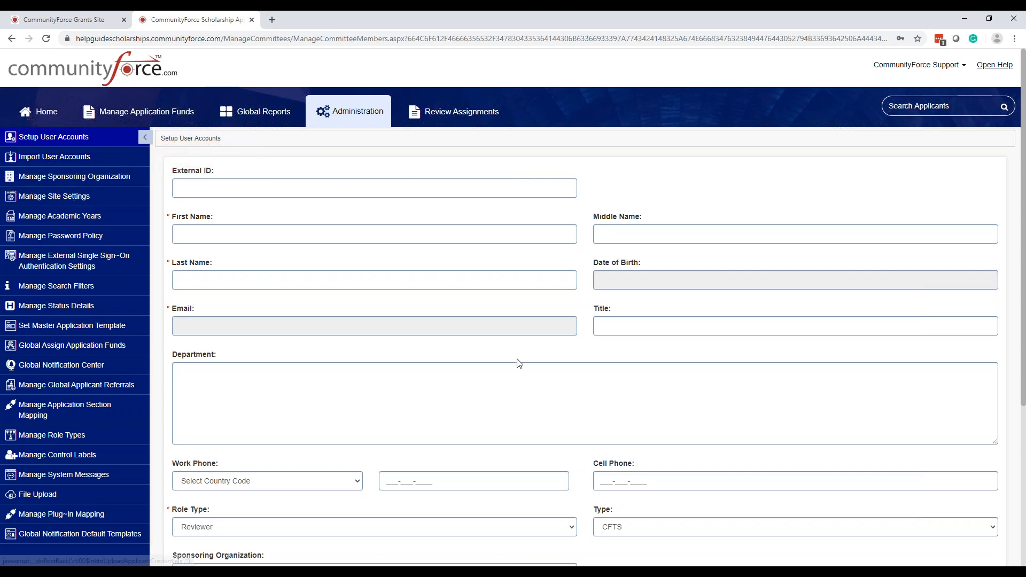
{"action": "scroll", "coordinate": [515, 362], "scroll_direction": "down", "scroll_amount": 5}
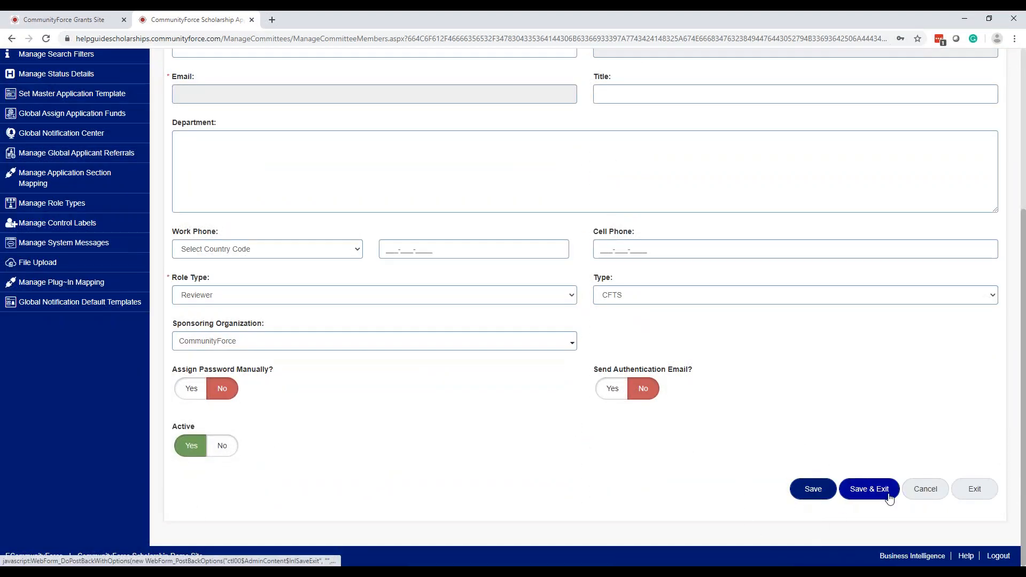
{"action": "left_click", "coordinate": [974, 489]}
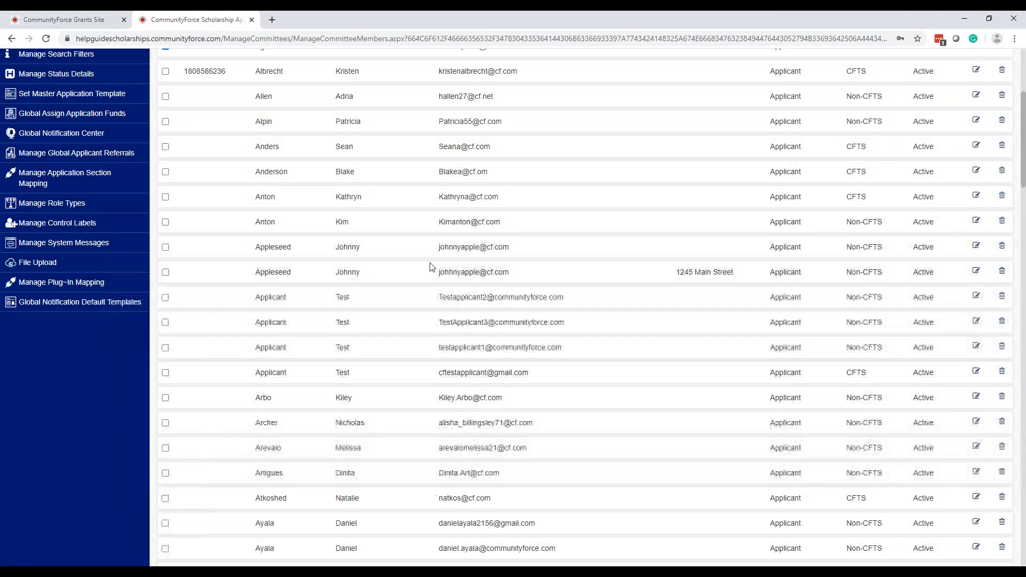
{"action": "left_click", "coordinate": [279, 350]}
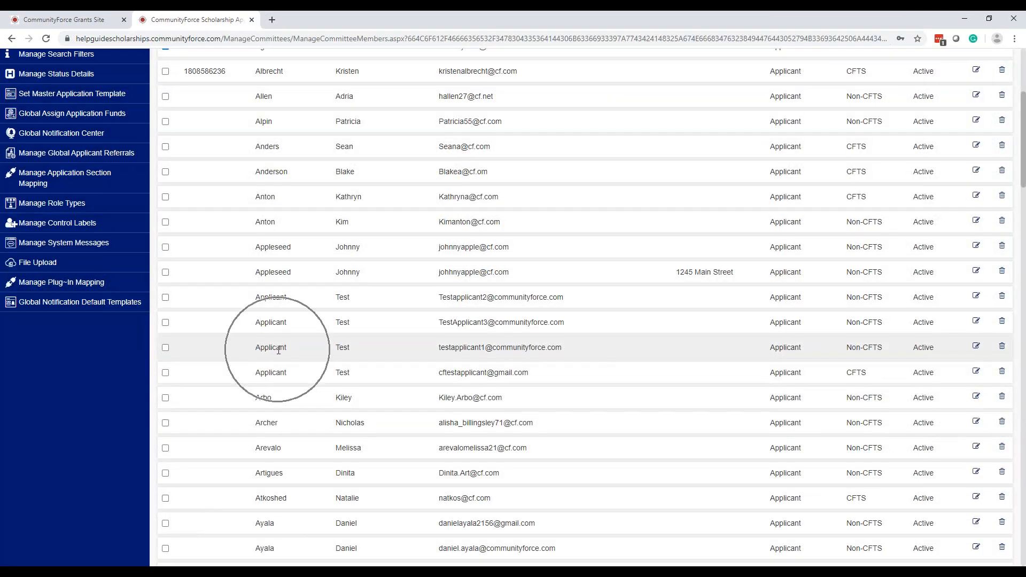
{"action": "left_click", "coordinate": [278, 350]}
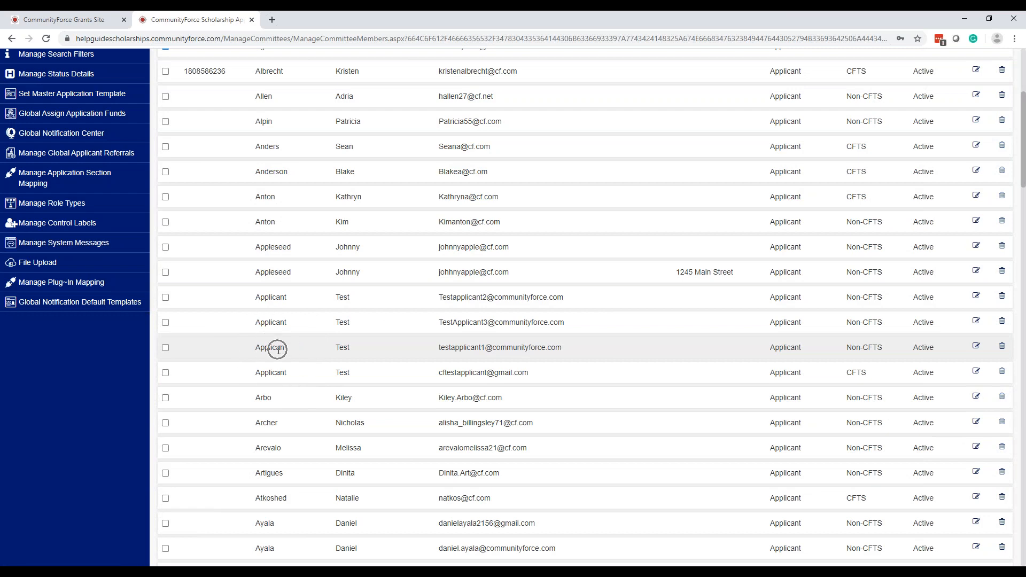
{"action": "scroll", "coordinate": [278, 350], "scroll_direction": "up", "scroll_amount": 5}
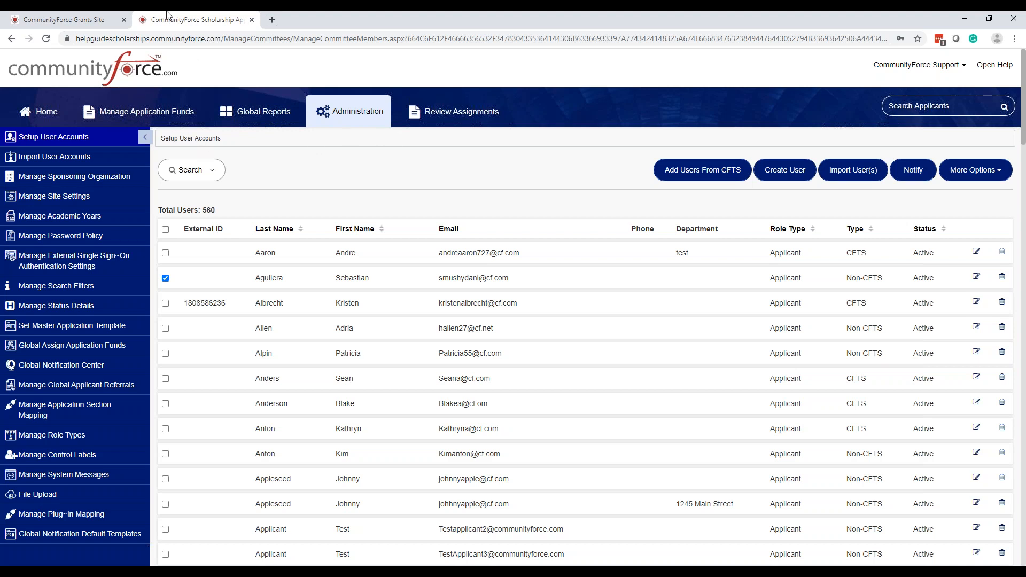
{"action": "left_click", "coordinate": [84, 25]}
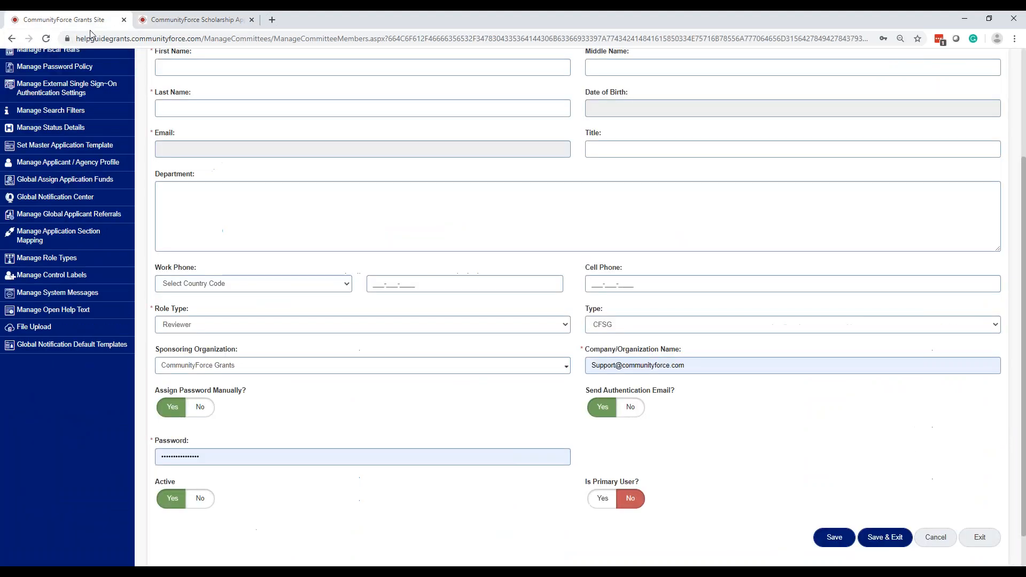
{"action": "left_click", "coordinate": [979, 537]}
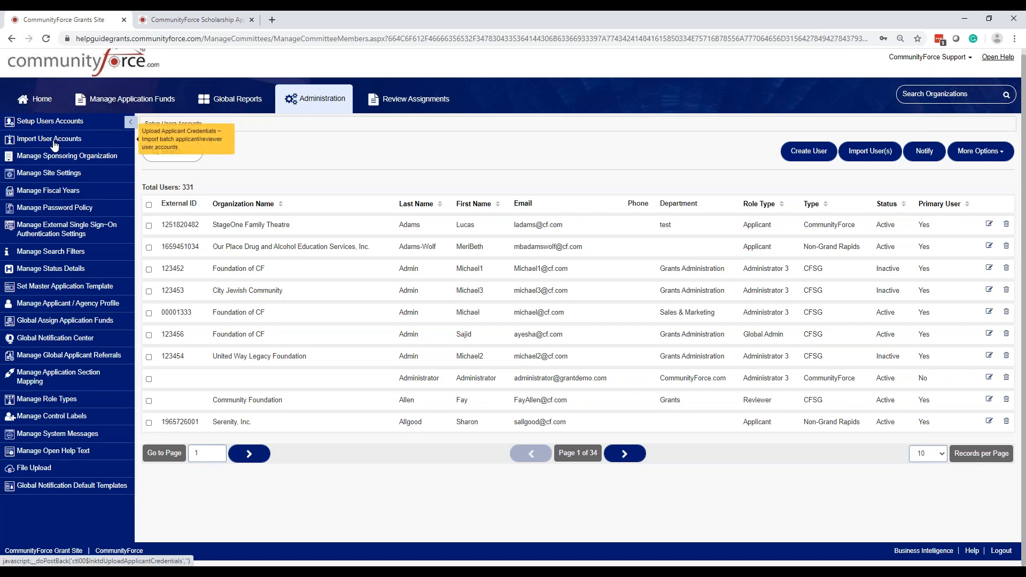
Download the Excel format template FormatExcelFile (3).xlsx from Import User(s) and open it
{"action": "left_click", "coordinate": [872, 153]}
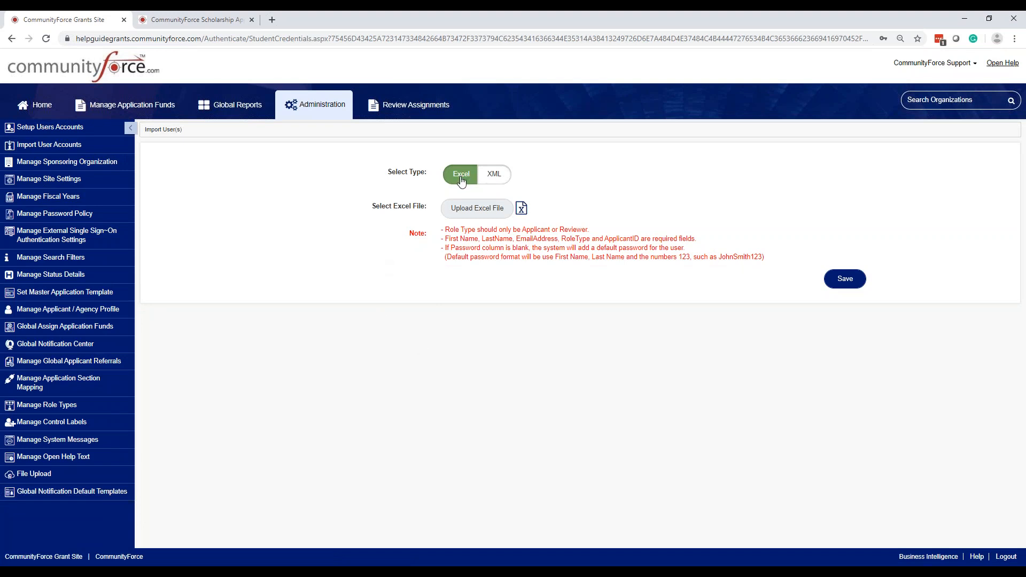
{"action": "left_click", "coordinate": [521, 210]}
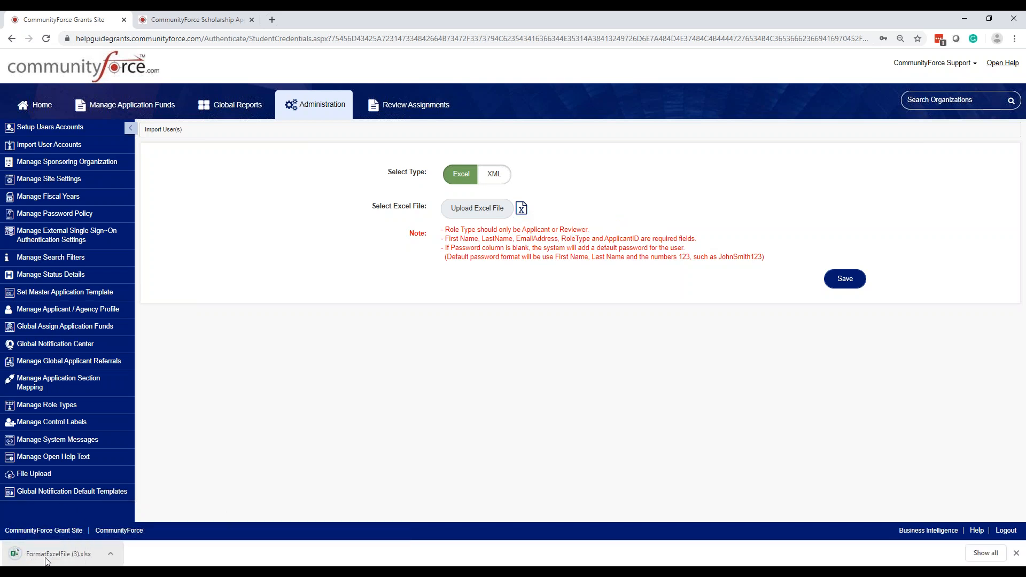
{"action": "left_click", "coordinate": [57, 553]}
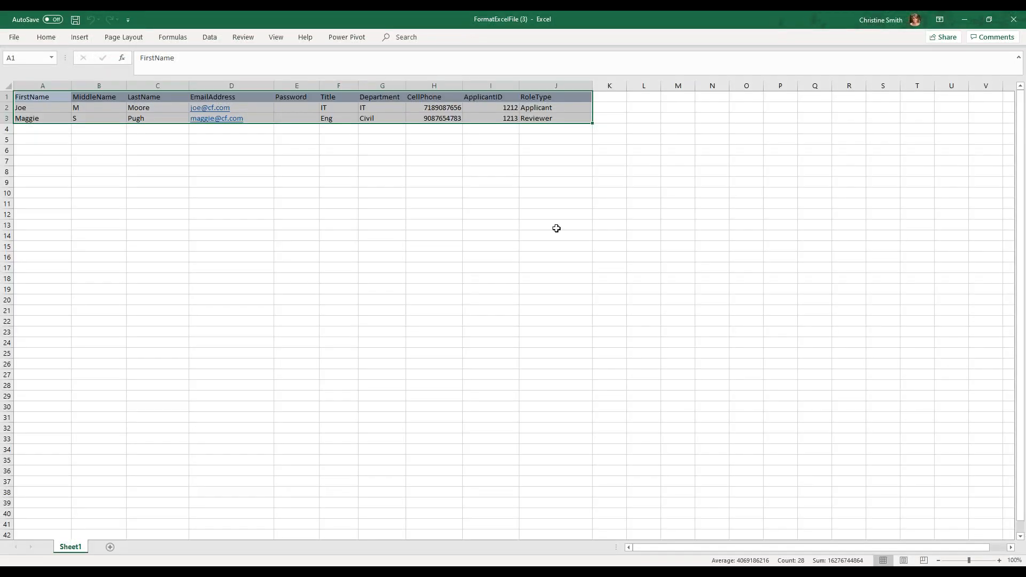
Compare the Applicant and Reviewer sample rows, then shrink Excel into a window over the import page
{"action": "left_click", "coordinate": [556, 228]}
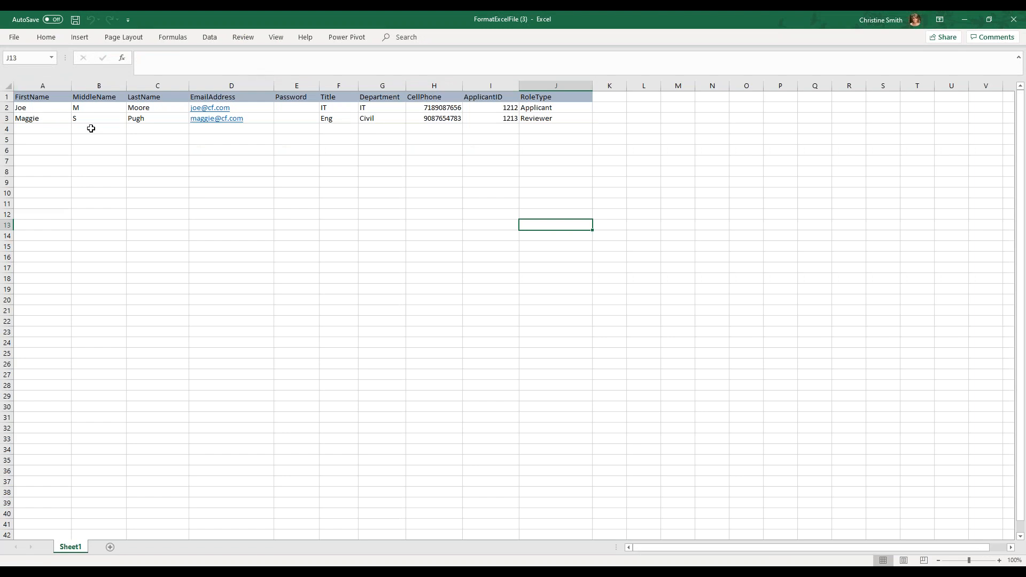
{"action": "left_click", "coordinate": [555, 109]}
{"action": "left_click", "coordinate": [555, 118]}
{"action": "left_click", "coordinate": [553, 106]}
{"action": "left_click", "coordinate": [561, 122]}
{"action": "left_click", "coordinate": [989, 20]}
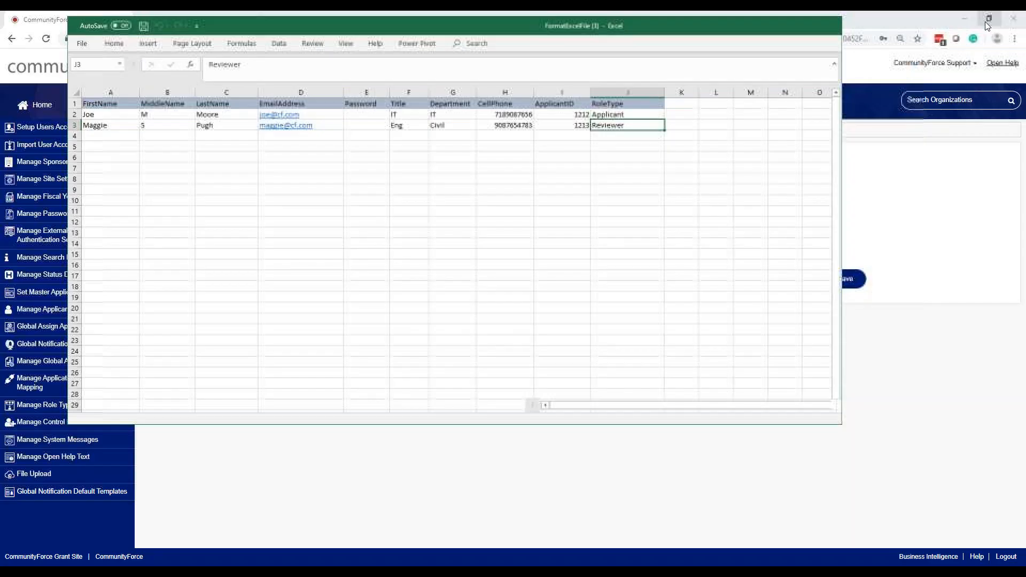
{"action": "left_click_drag", "start_coordinate": [549, 35], "coordinate": [643, 284]}
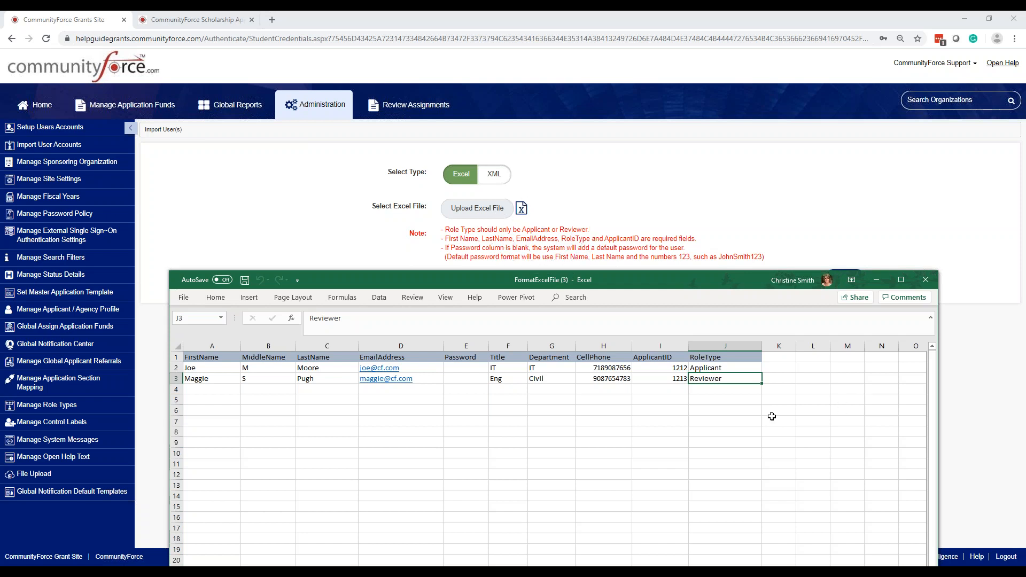
{"action": "left_click", "coordinate": [737, 386]}
{"action": "left_click", "coordinate": [727, 369]}
{"action": "left_click", "coordinate": [726, 377]}
{"action": "left_click", "coordinate": [727, 368]}
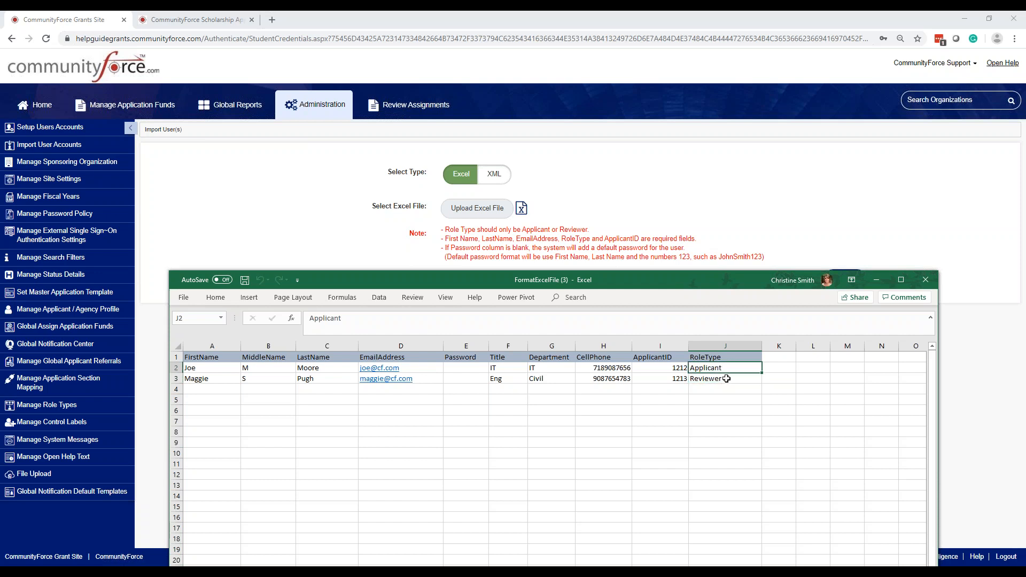
{"action": "left_click", "coordinate": [726, 379]}
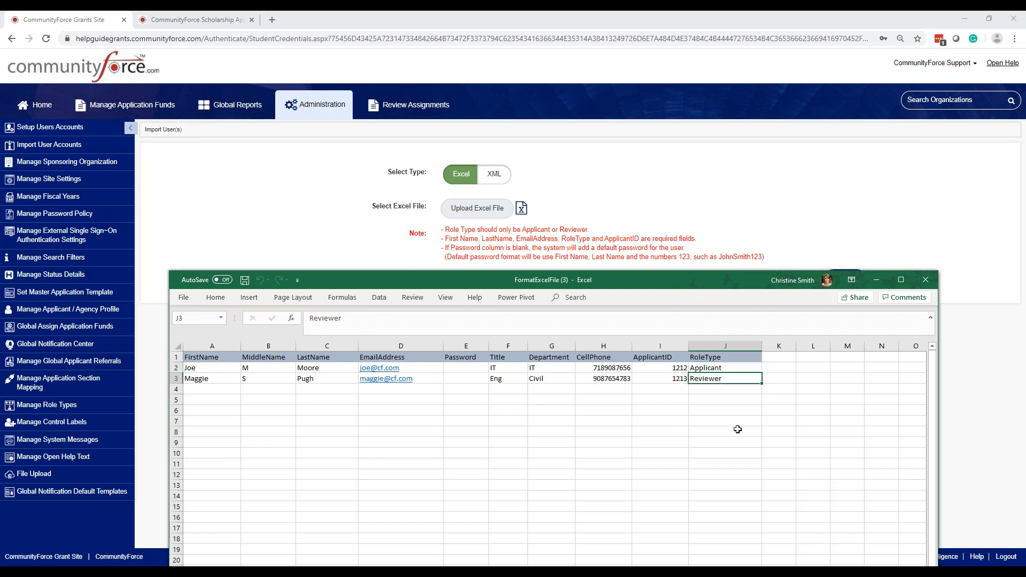
{"action": "key", "text": "Up"}
{"action": "left_click", "coordinate": [732, 391]}
{"action": "left_click", "coordinate": [729, 370]}
{"action": "left_click", "coordinate": [729, 391]}
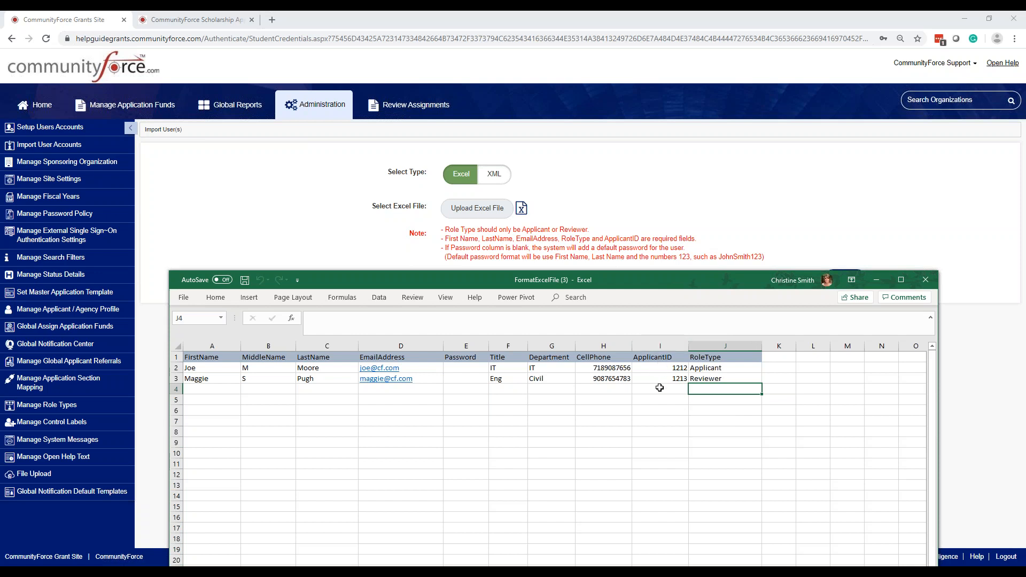
{"action": "left_click", "coordinate": [660, 345]}
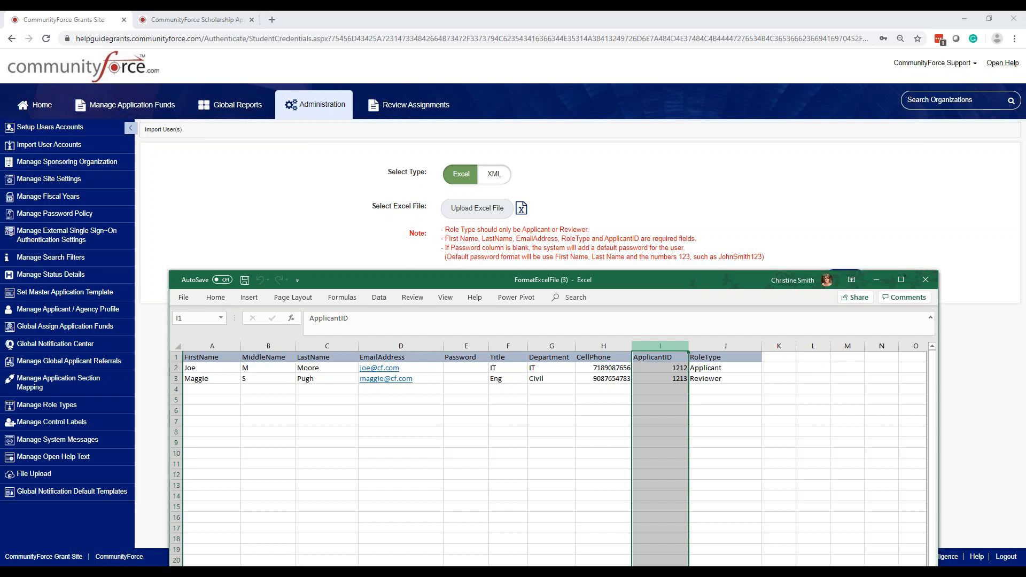
{"action": "left_click", "coordinate": [658, 389]}
{"action": "left_click", "coordinate": [661, 371]}
{"action": "left_click", "coordinate": [661, 380]}
{"action": "left_click", "coordinate": [657, 367]}
{"action": "left_click", "coordinate": [657, 378]}
{"action": "left_click", "coordinate": [657, 368]}
{"action": "left_click", "coordinate": [659, 380]}
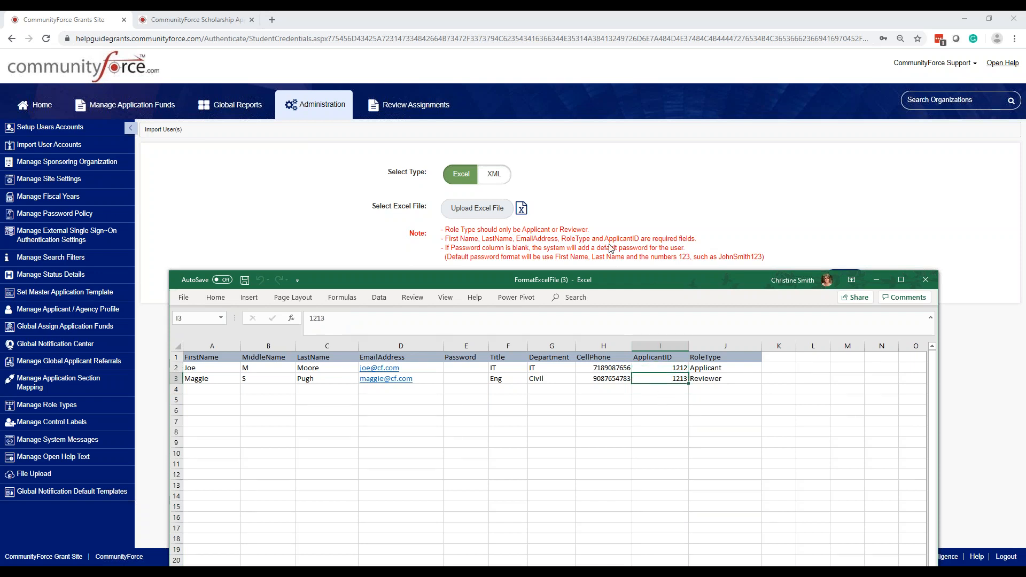
{"action": "left_click", "coordinate": [666, 366]}
{"action": "left_click", "coordinate": [667, 380]}
{"action": "left_click", "coordinate": [667, 368]}
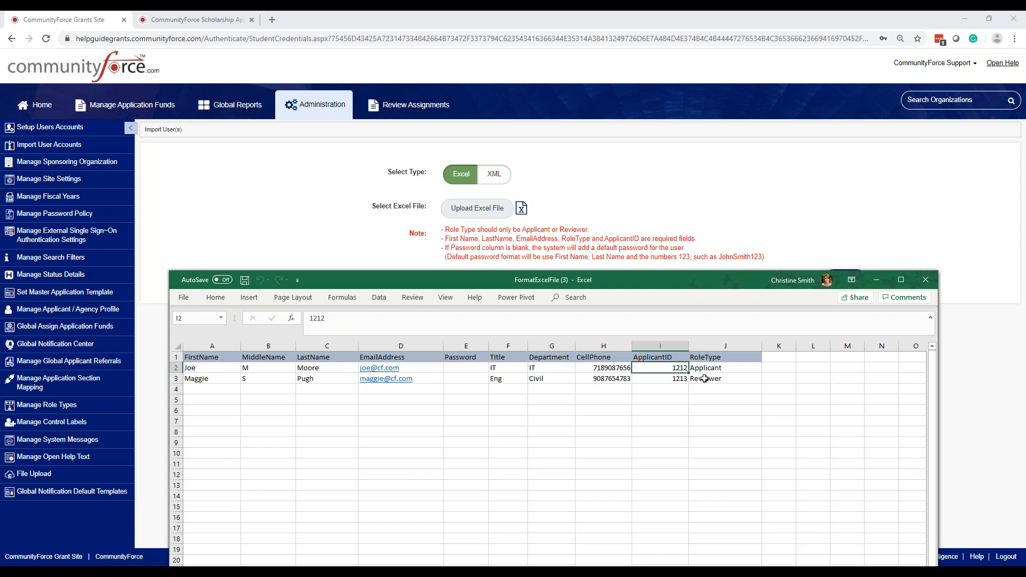
{"action": "left_click", "coordinate": [667, 381]}
{"action": "left_click", "coordinate": [664, 369]}
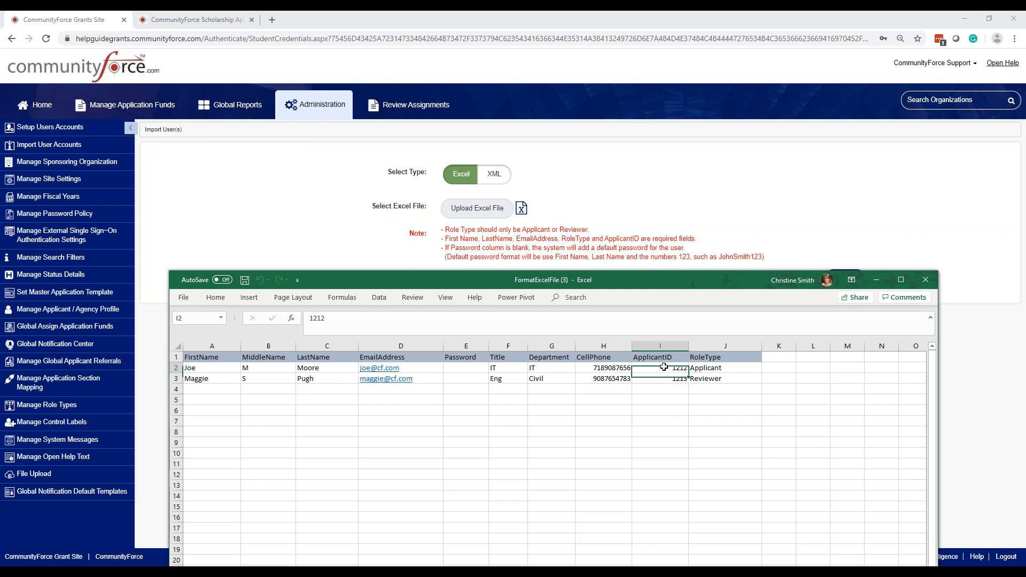
{"action": "left_click", "coordinate": [667, 380]}
{"action": "left_click", "coordinate": [664, 368]}
{"action": "left_click", "coordinate": [666, 378]}
{"action": "left_click", "coordinate": [669, 398]}
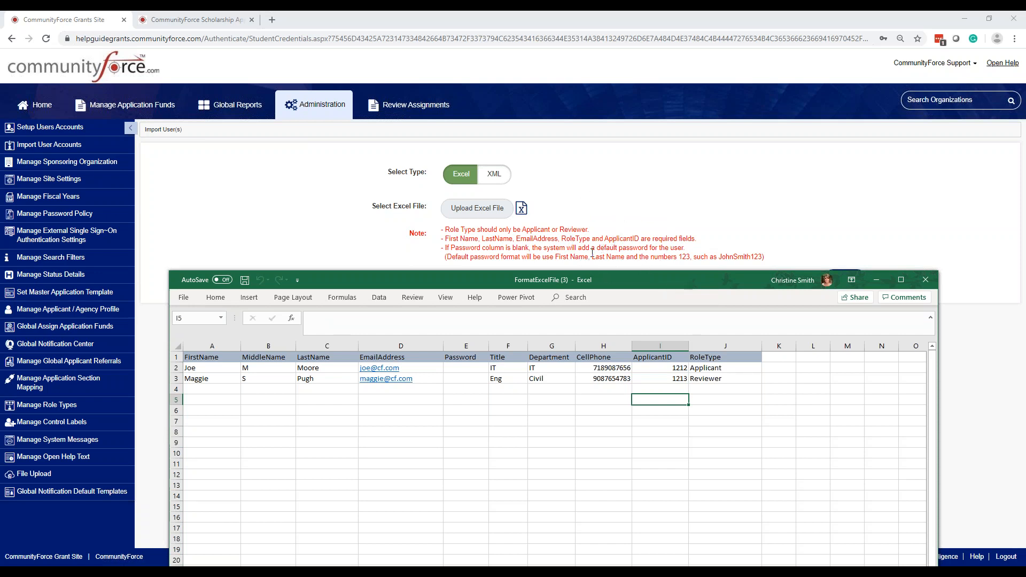
{"action": "left_click", "coordinate": [455, 368]}
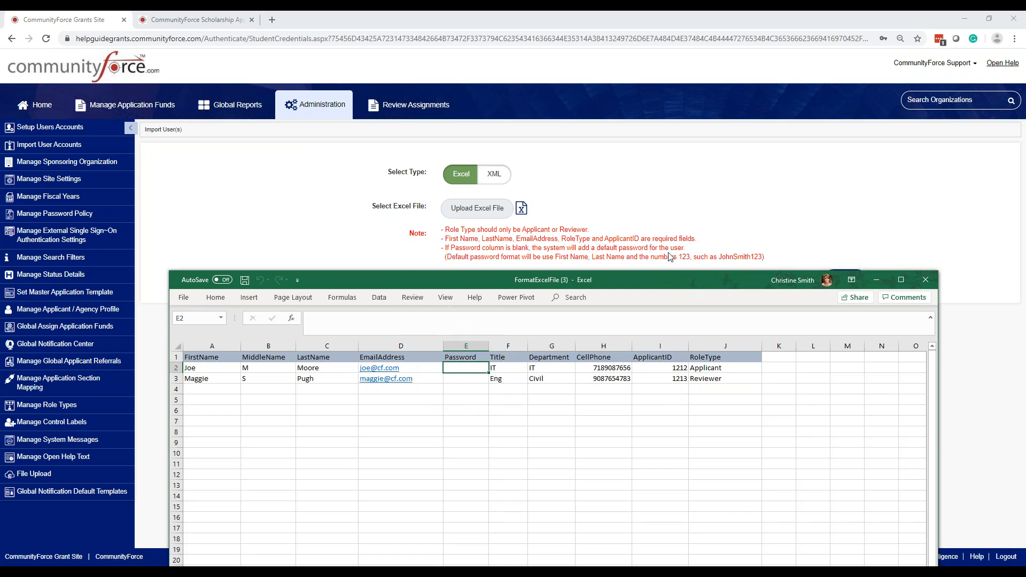
{"action": "left_click", "coordinate": [474, 388]}
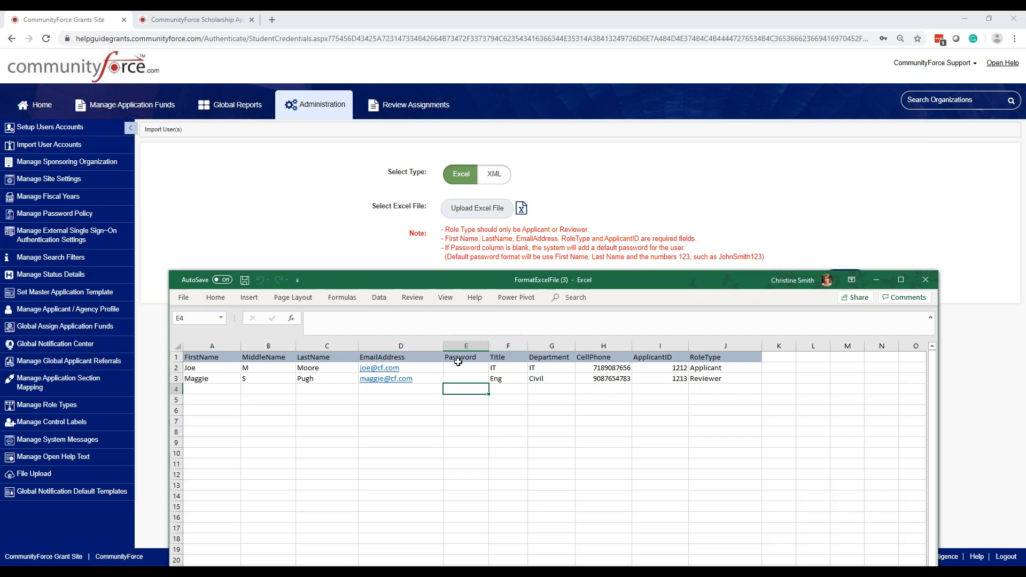
{"action": "left_click", "coordinate": [465, 345]}
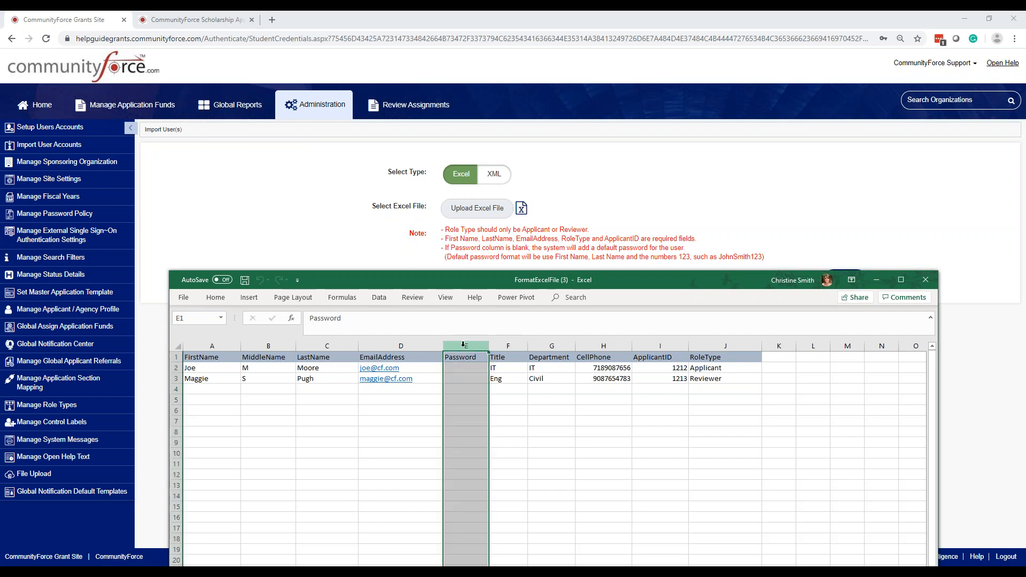
{"action": "left_click", "coordinate": [470, 388]}
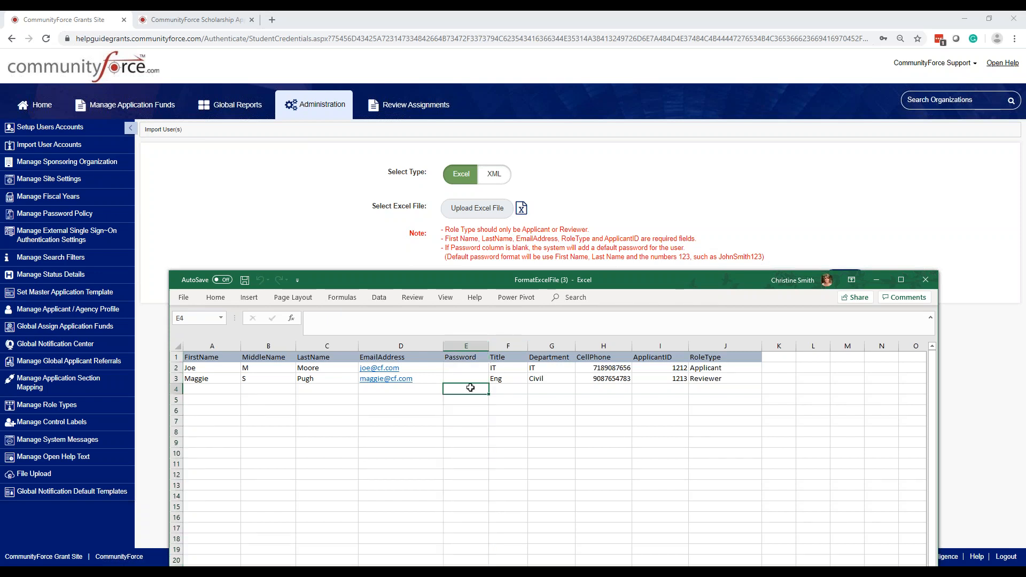
{"action": "left_click", "coordinate": [470, 370]}
{"action": "left_click", "coordinate": [469, 386]}
{"action": "left_click", "coordinate": [470, 402]}
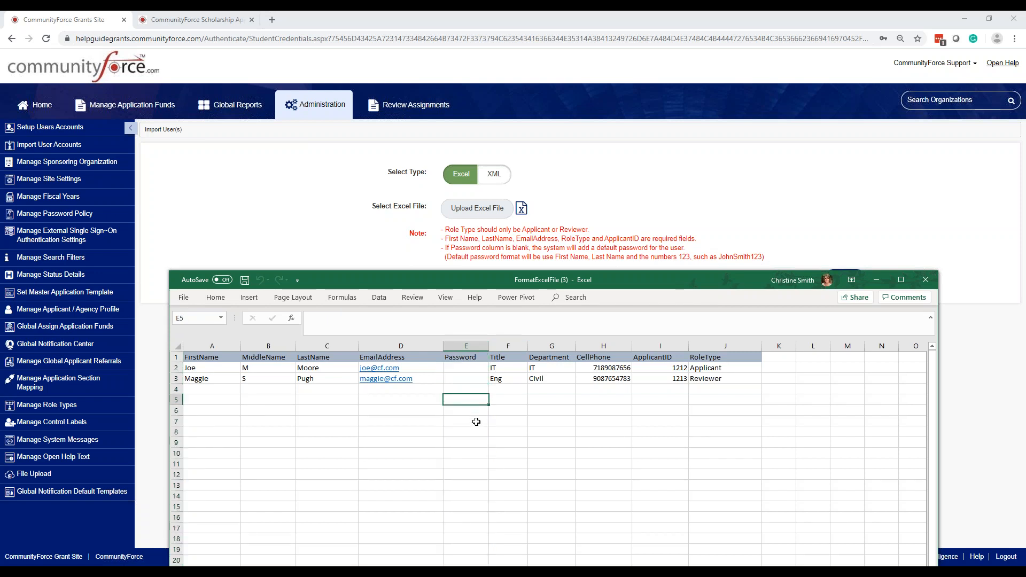
Save the FormatExcelFile (3) workbook to the Desktop with Save As, then close Excel
{"action": "left_click", "coordinate": [184, 298]}
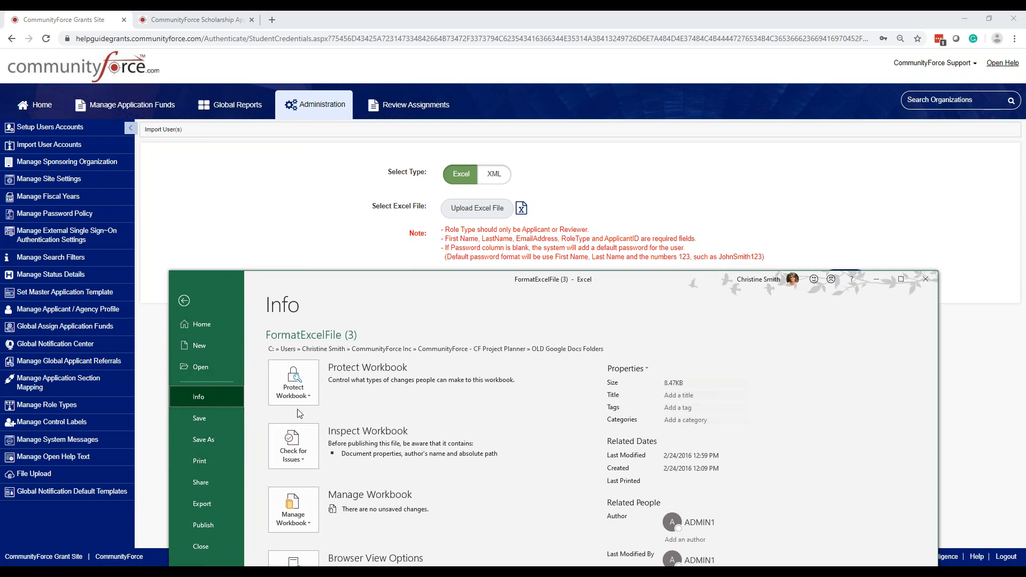
{"action": "left_click", "coordinate": [204, 439]}
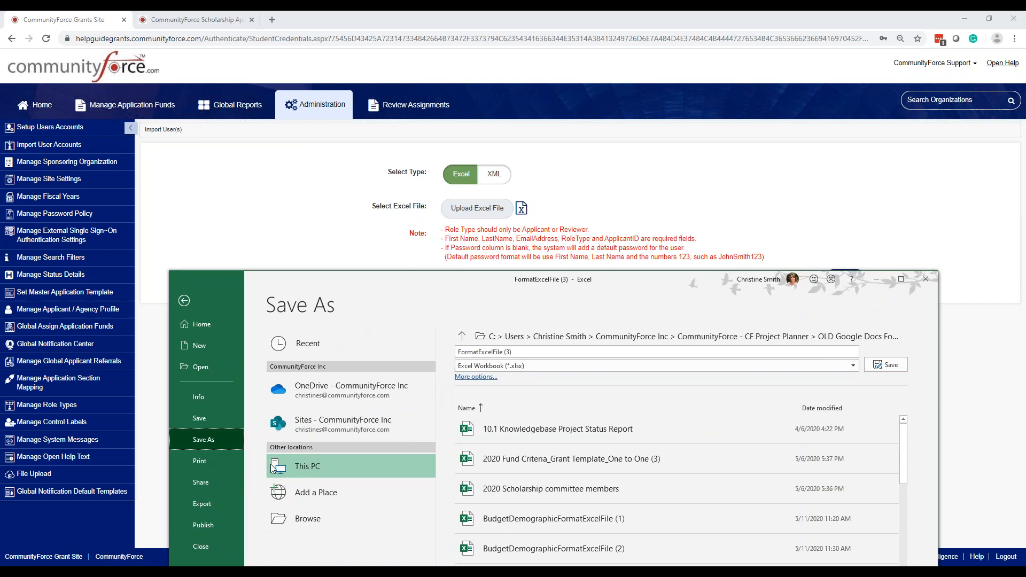
{"action": "double_click", "coordinate": [306, 466]}
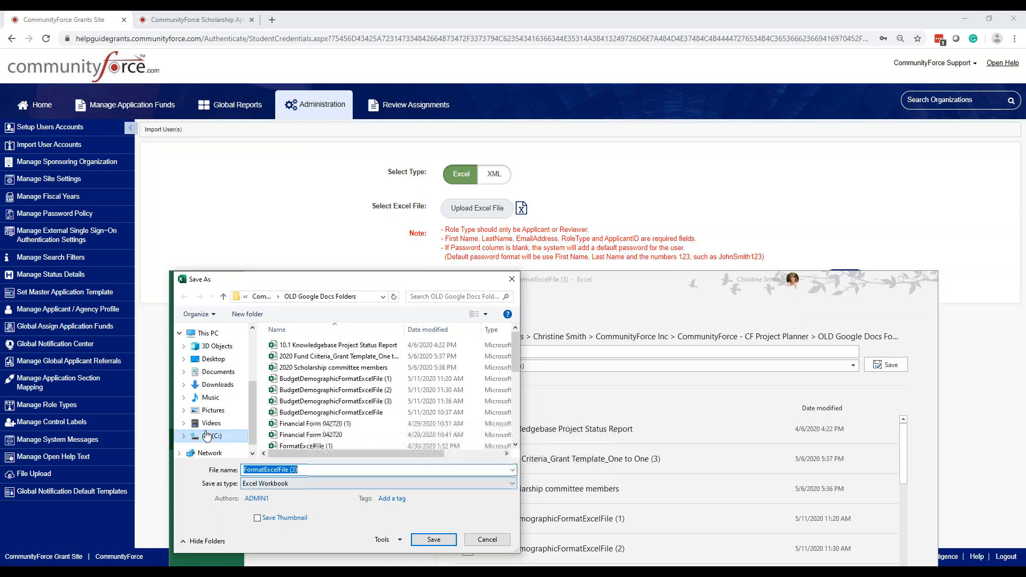
{"action": "left_click", "coordinate": [212, 360]}
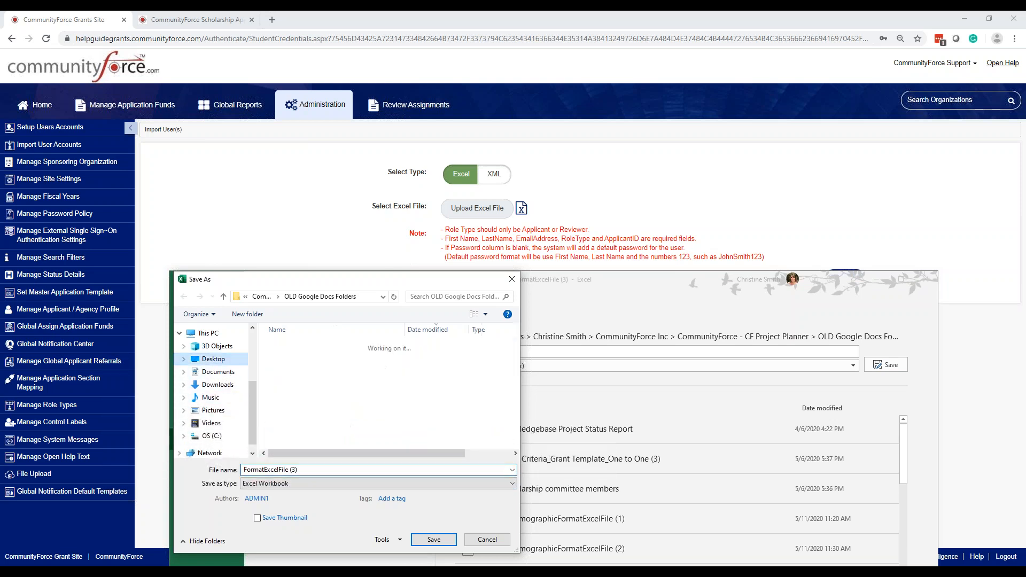
{"action": "left_click", "coordinate": [434, 539]}
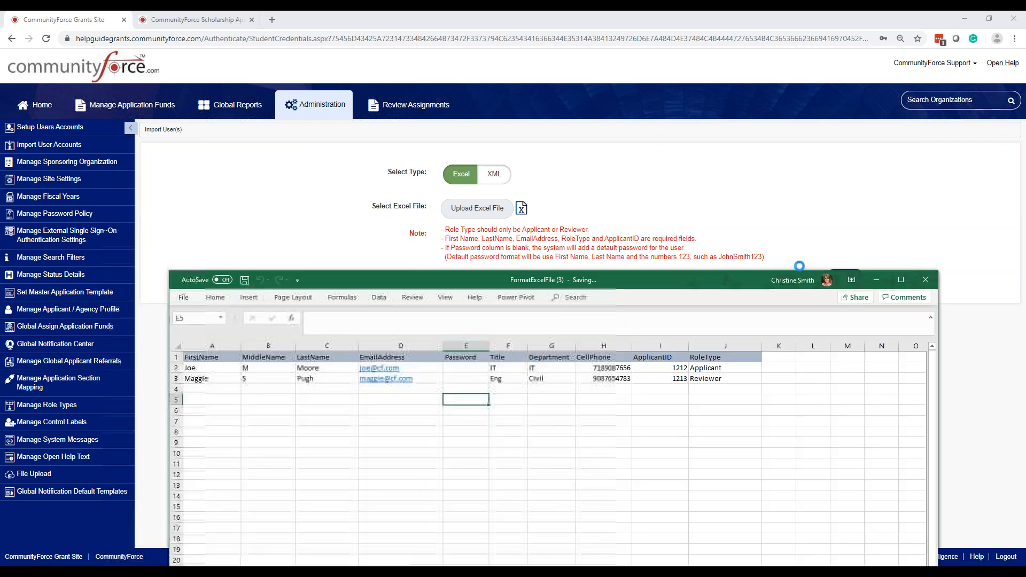
{"action": "left_click", "coordinate": [926, 280]}
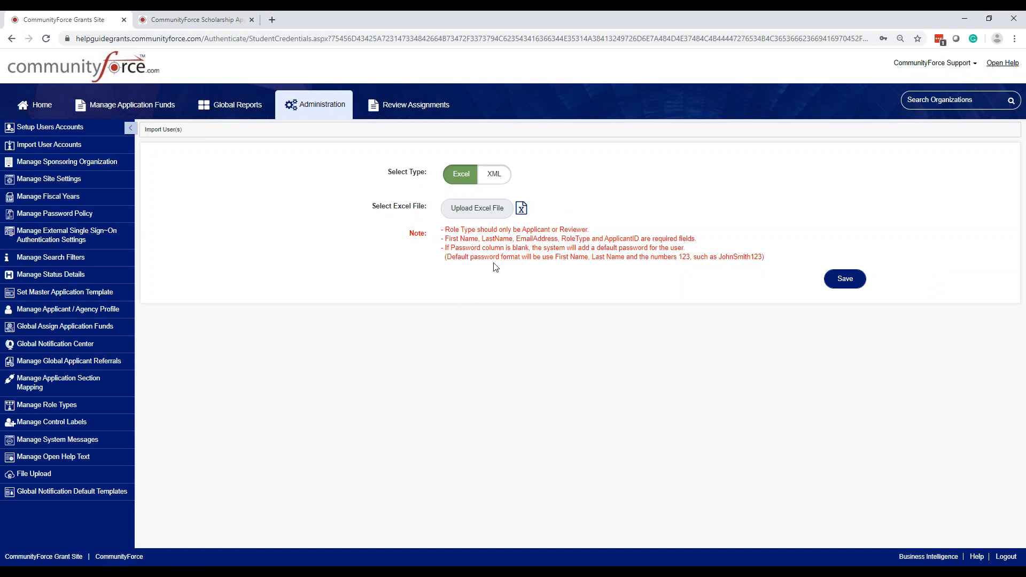
Upload FormatExcelFile (3) from the Desktop and save to import its 2 users as updates
{"action": "left_click", "coordinate": [473, 211]}
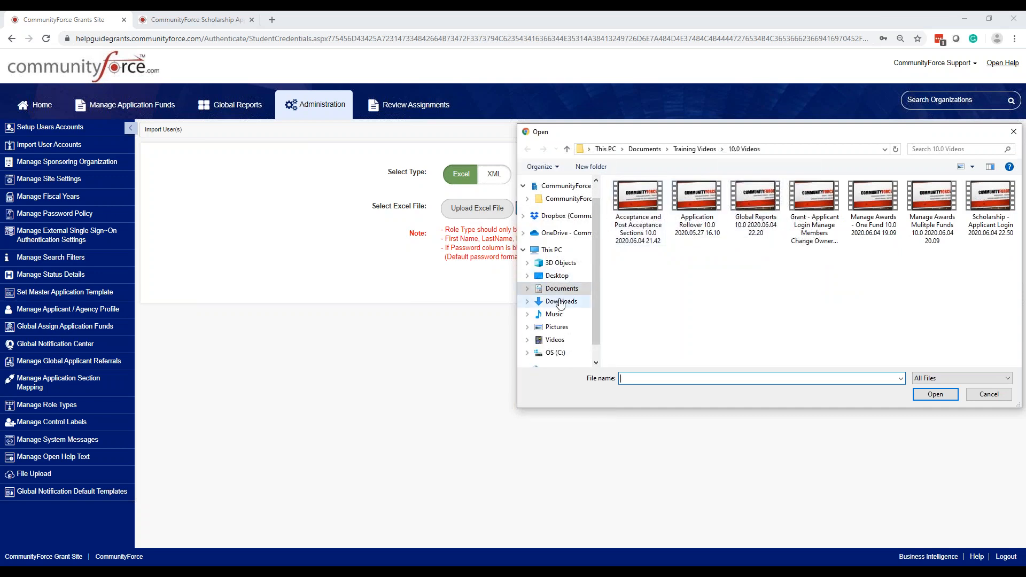
{"action": "left_click", "coordinate": [539, 274]}
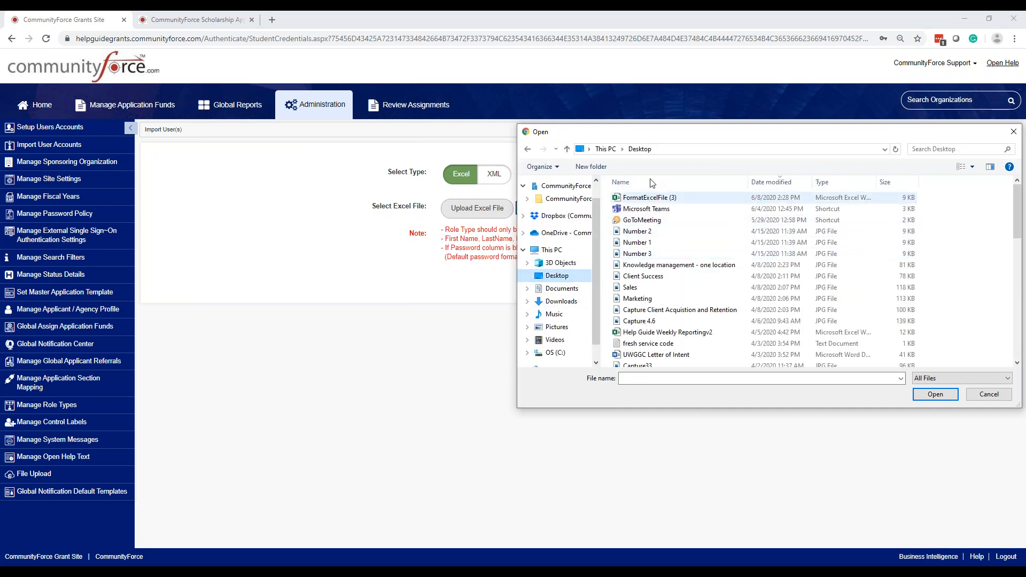
{"action": "left_click", "coordinate": [648, 199]}
{"action": "double_click", "coordinate": [648, 199]}
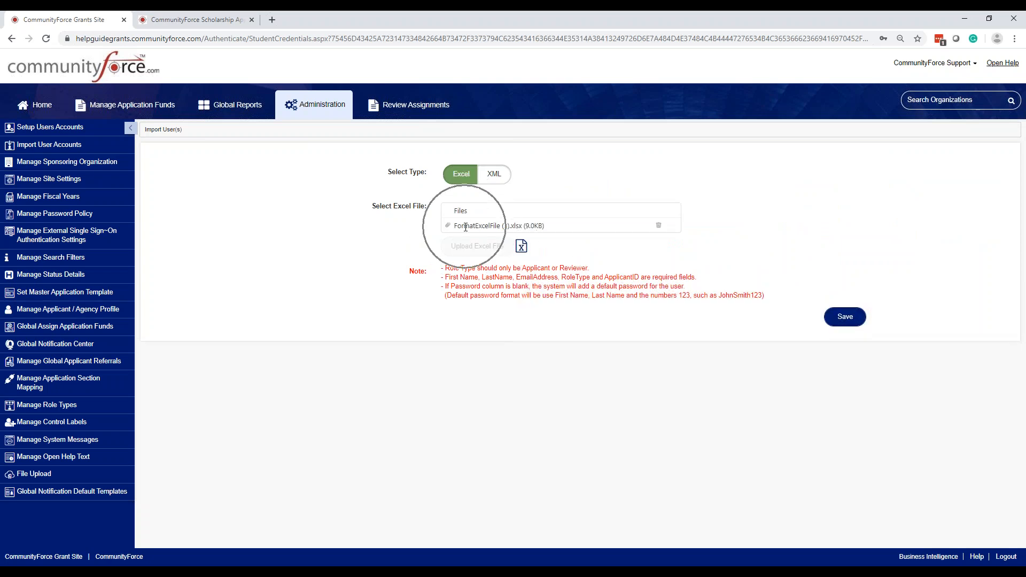
{"action": "left_click", "coordinate": [845, 317]}
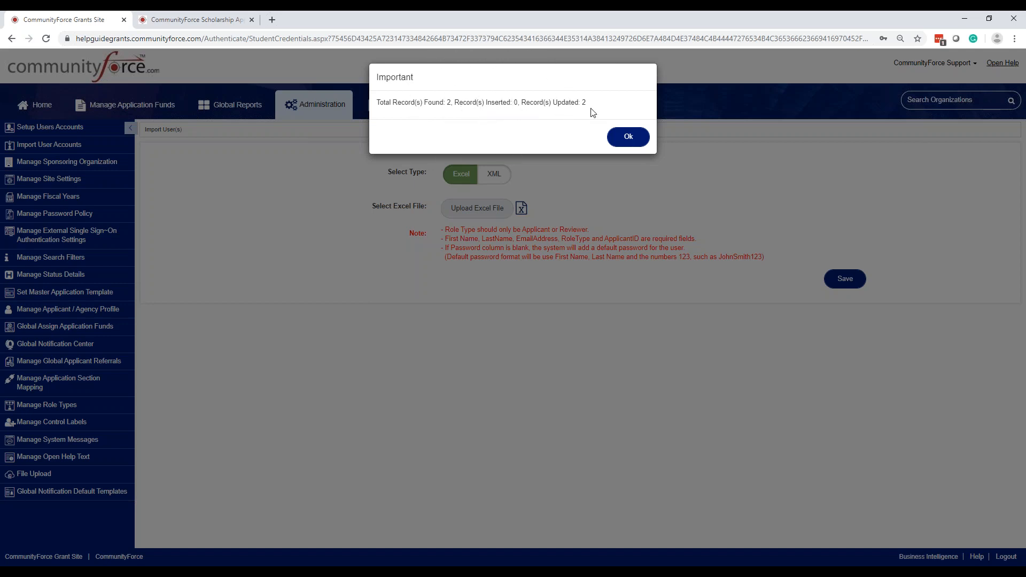
Dismiss the Important import-results message with Ok
{"action": "left_click", "coordinate": [629, 137]}
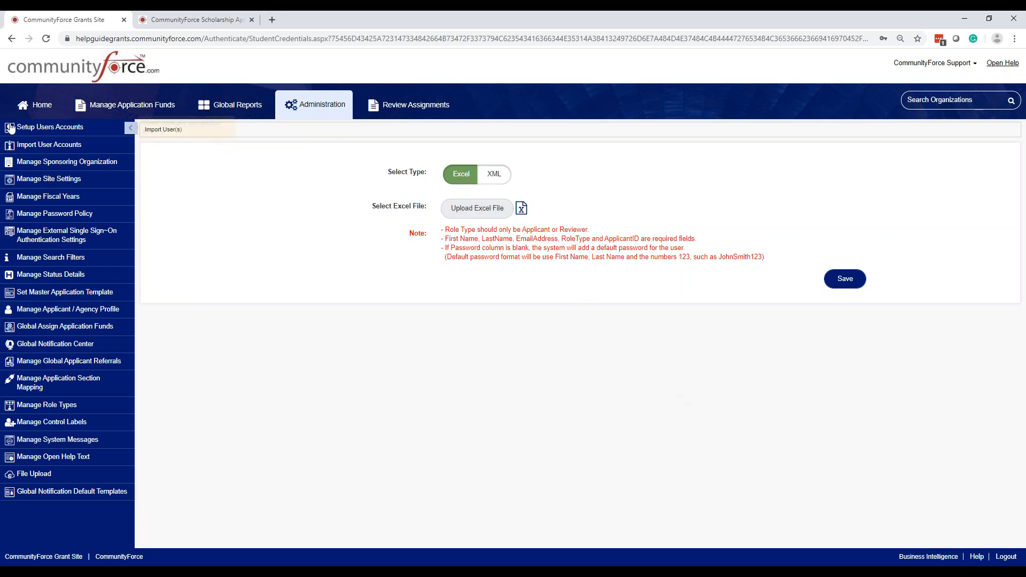
Open Manage Sponsoring Organization from the Setup Users Accounts section to list CareForce and CommunityForce Grants
{"action": "left_click", "coordinate": [30, 129]}
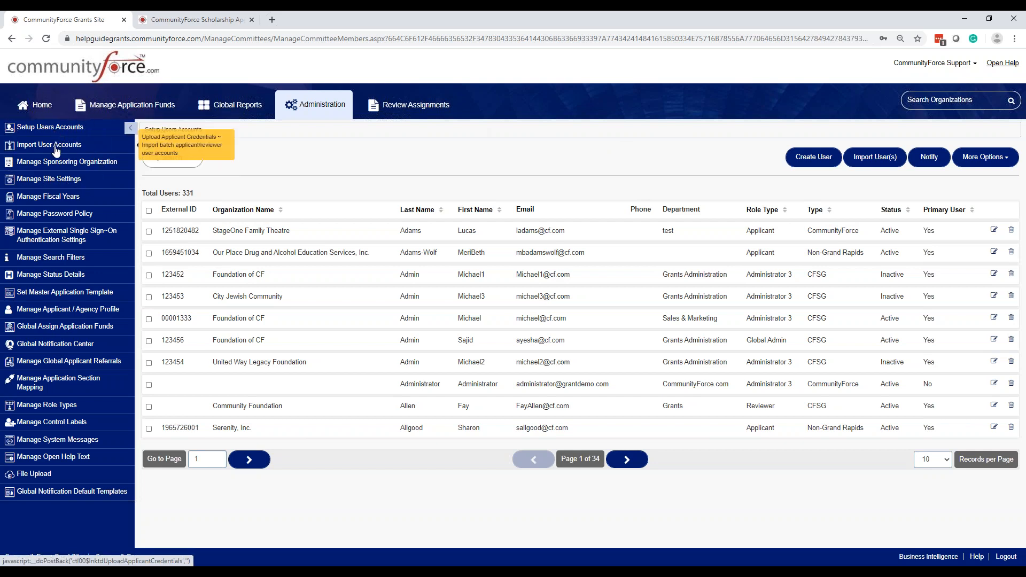
{"action": "left_click", "coordinate": [57, 166]}
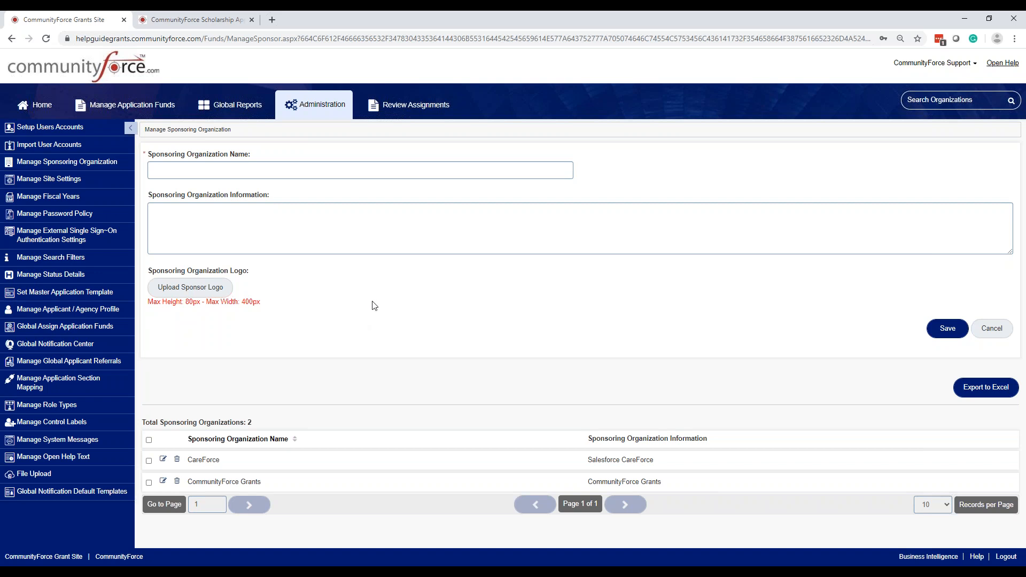
Leave the Sponsoring Organization Information form for the Manage Fiscal Years page listing 20 fiscal years
{"action": "left_click", "coordinate": [327, 230]}
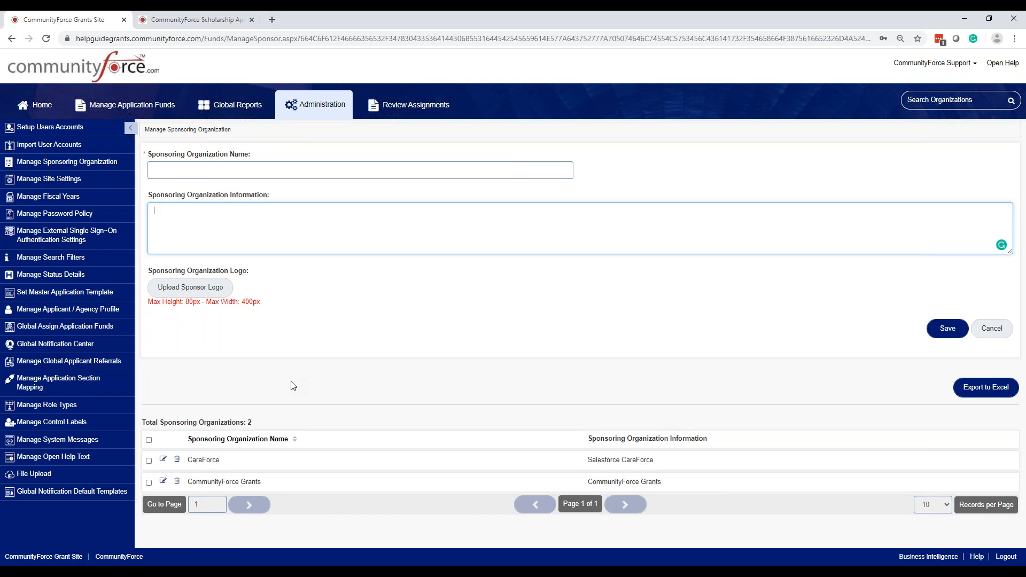
{"action": "left_click", "coordinate": [48, 198]}
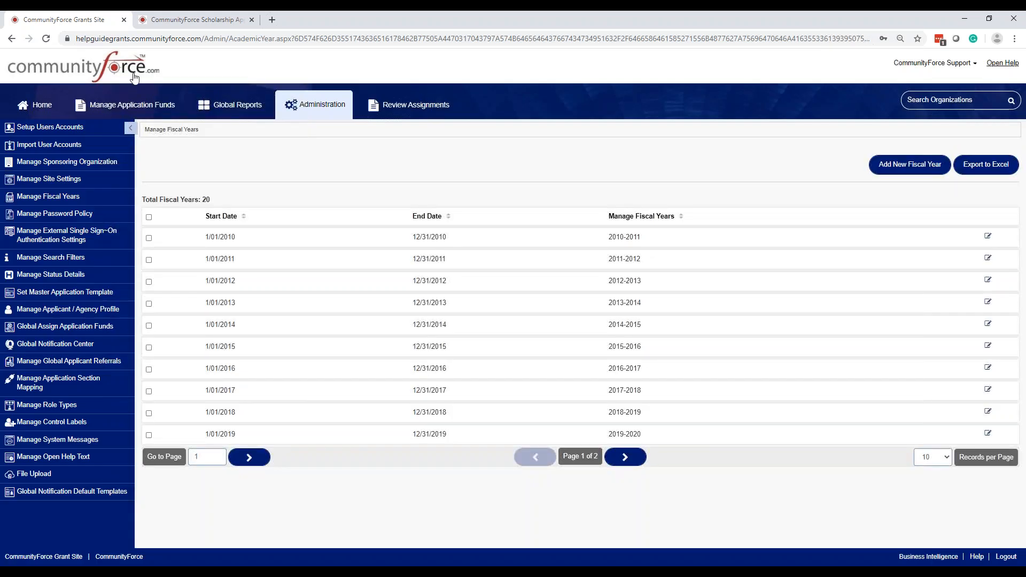
Switch to the CommunityForce Scholarship site and open Manage Academic Years, starting at 2010-2011
{"action": "left_click", "coordinate": [172, 21]}
{"action": "left_click", "coordinate": [64, 216]}
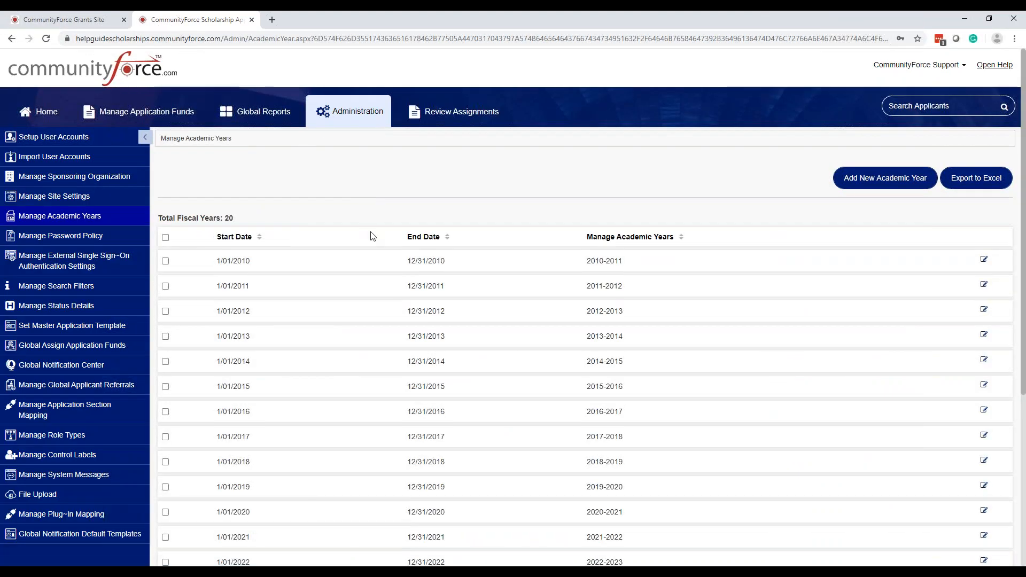
{"action": "scroll", "coordinate": [432, 405], "scroll_direction": "down", "scroll_amount": 2}
{"action": "scroll", "coordinate": [432, 405], "scroll_direction": "up", "scroll_amount": 1}
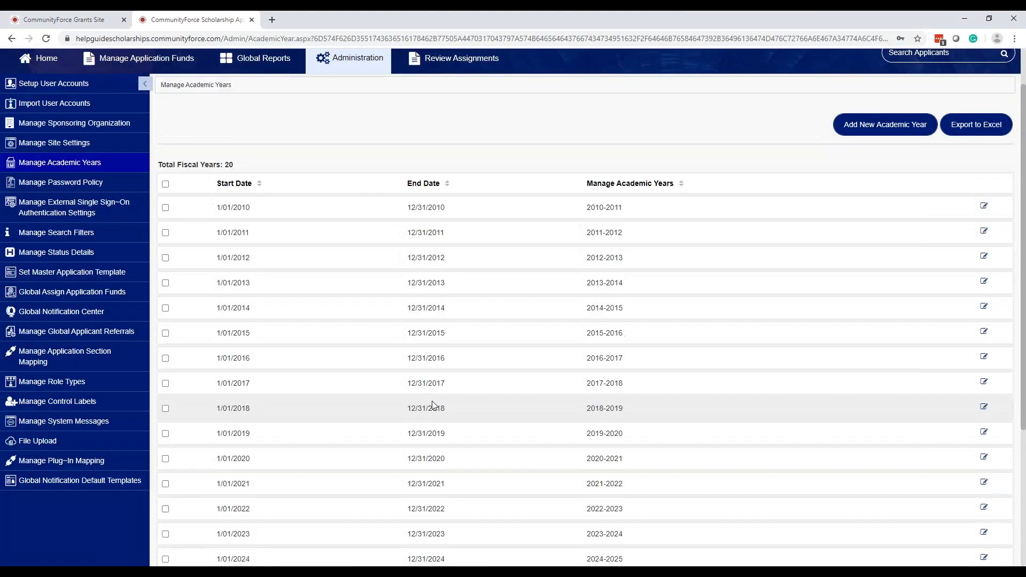
{"action": "scroll", "coordinate": [432, 404], "scroll_direction": "up", "scroll_amount": 1}
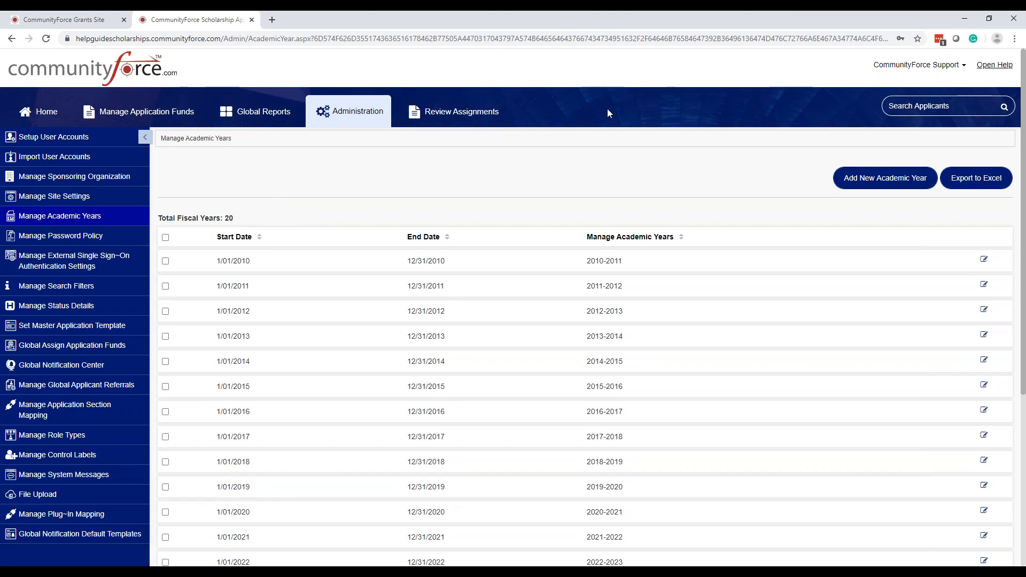
{"action": "scroll", "coordinate": [605, 307], "scroll_direction": "down", "scroll_amount": 2}
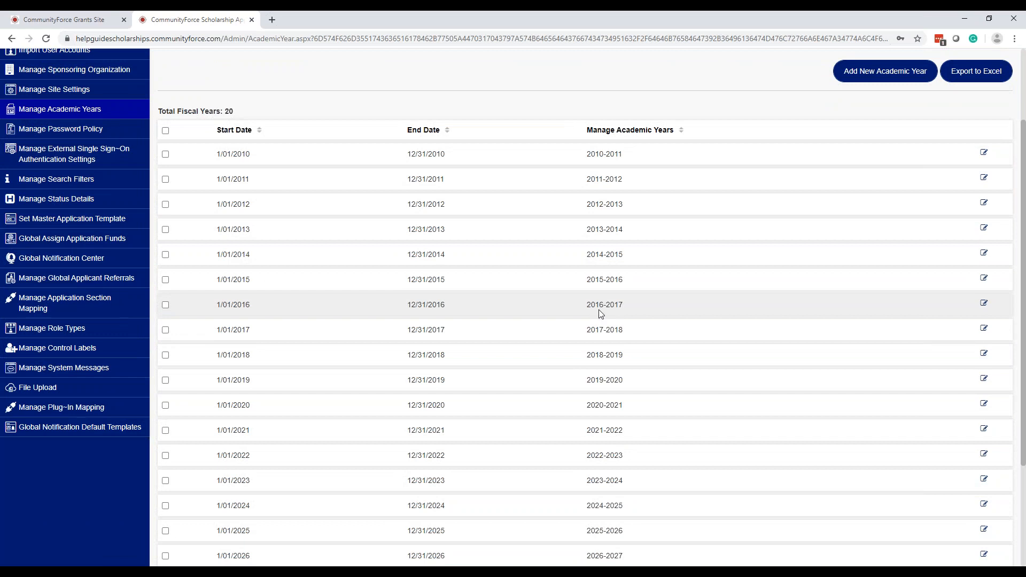
{"action": "scroll", "coordinate": [604, 352], "scroll_direction": "down", "scroll_amount": 1}
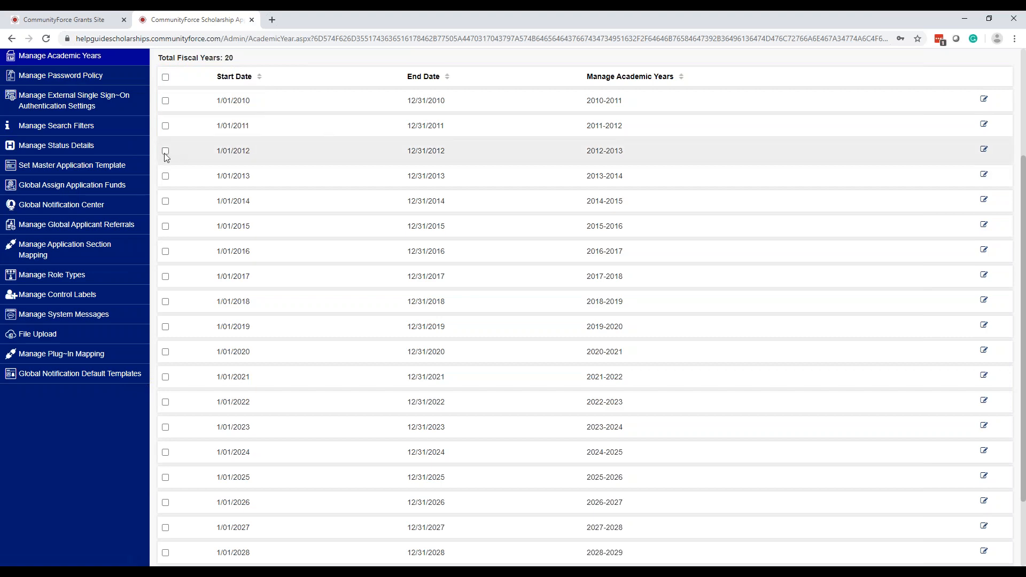
{"action": "scroll", "coordinate": [159, 159], "scroll_direction": "up", "scroll_amount": 2}
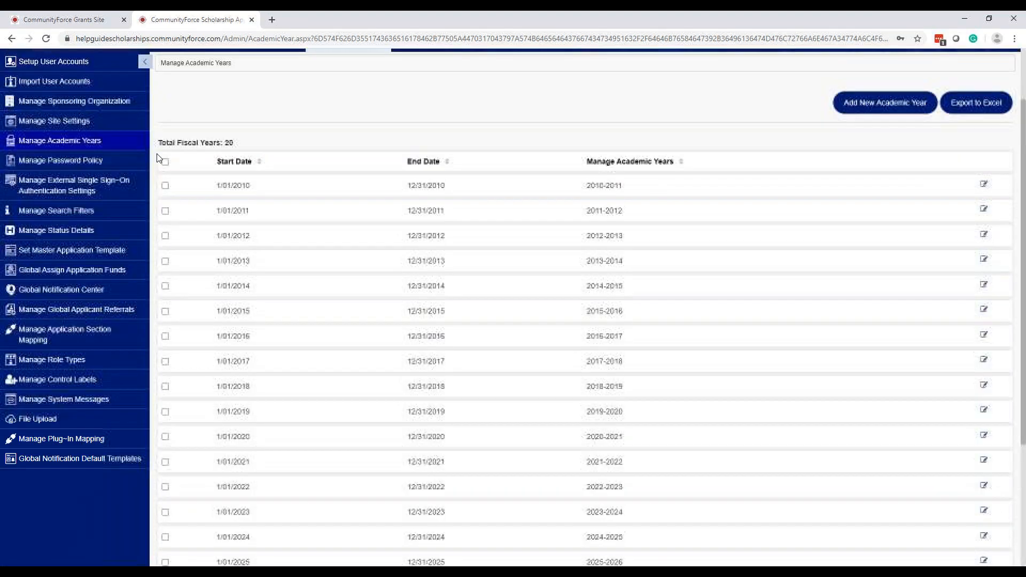
{"action": "scroll", "coordinate": [158, 158], "scroll_direction": "up", "scroll_amount": 1}
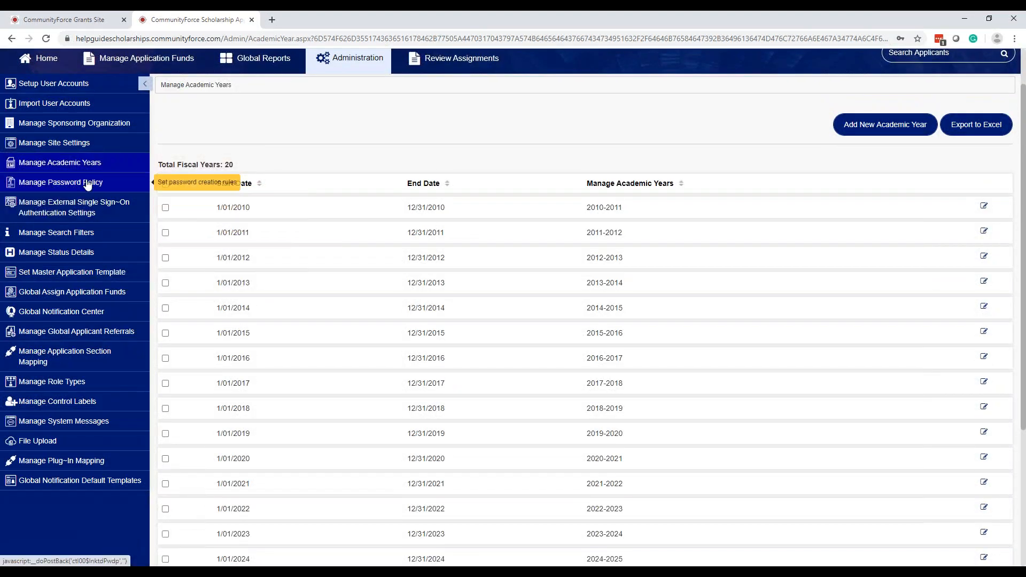
Activate the password policy, keeping length 8 and 10-attempt, 10-minute lockout, and save
{"action": "left_click", "coordinate": [87, 183]}
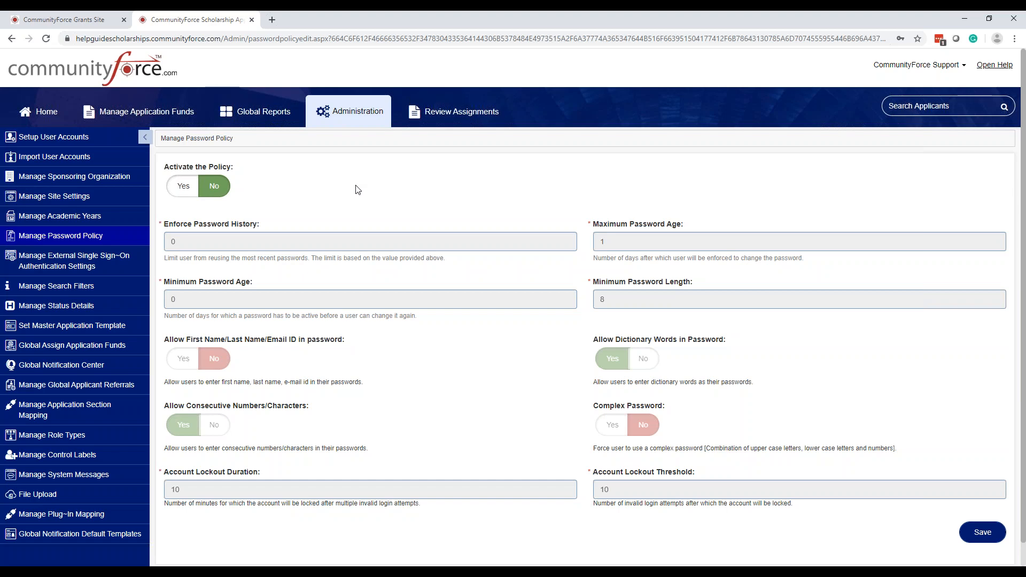
{"action": "left_click", "coordinate": [184, 186]}
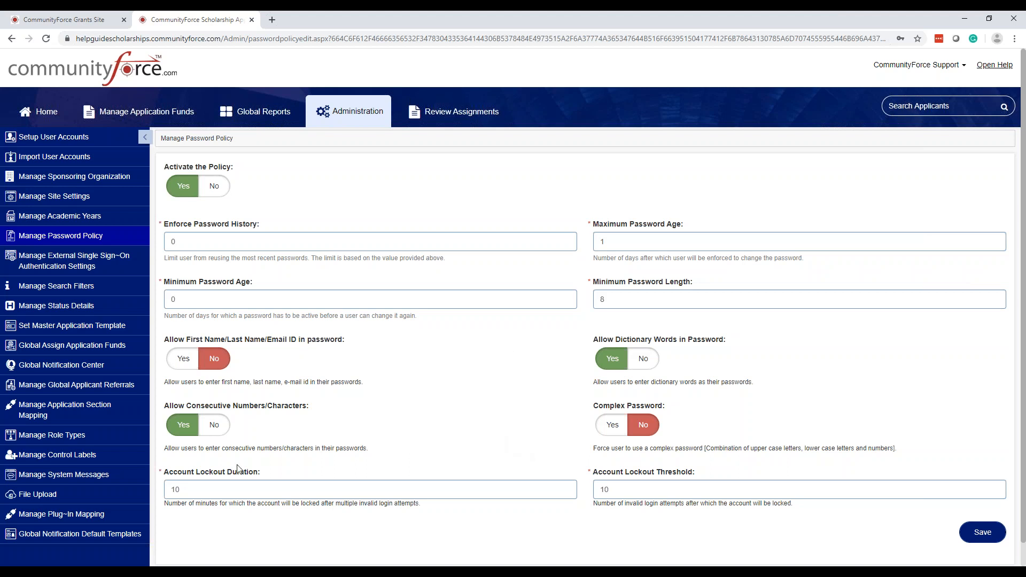
{"action": "left_click", "coordinate": [235, 495]}
{"action": "left_click", "coordinate": [229, 492]}
{"action": "left_click", "coordinate": [618, 488]}
{"action": "left_click", "coordinate": [619, 489]}
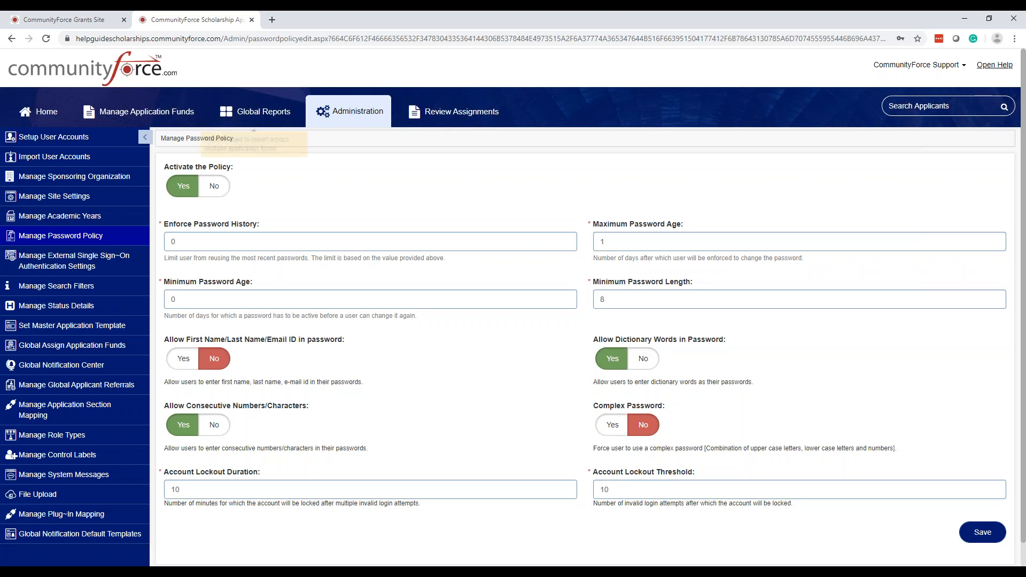
{"action": "left_click", "coordinate": [973, 534]}
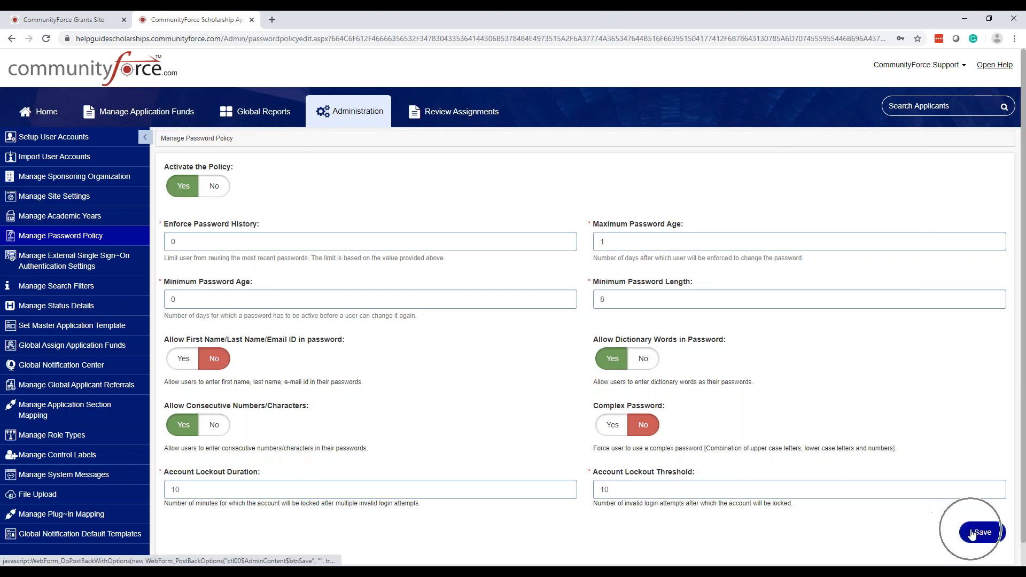
Review External Single Sign-On Authentication Settings, then open the Manage Search Filters list
{"action": "left_click", "coordinate": [84, 263]}
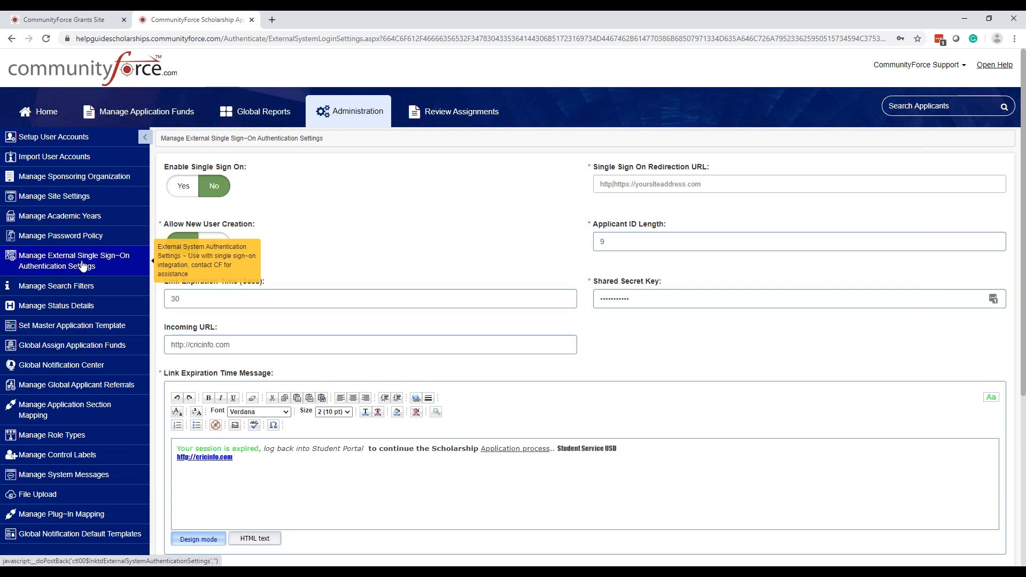
{"action": "left_click", "coordinate": [68, 291]}
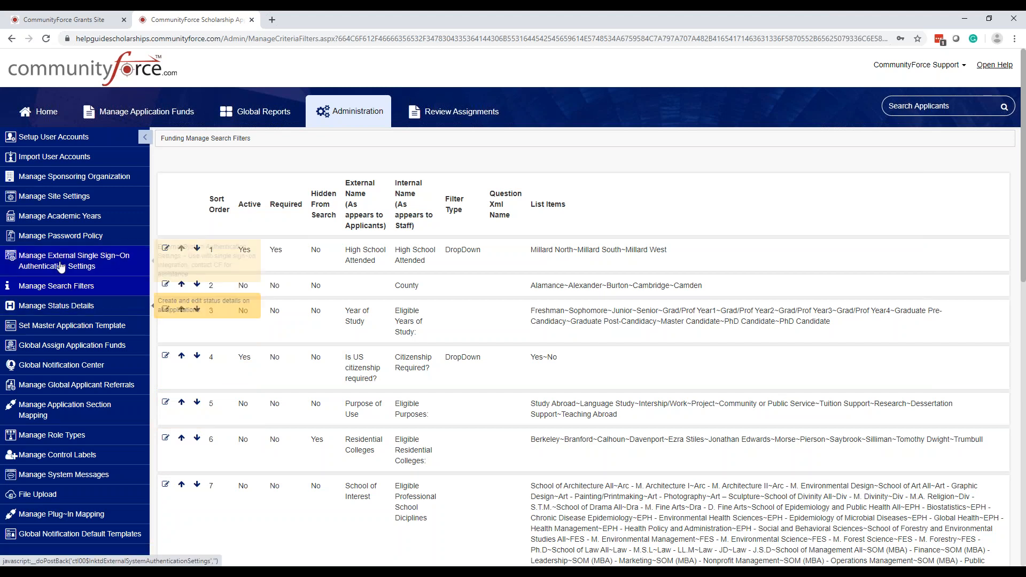
Open Manage Status Details and scroll through its 13 statuses, Unable to Upload Documents to Early Submission
{"action": "left_click", "coordinate": [64, 306]}
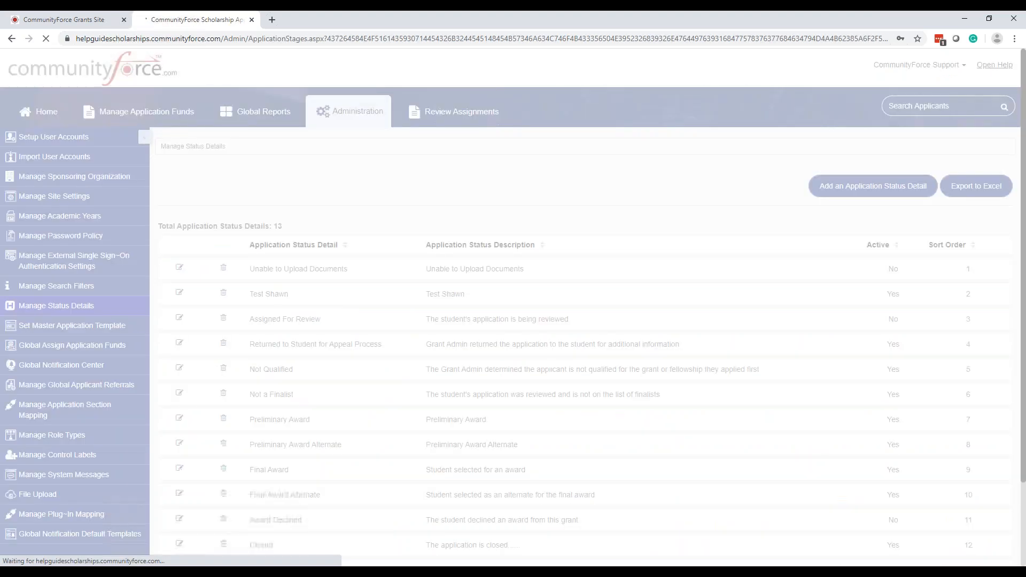
{"action": "left_click", "coordinate": [64, 309]}
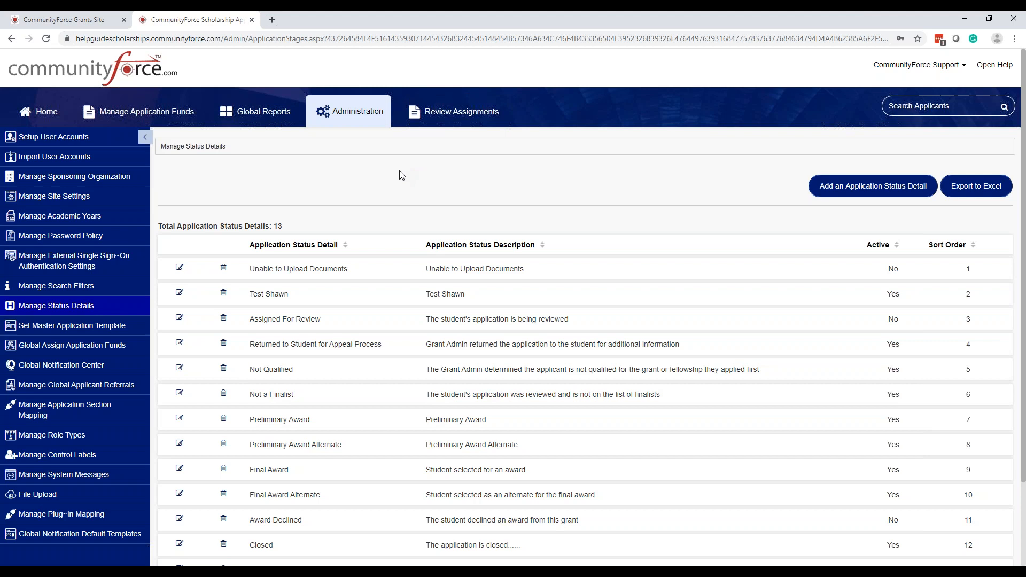
{"action": "left_click", "coordinate": [70, 303]}
{"action": "scroll", "coordinate": [289, 232], "scroll_direction": "down", "scroll_amount": 3}
{"action": "scroll", "coordinate": [289, 240], "scroll_direction": "up", "scroll_amount": 3}
{"action": "scroll", "coordinate": [290, 259], "scroll_direction": "down", "scroll_amount": 3}
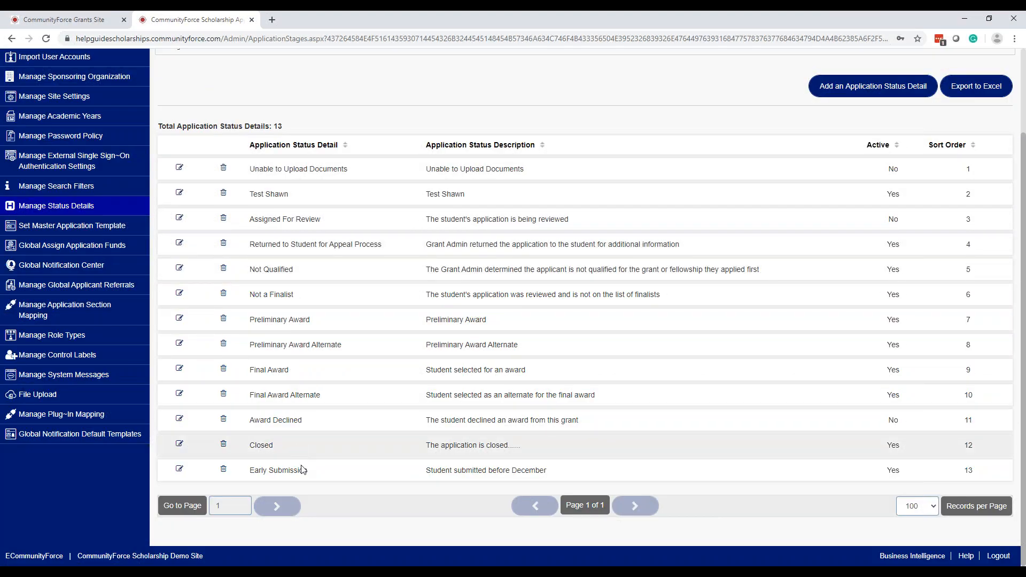
{"action": "left_click", "coordinate": [180, 168]}
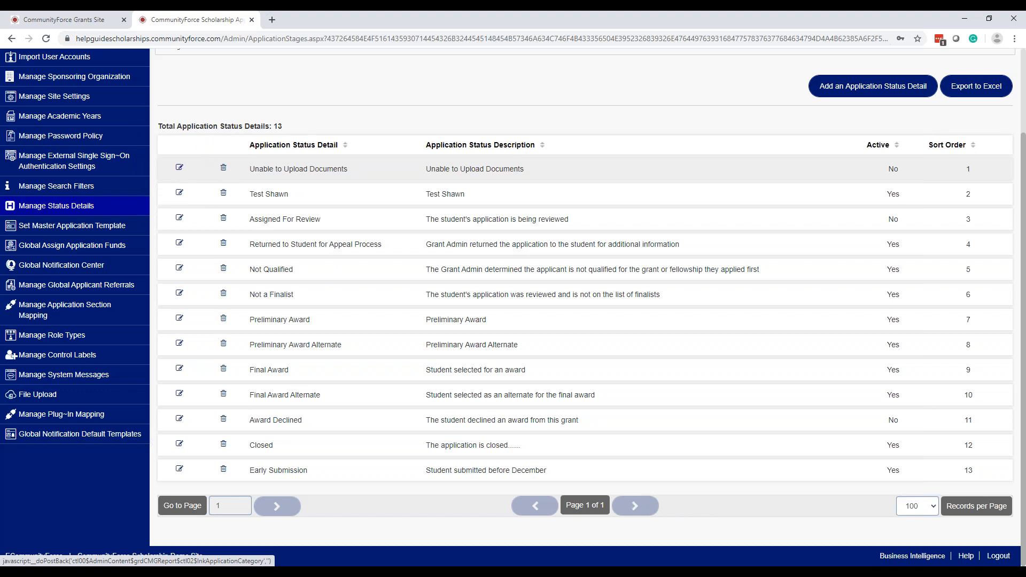
Inspect the Unable to Upload Documents edit form (Sort Order 1, Active No) and exit unchanged
{"action": "left_click", "coordinate": [180, 169]}
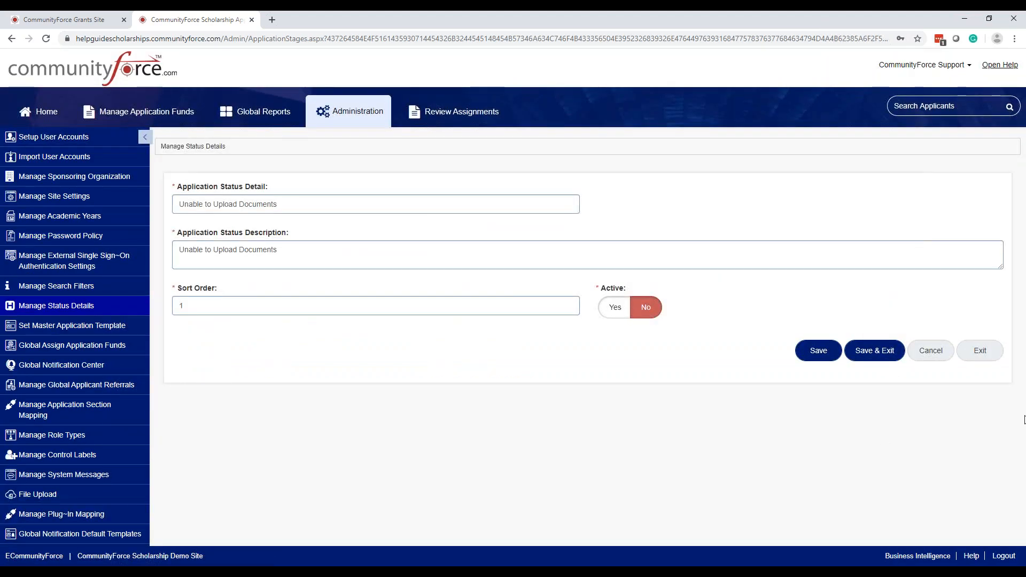
{"action": "left_click", "coordinate": [333, 249]}
{"action": "left_click_drag", "start_coordinate": [333, 248], "coordinate": [123, 237]}
{"action": "left_click_drag", "start_coordinate": [300, 202], "coordinate": [120, 197]}
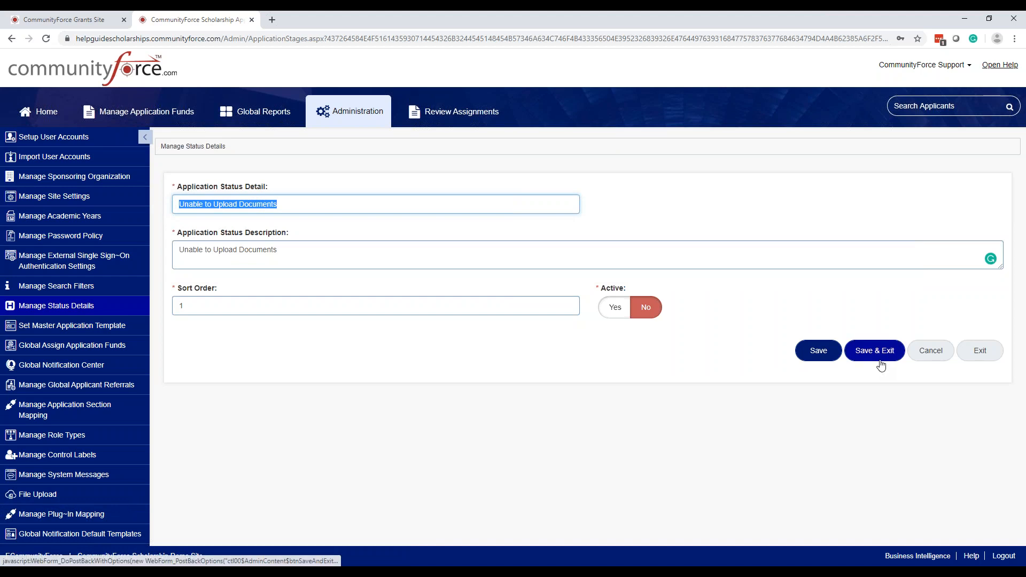
{"action": "left_click", "coordinate": [609, 307]}
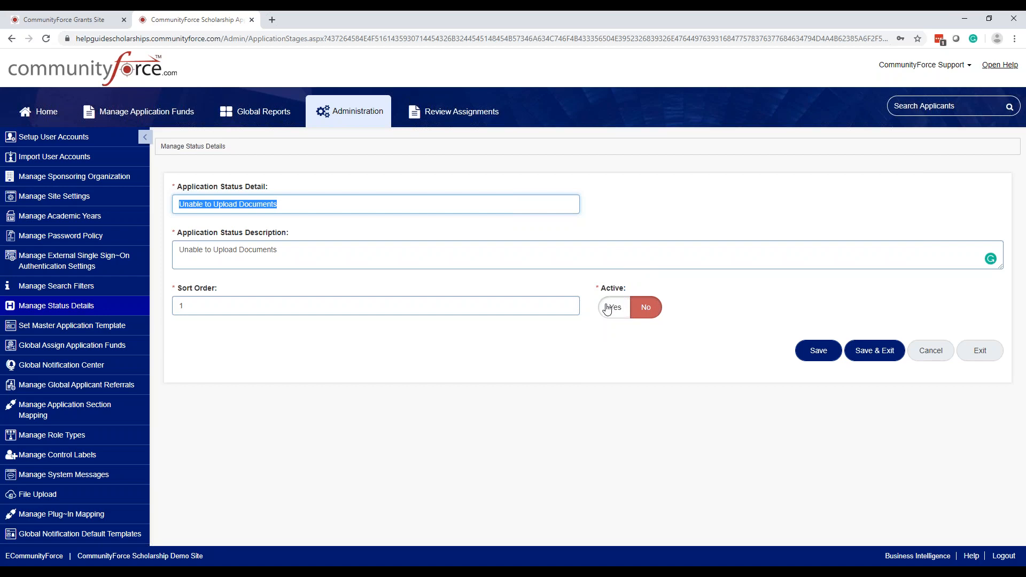
{"action": "left_click", "coordinate": [617, 307]}
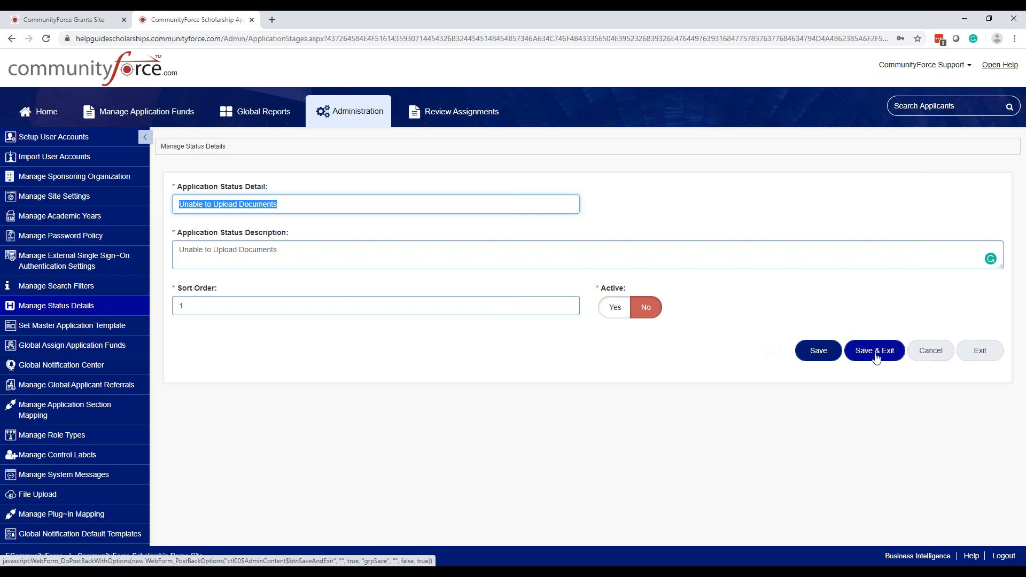
{"action": "left_click", "coordinate": [550, 303]}
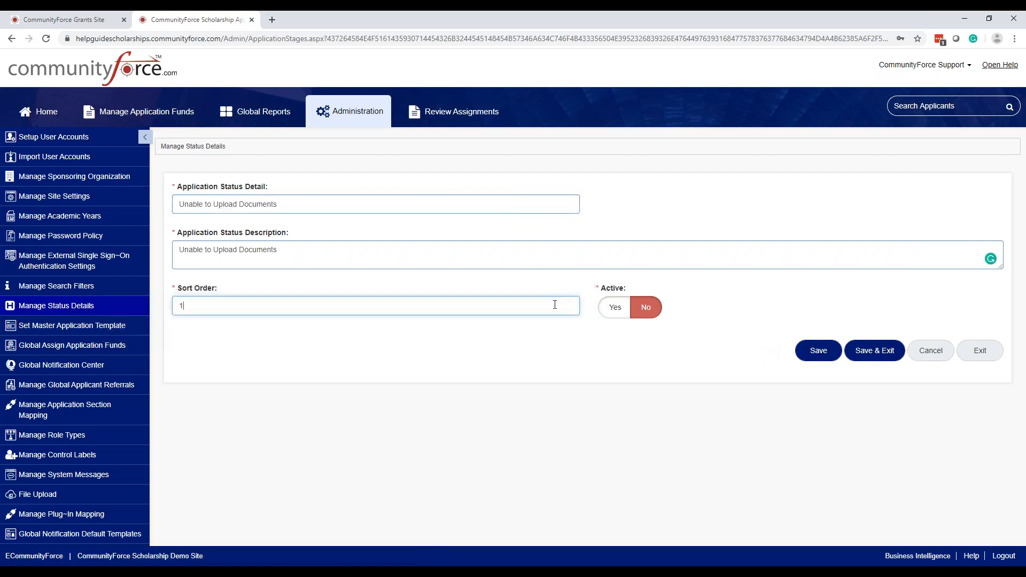
{"action": "left_click", "coordinate": [990, 354]}
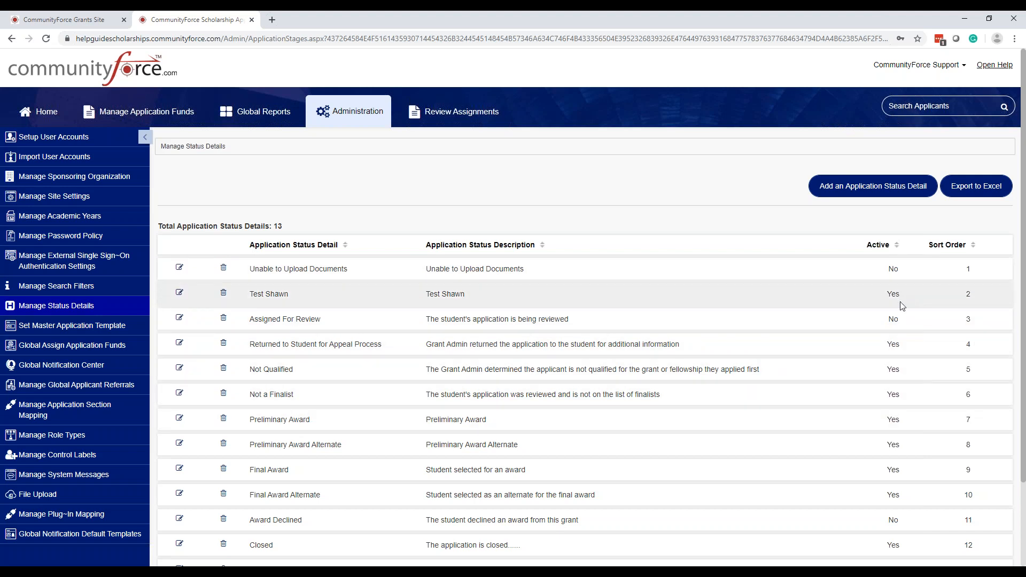
Sort the 13 status details by Application Status Detail name, then start adding a new one
{"action": "left_click", "coordinate": [331, 251]}
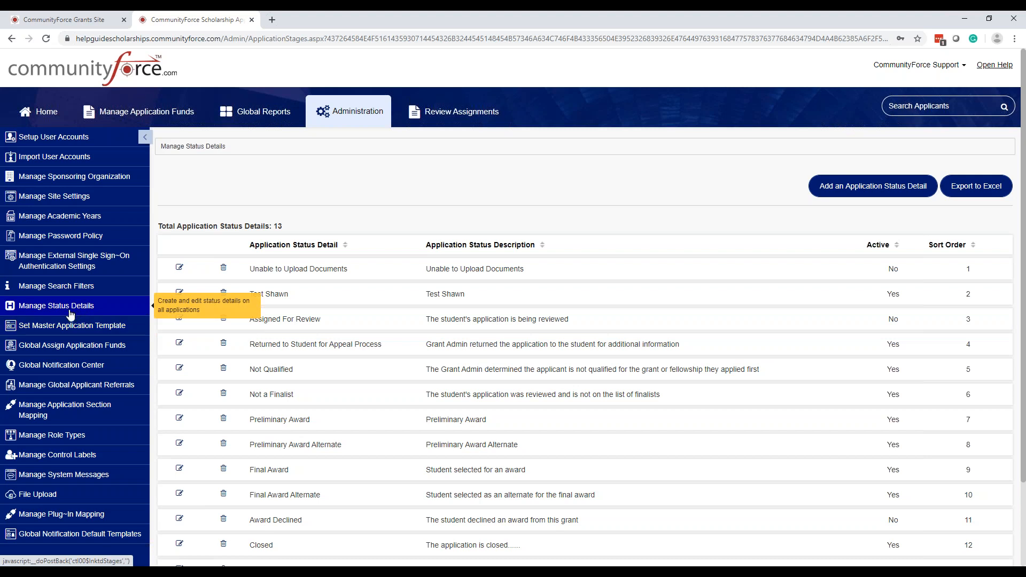
{"action": "left_click", "coordinate": [861, 191]}
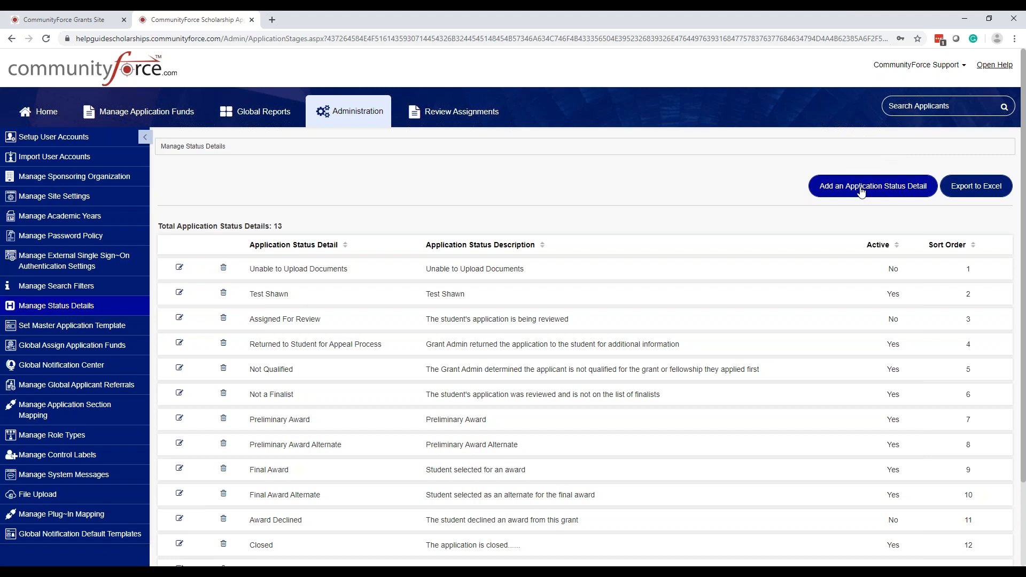
Step through the new status's Detail, Description, Sort Order and Active fields, leaving them blank, and exit unsaved
{"action": "left_click", "coordinate": [298, 202]}
{"action": "left_click", "coordinate": [302, 262]}
{"action": "left_click", "coordinate": [283, 206]}
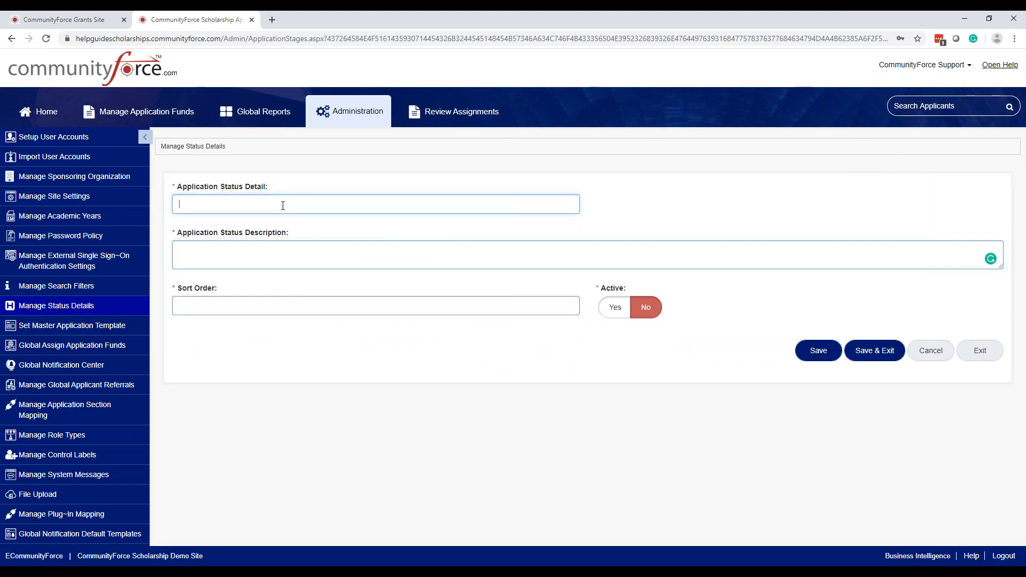
{"action": "left_click", "coordinate": [283, 255]}
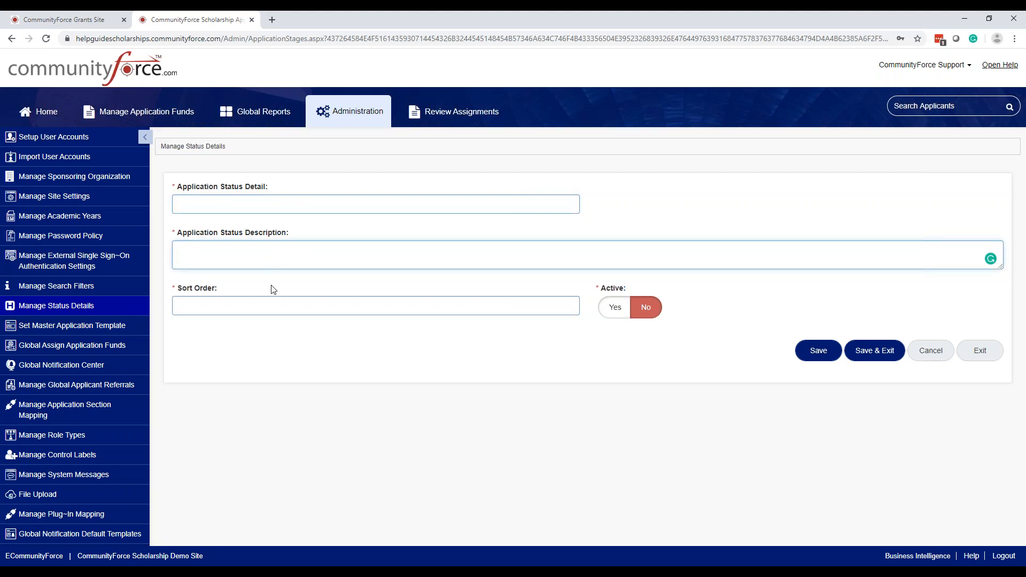
{"action": "left_click", "coordinate": [282, 309]}
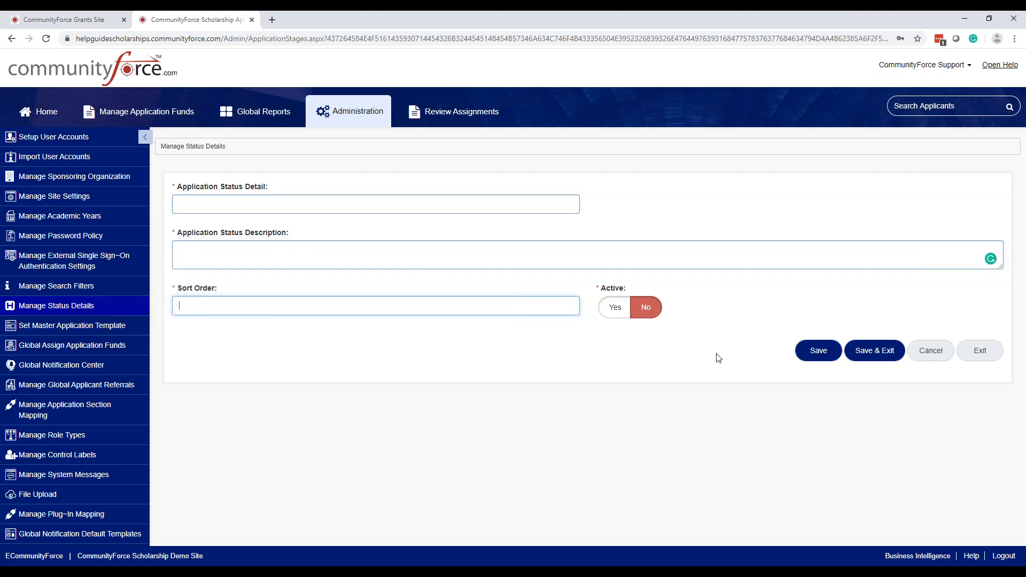
{"action": "left_click", "coordinate": [620, 310]}
{"action": "left_click", "coordinate": [620, 309]}
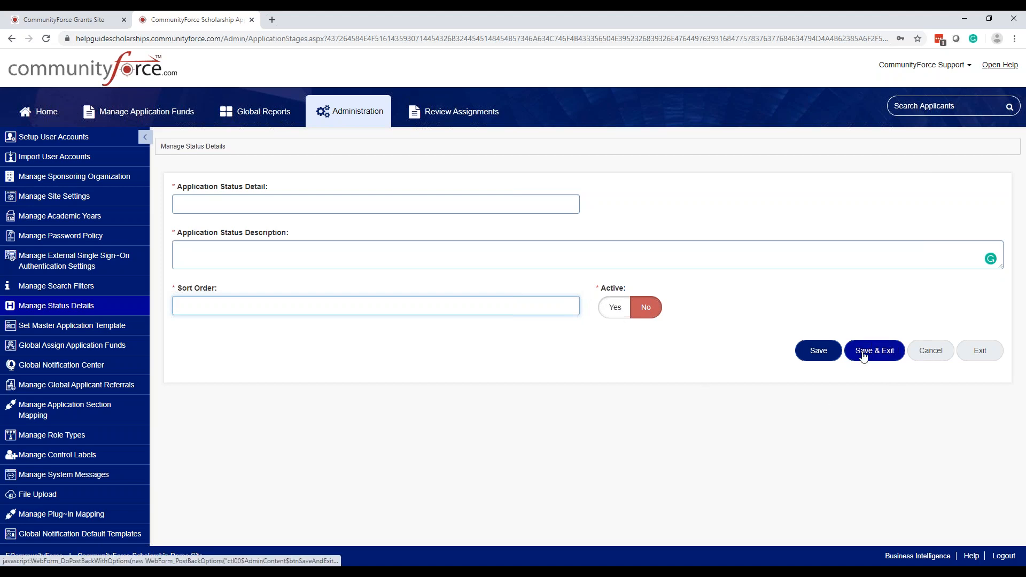
{"action": "left_click", "coordinate": [980, 351]}
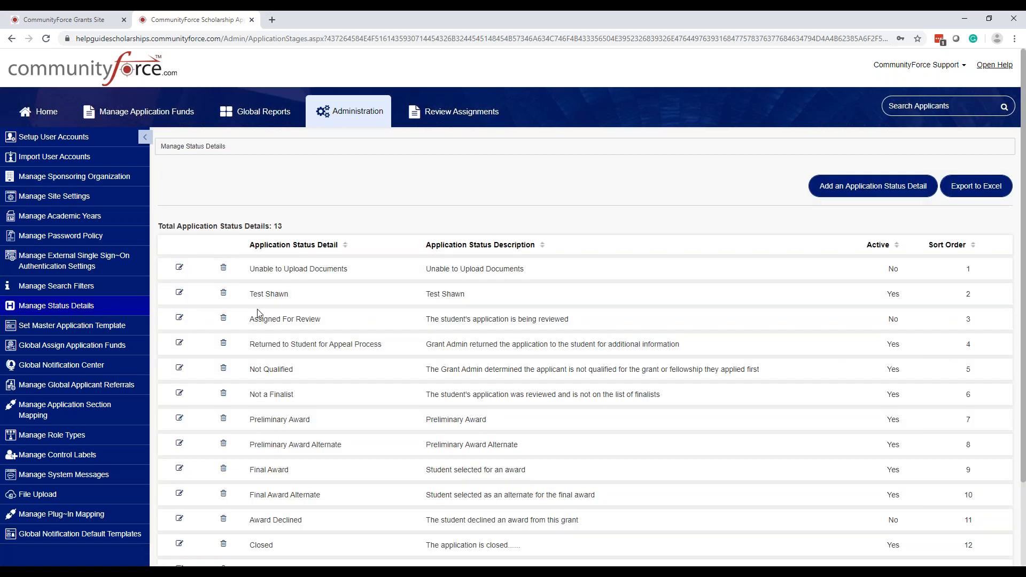
Go to Set Master Application Template from the Administration sidebar
{"action": "left_click", "coordinate": [114, 332]}
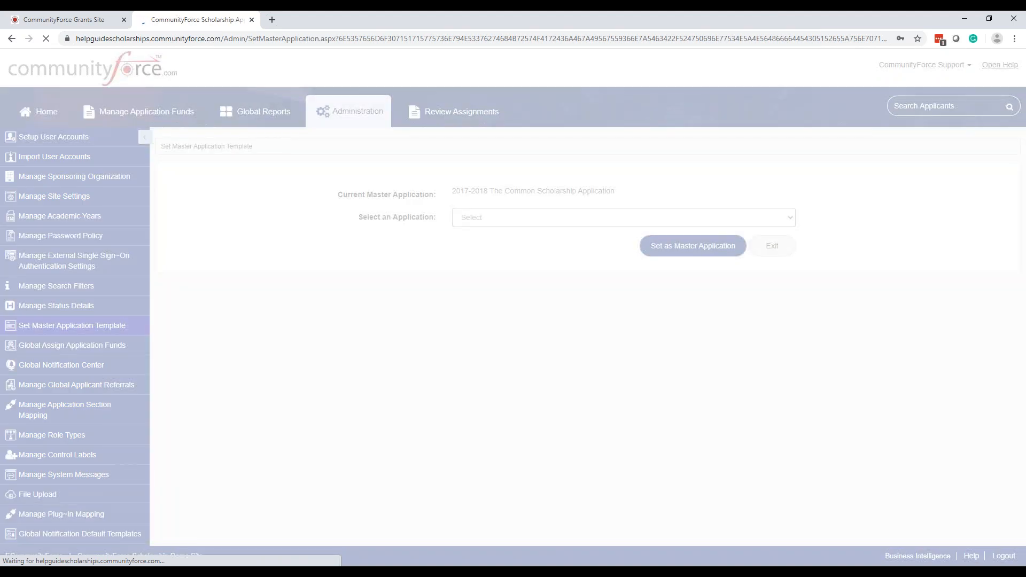
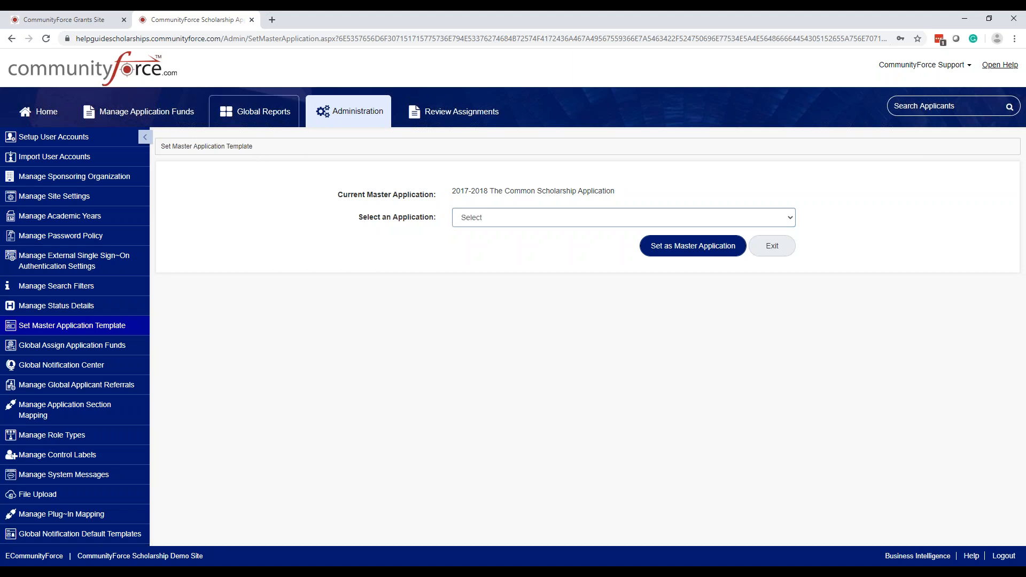
Open Global Assign Application Funds, listing fund pairings for 163 scholarships
{"action": "left_click", "coordinate": [256, 118]}
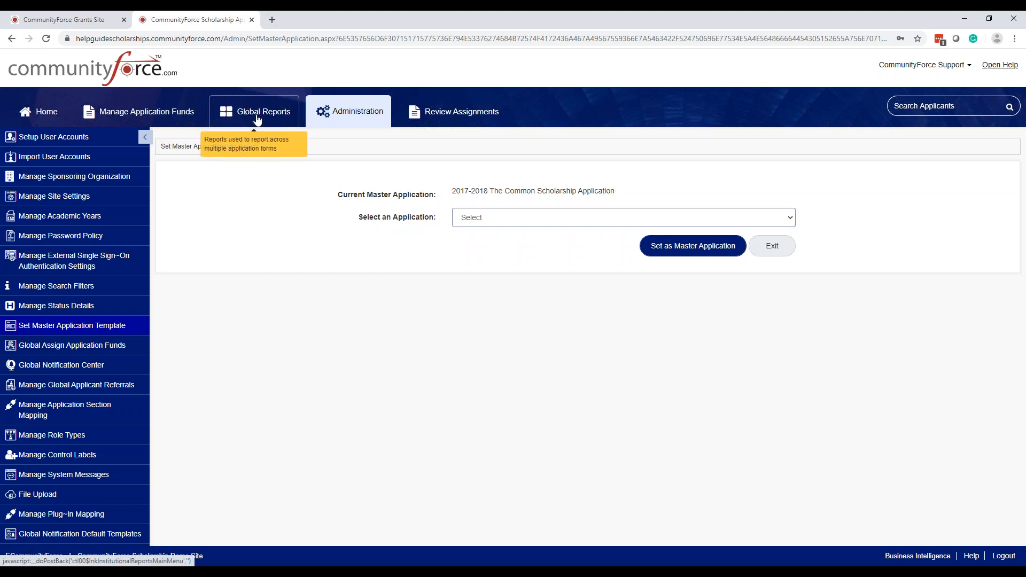
{"action": "left_click", "coordinate": [550, 219]}
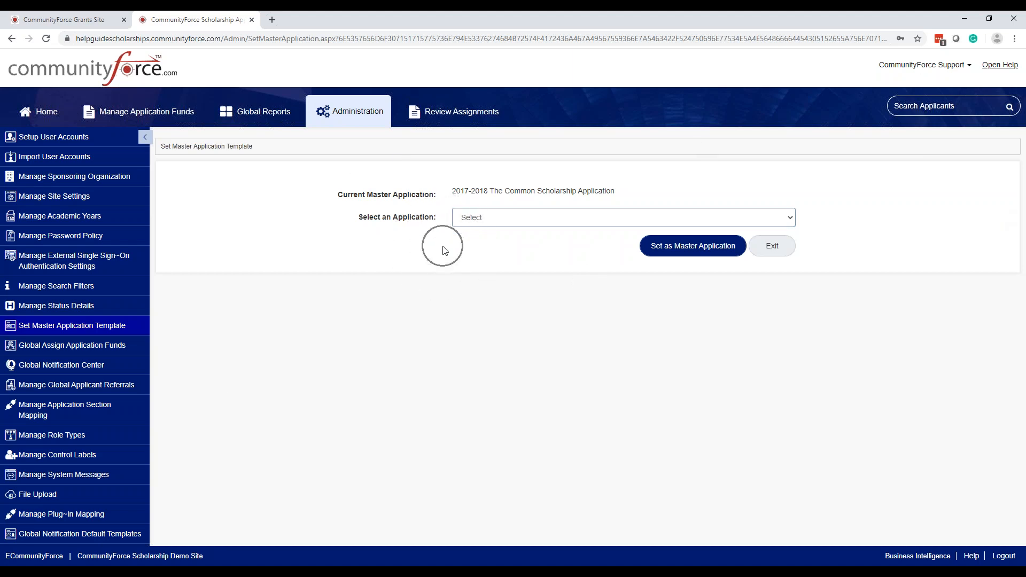
{"action": "left_click", "coordinate": [107, 351]}
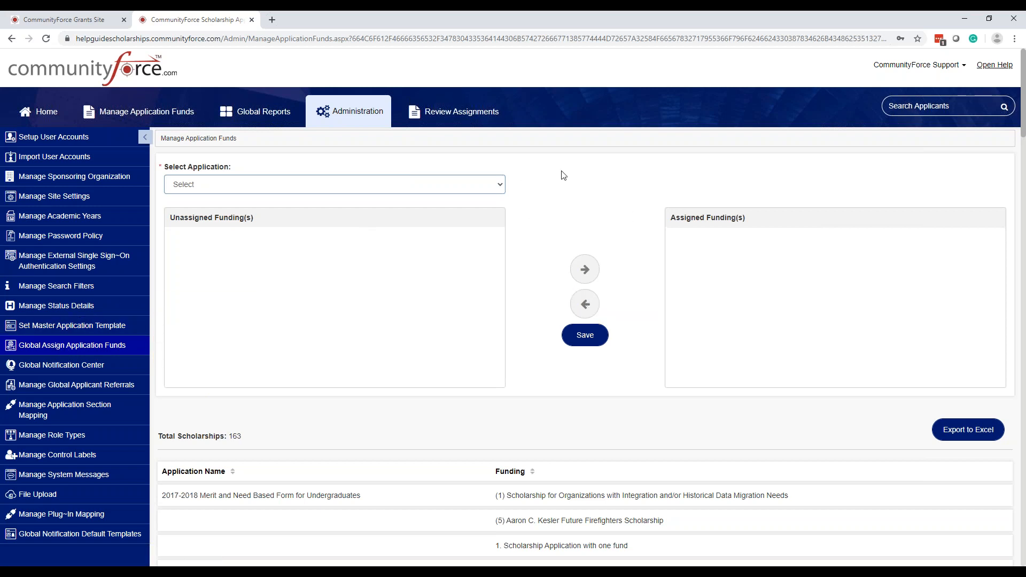
View funding for '1. Application Form with one fund', then '2 Rees Scholarship Application', then return Home
{"action": "left_click", "coordinate": [491, 186]}
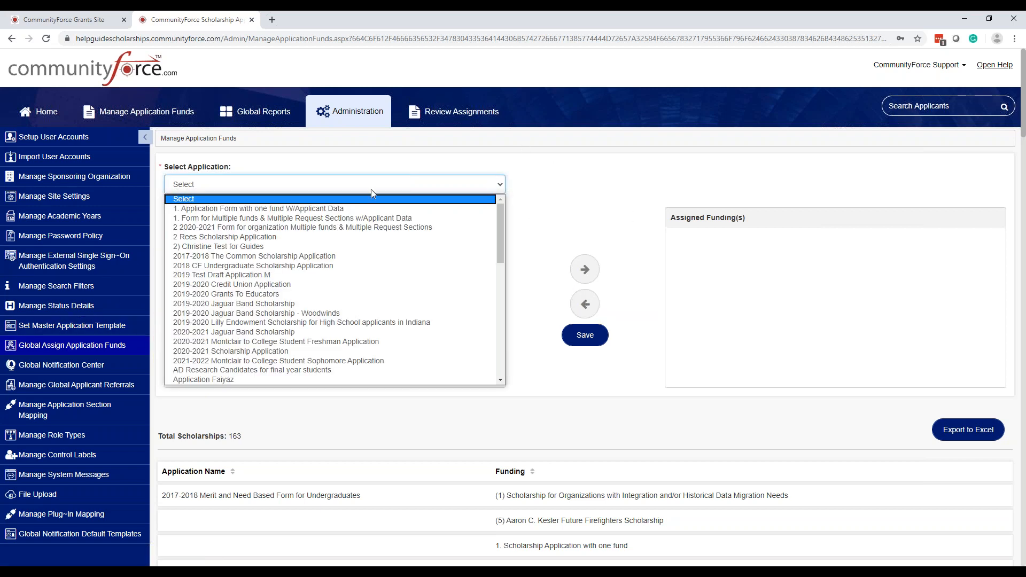
{"action": "left_click", "coordinate": [294, 210]}
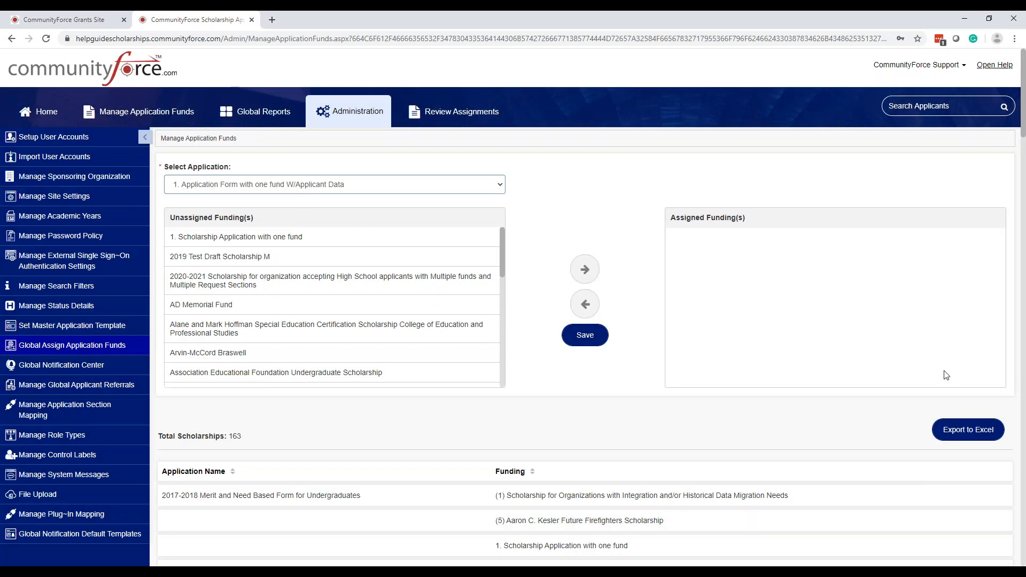
{"action": "left_click", "coordinate": [414, 187]}
{"action": "left_click", "coordinate": [328, 235]}
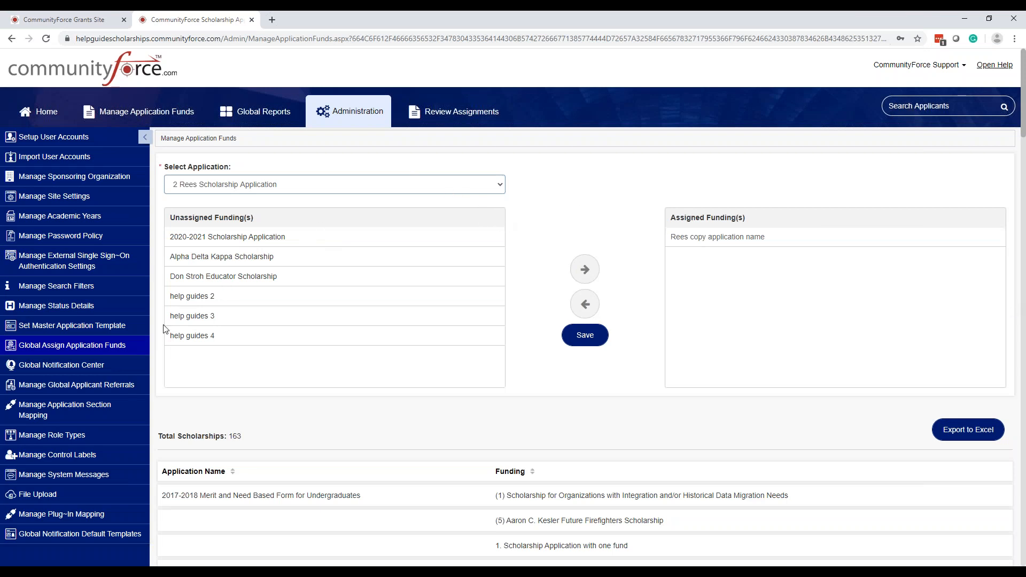
{"action": "left_click", "coordinate": [104, 352]}
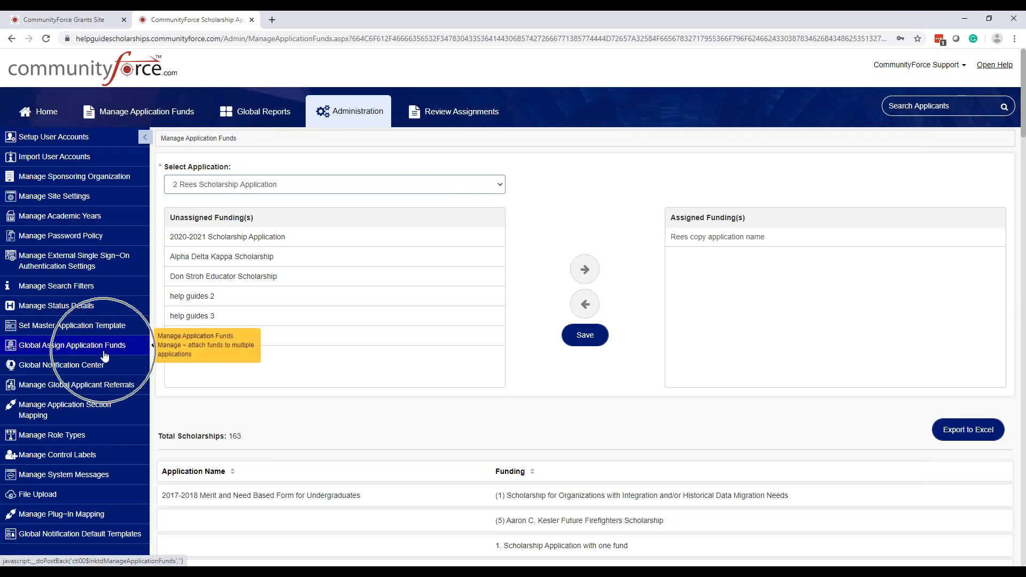
{"action": "left_click", "coordinate": [35, 113]}
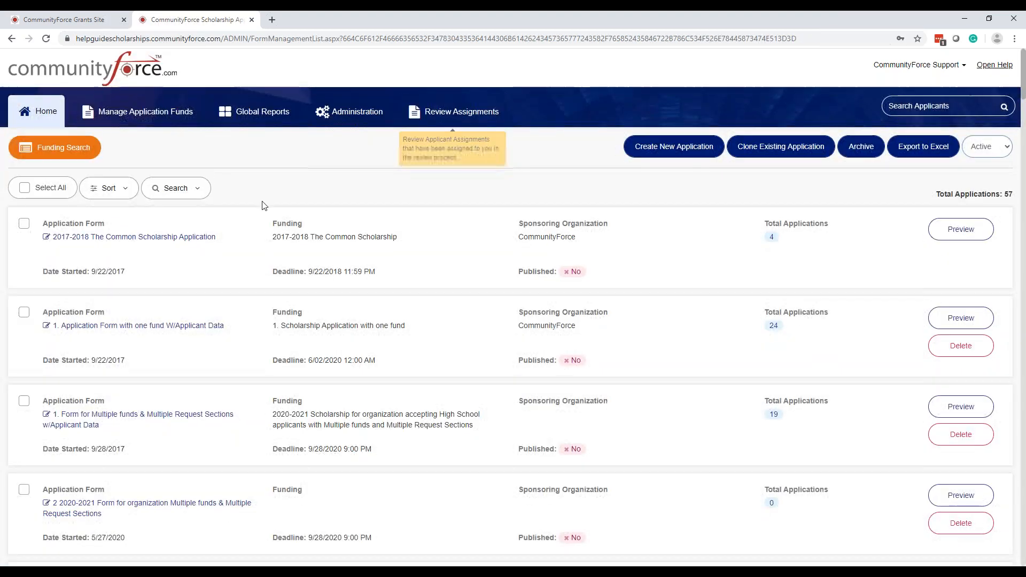
Open the one-fund application form and view its Application Settings and Assign Application Funds pages
{"action": "left_click", "coordinate": [171, 327]}
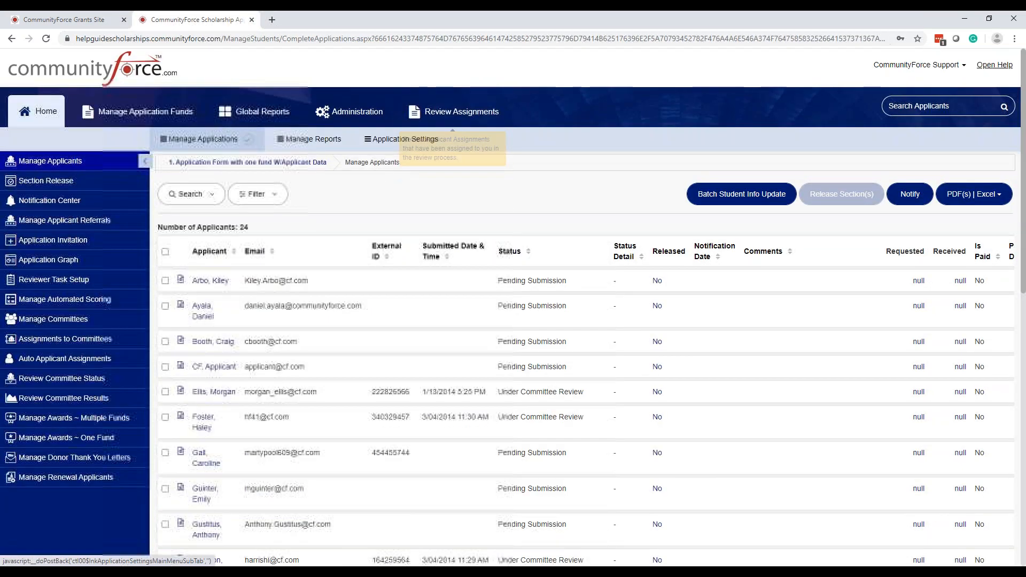
{"action": "left_click", "coordinate": [404, 140]}
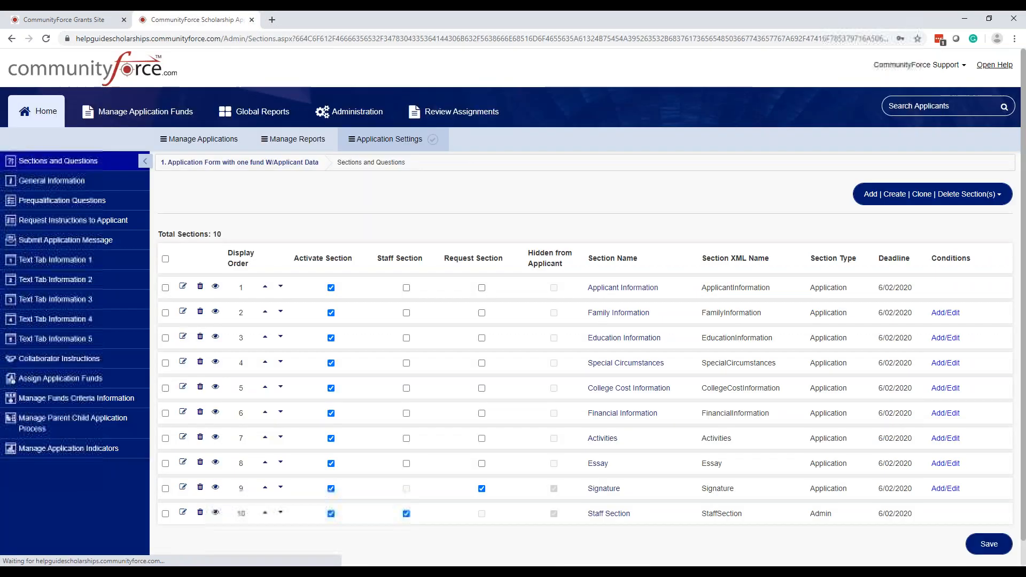
{"action": "left_click", "coordinate": [80, 382]}
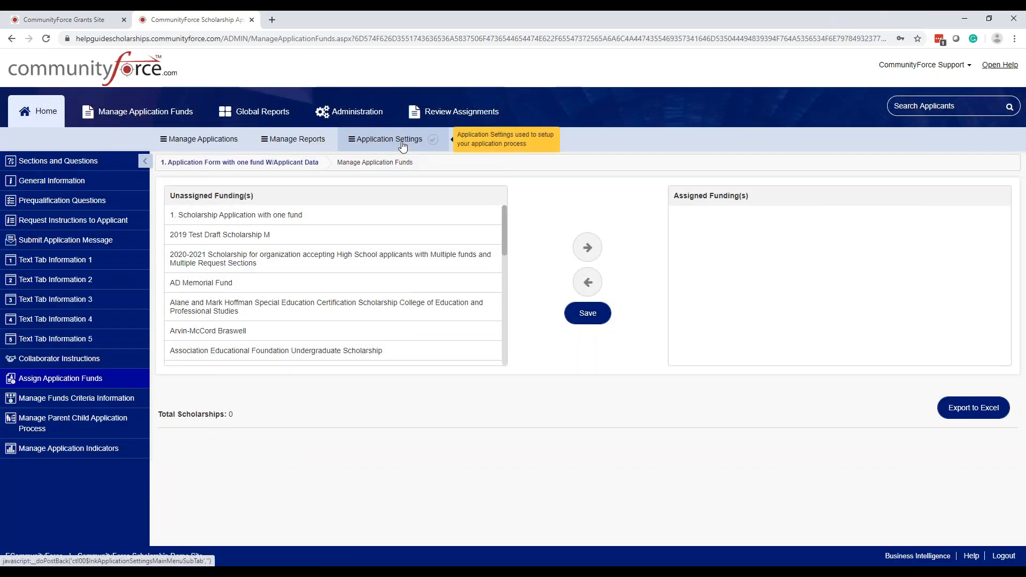
Visit Section Mapping and global fund assignment for the multiple-funds form, then Global Notification Center
{"action": "left_click", "coordinate": [349, 112]}
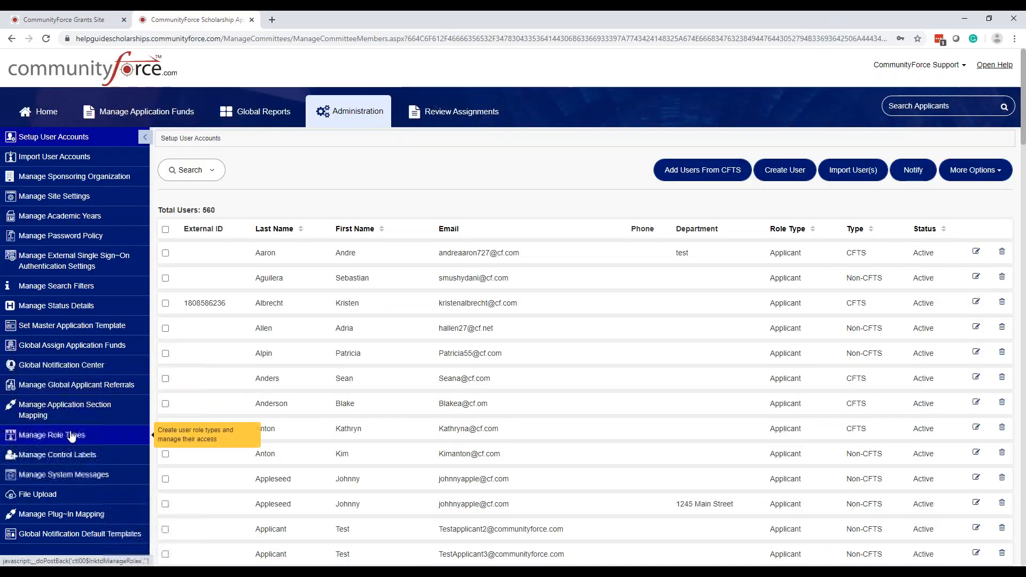
{"action": "left_click", "coordinate": [70, 409]}
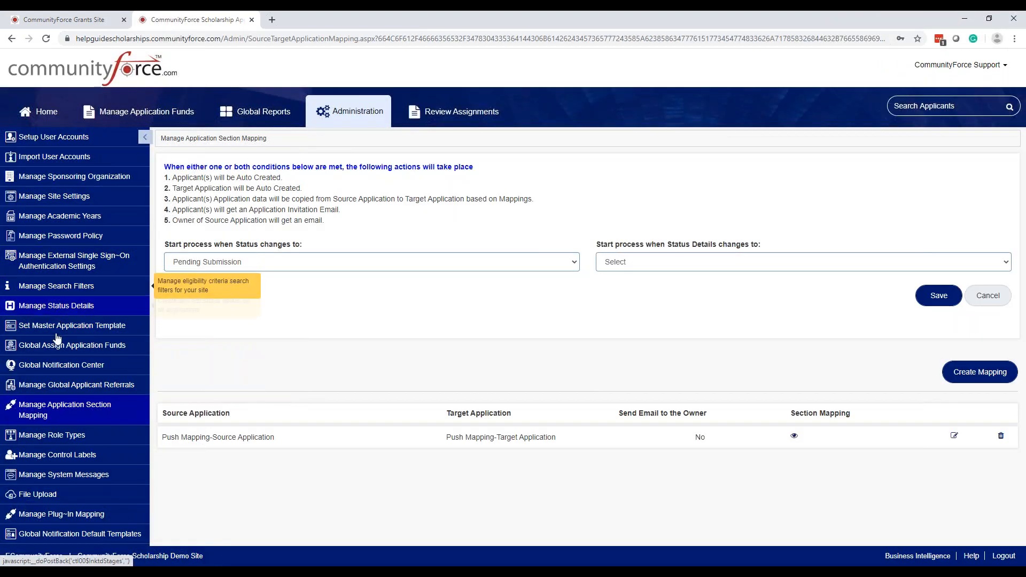
{"action": "left_click", "coordinate": [72, 345]}
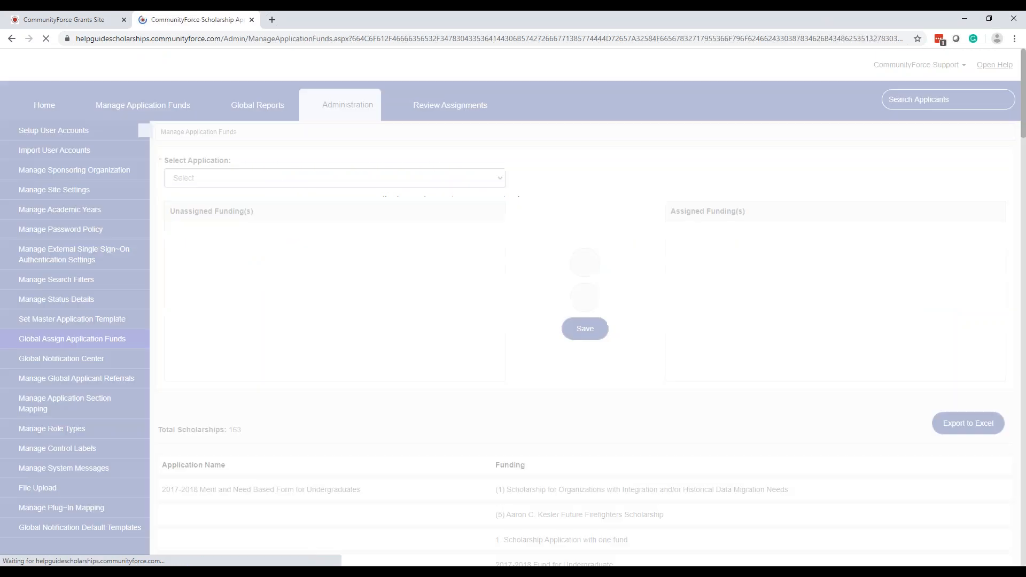
{"action": "left_click", "coordinate": [390, 187]}
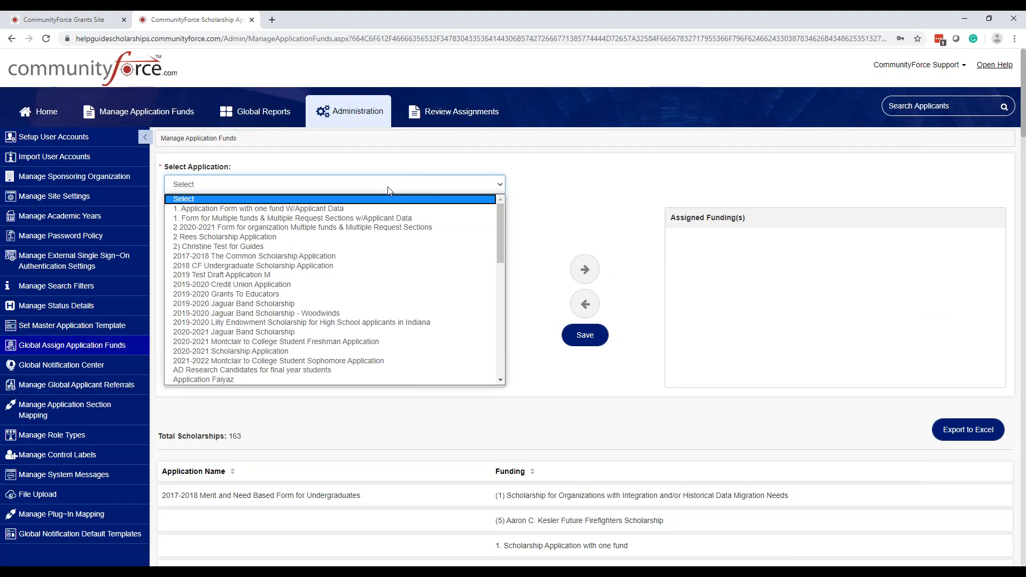
{"action": "left_click", "coordinate": [383, 219]}
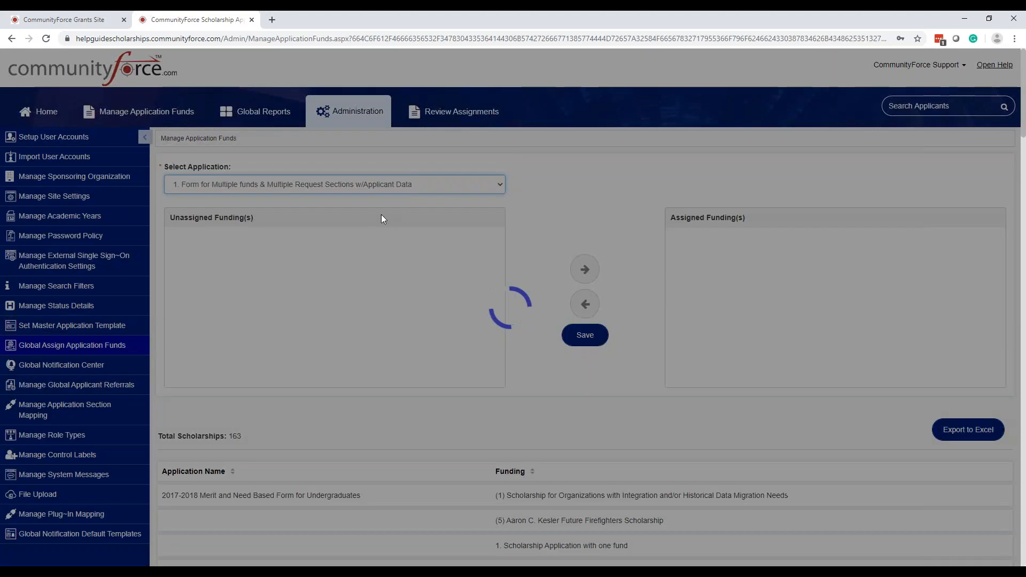
{"action": "left_click", "coordinate": [84, 368]}
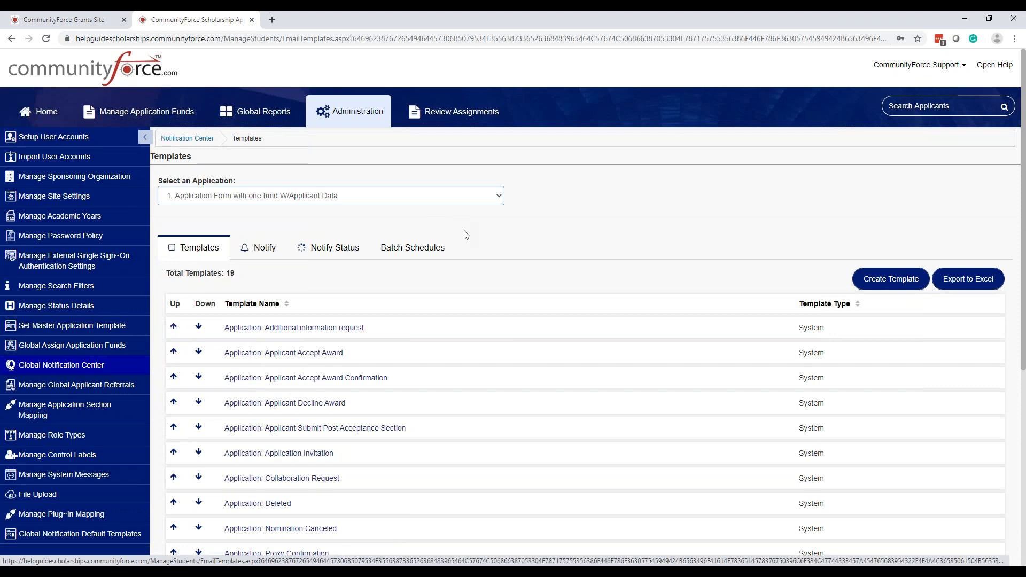
{"action": "scroll", "coordinate": [465, 232], "scroll_direction": "down", "scroll_amount": 2}
{"action": "scroll", "coordinate": [417, 187], "scroll_direction": "up", "scroll_amount": 3}
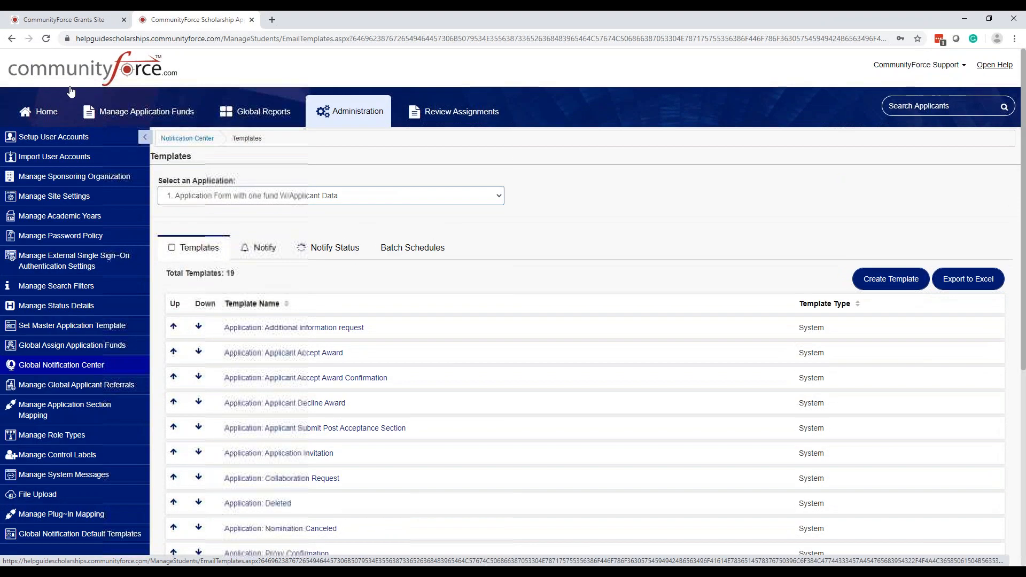
{"action": "left_click", "coordinate": [44, 118]}
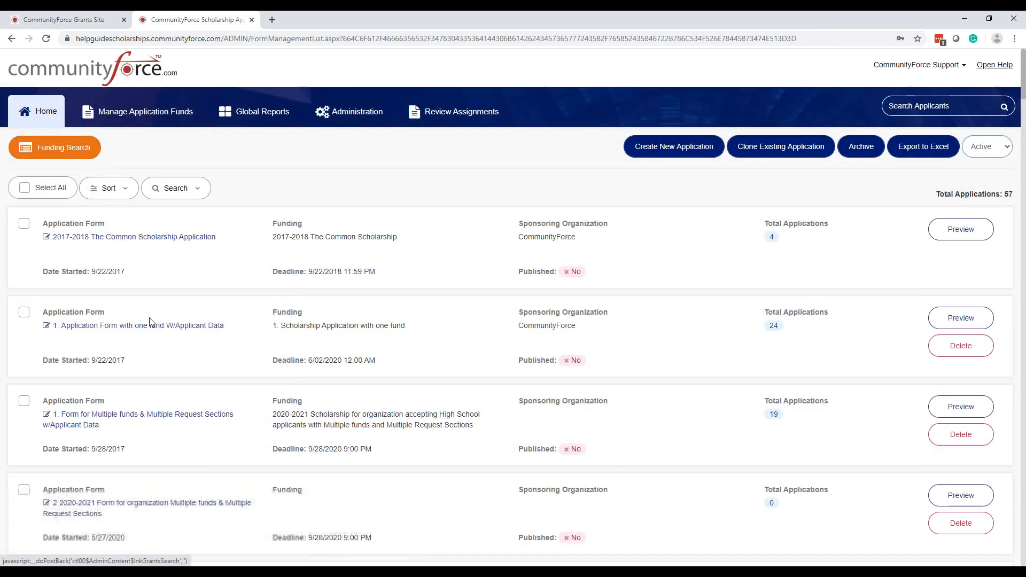
{"action": "left_click", "coordinate": [168, 327]}
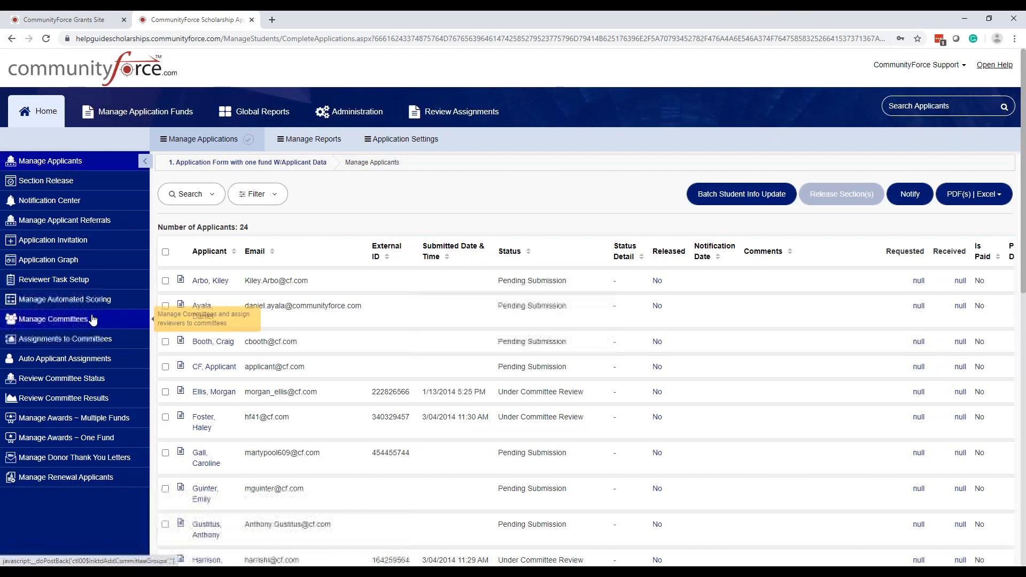
{"action": "left_click", "coordinate": [56, 202]}
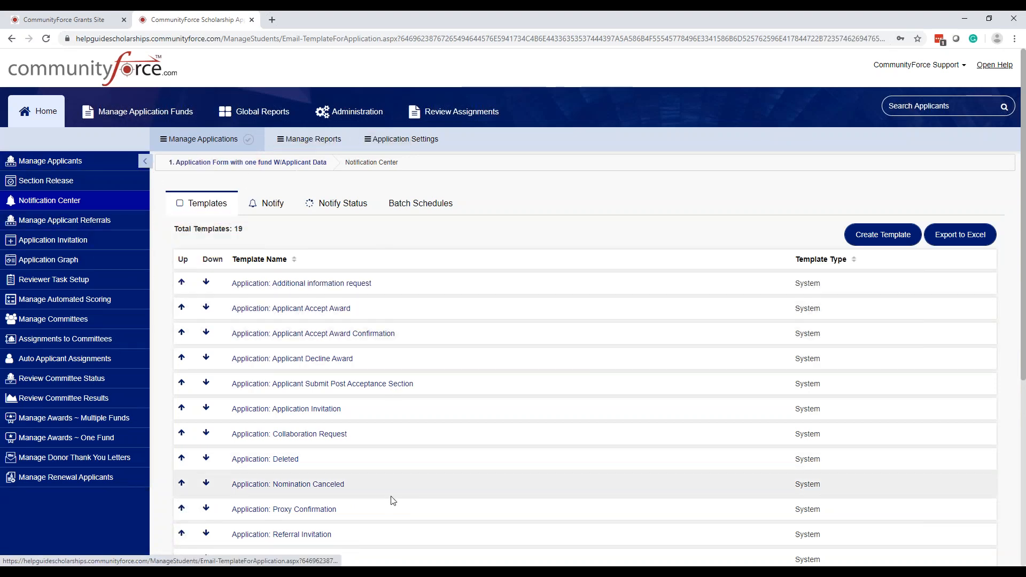
{"action": "scroll", "coordinate": [398, 499], "scroll_direction": "down", "scroll_amount": 2}
{"action": "scroll", "coordinate": [402, 497], "scroll_direction": "up", "scroll_amount": 2}
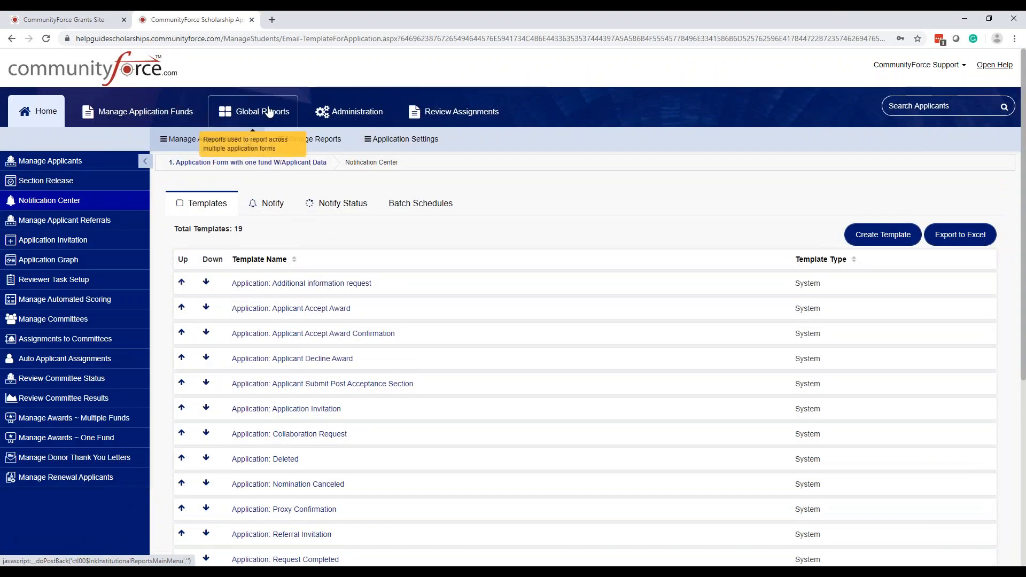
{"action": "left_click", "coordinate": [351, 112]}
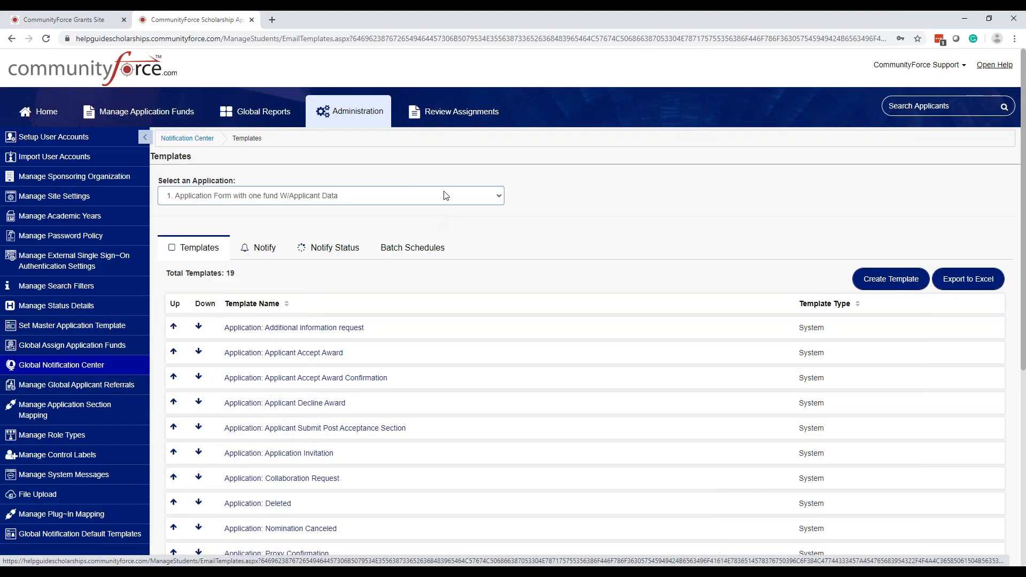
Browse templates for the multiple-funds form and Rees Scholarship, previewing the Applicant Accept Award email
{"action": "left_click", "coordinate": [442, 195]}
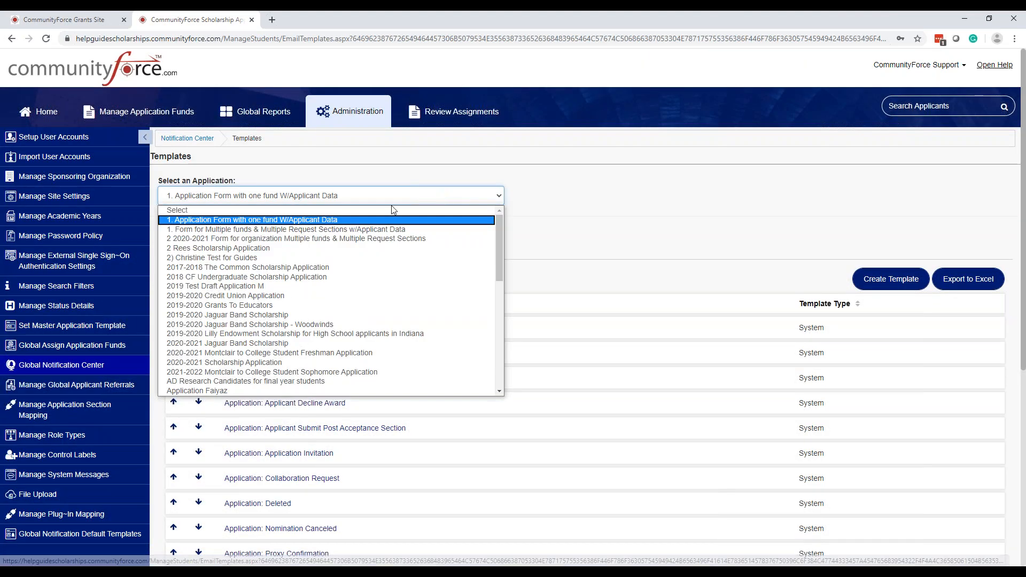
{"action": "left_click", "coordinate": [345, 229]}
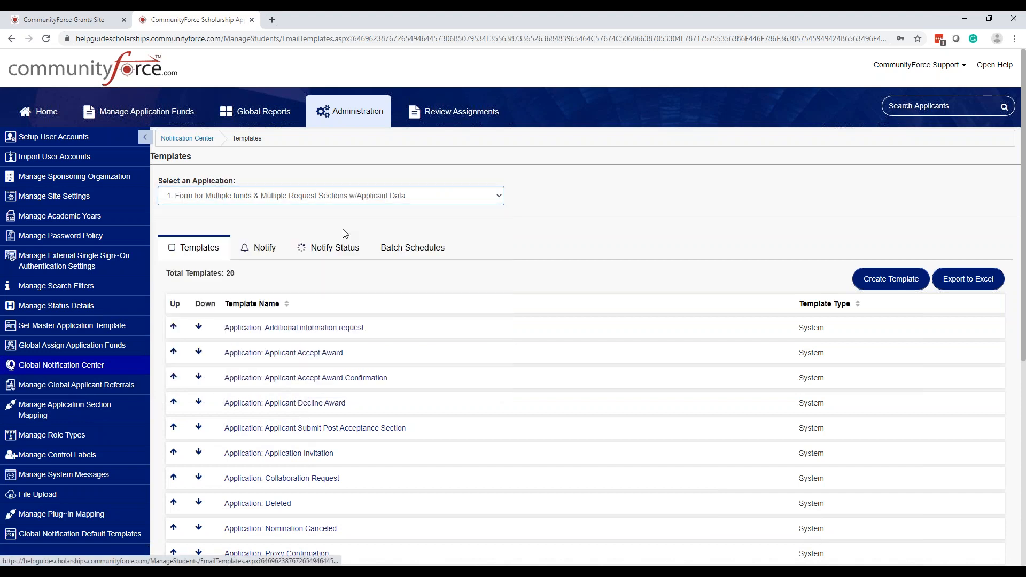
{"action": "left_click", "coordinate": [422, 201]}
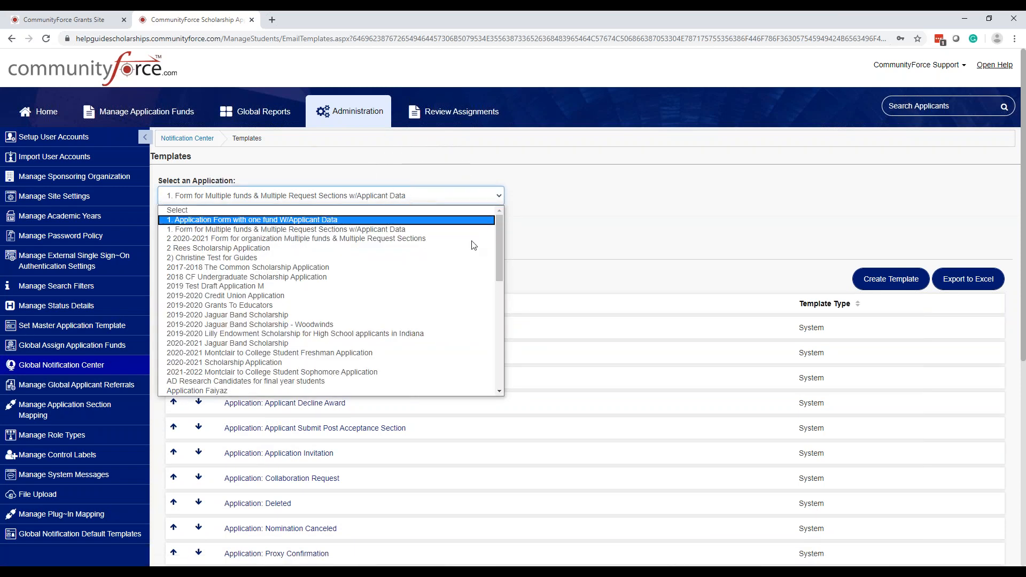
{"action": "left_click", "coordinate": [319, 230]}
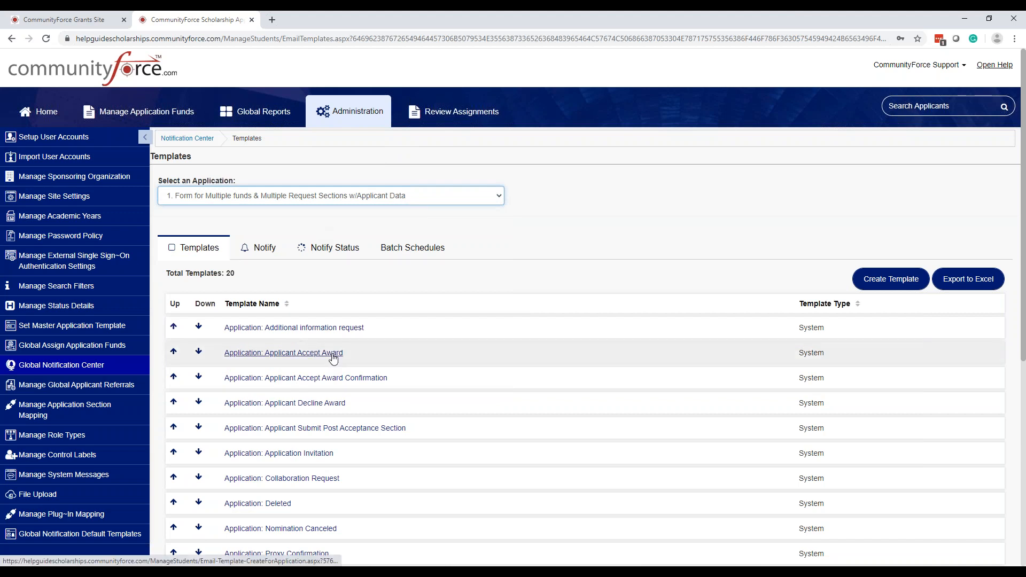
{"action": "left_click", "coordinate": [416, 202]}
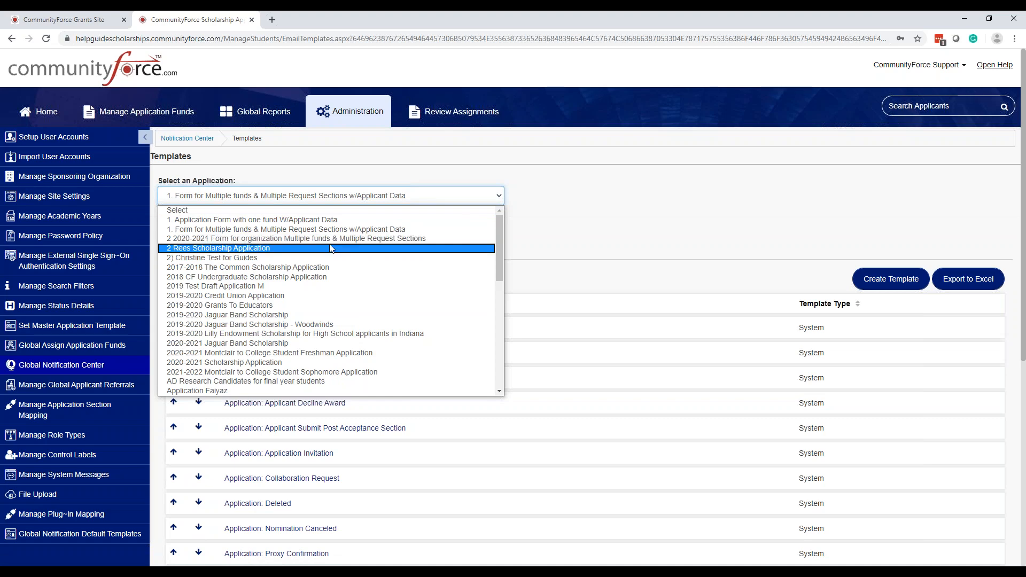
{"action": "left_click", "coordinate": [330, 249]}
{"action": "left_click", "coordinate": [295, 352]}
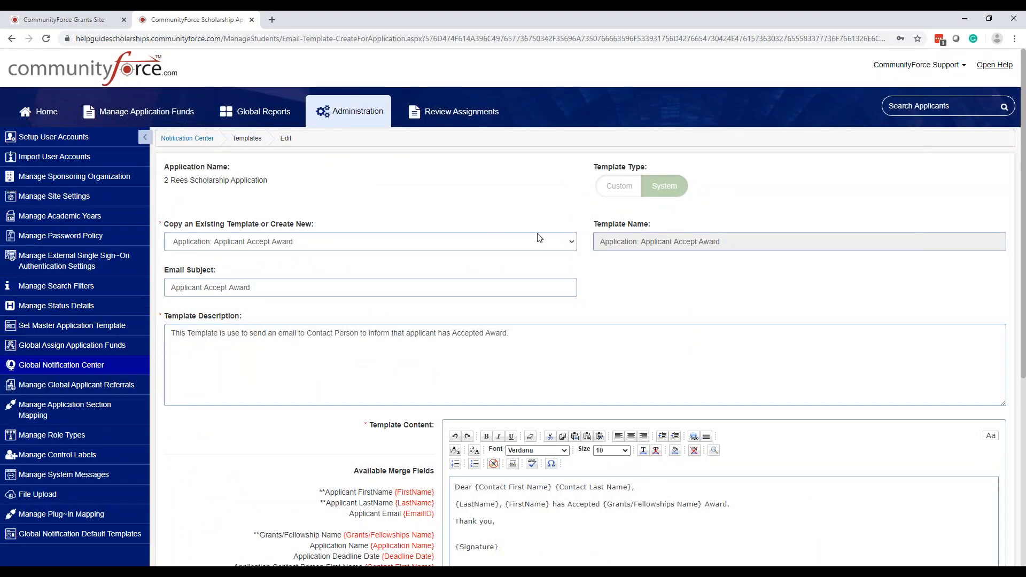
{"action": "left_click", "coordinate": [204, 138]}
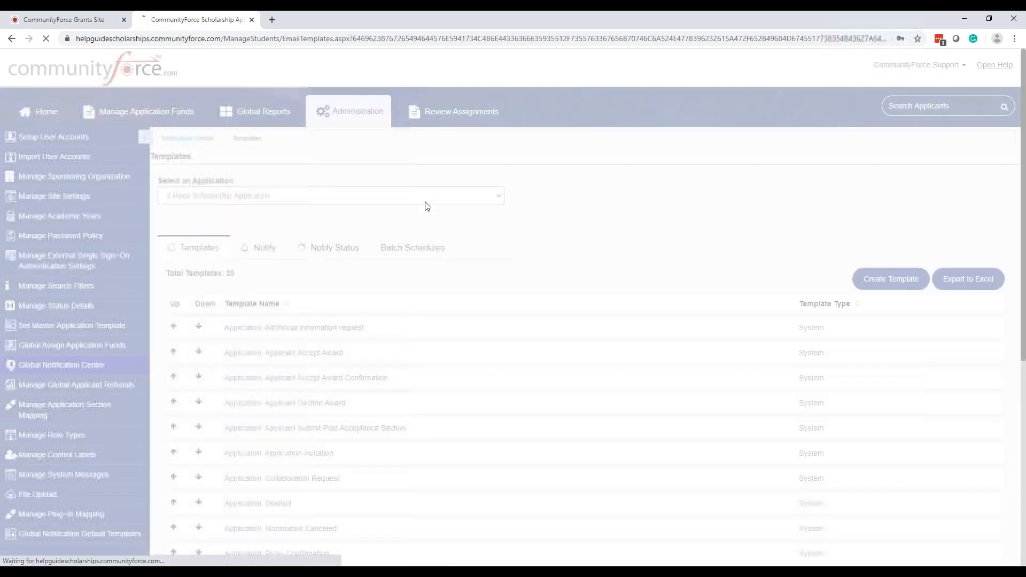
Set Select an Application back to 'Select' to list only the global password templates
{"action": "left_click", "coordinate": [426, 206]}
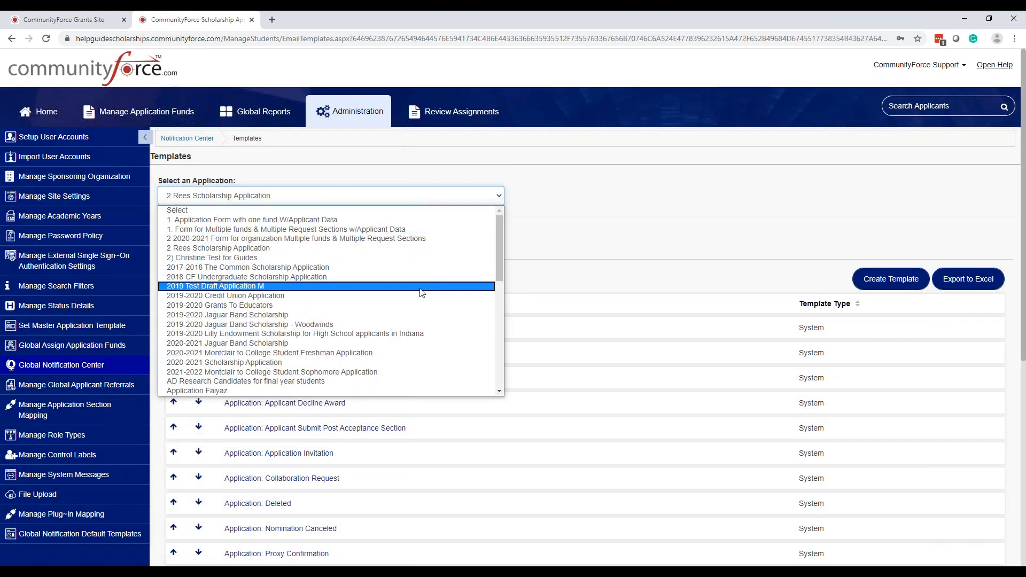
{"action": "left_click", "coordinate": [641, 225]}
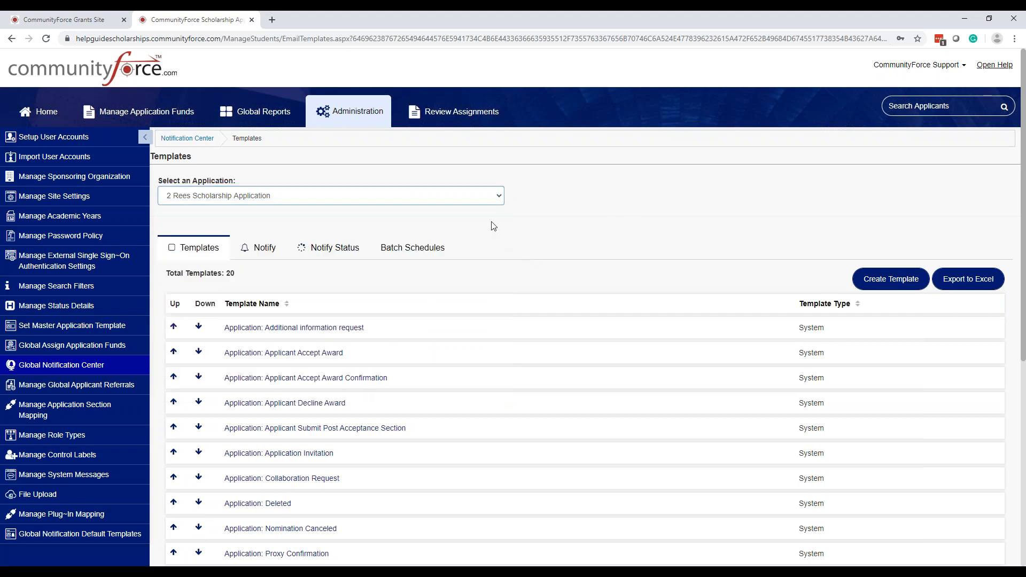
{"action": "left_click", "coordinate": [500, 197]}
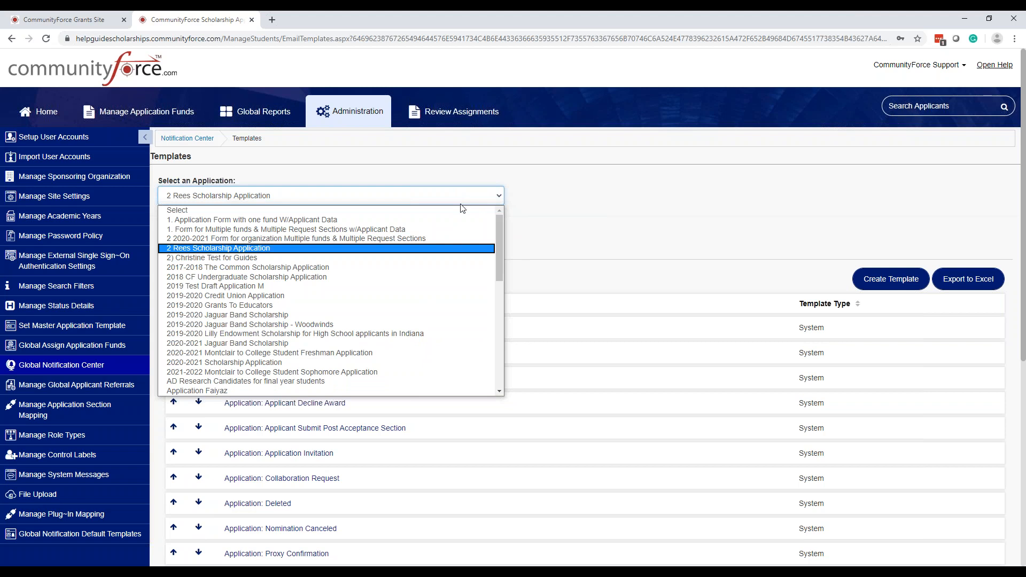
{"action": "left_click", "coordinate": [462, 211]}
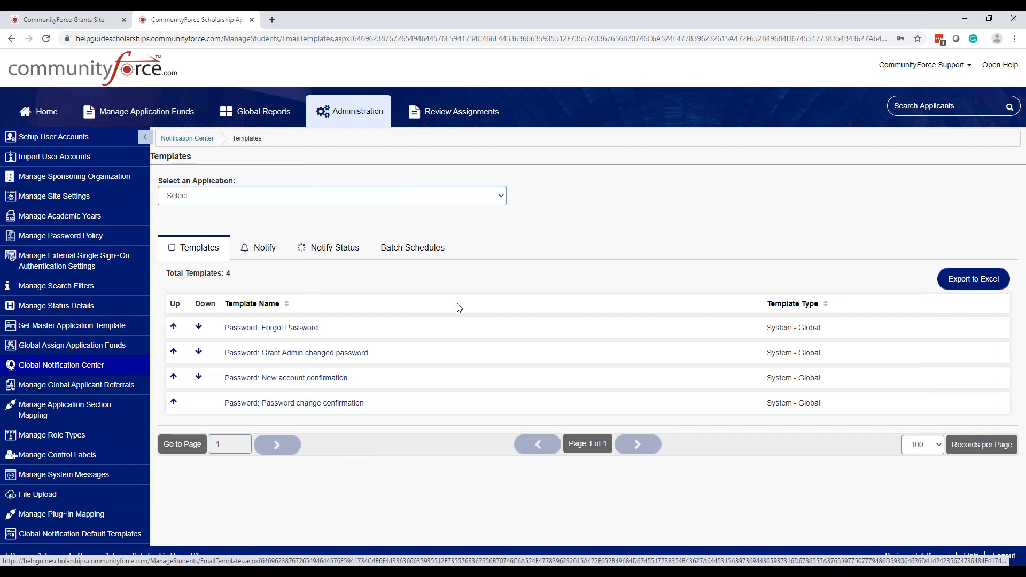
{"action": "left_click", "coordinate": [294, 335]}
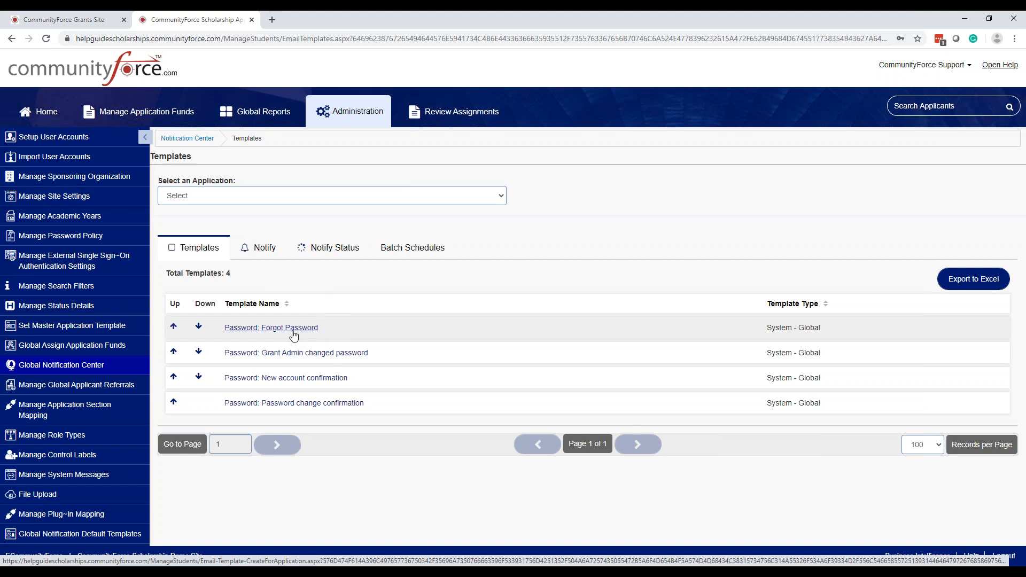
{"action": "left_click", "coordinate": [292, 332]}
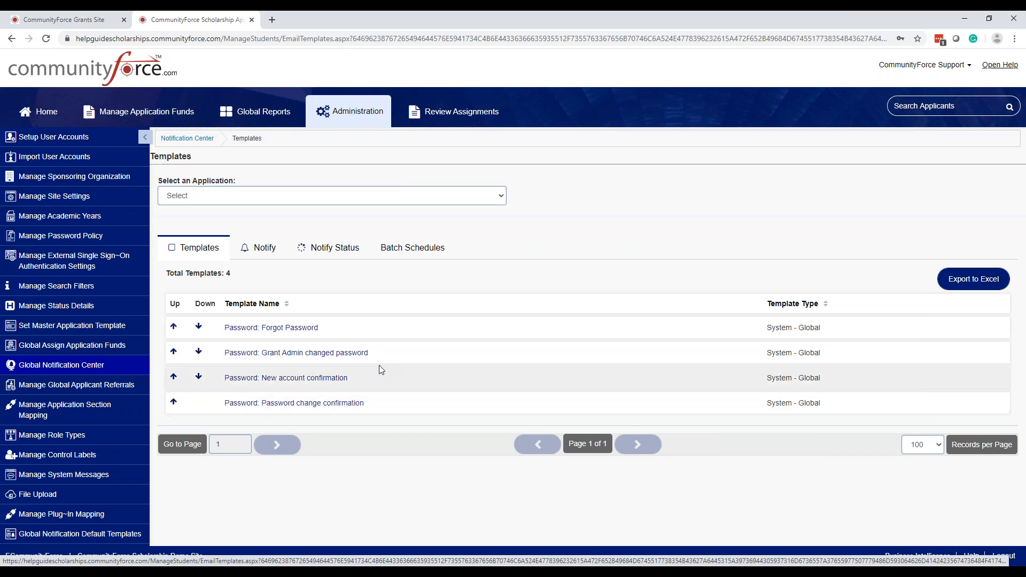
{"action": "left_click", "coordinate": [815, 342]}
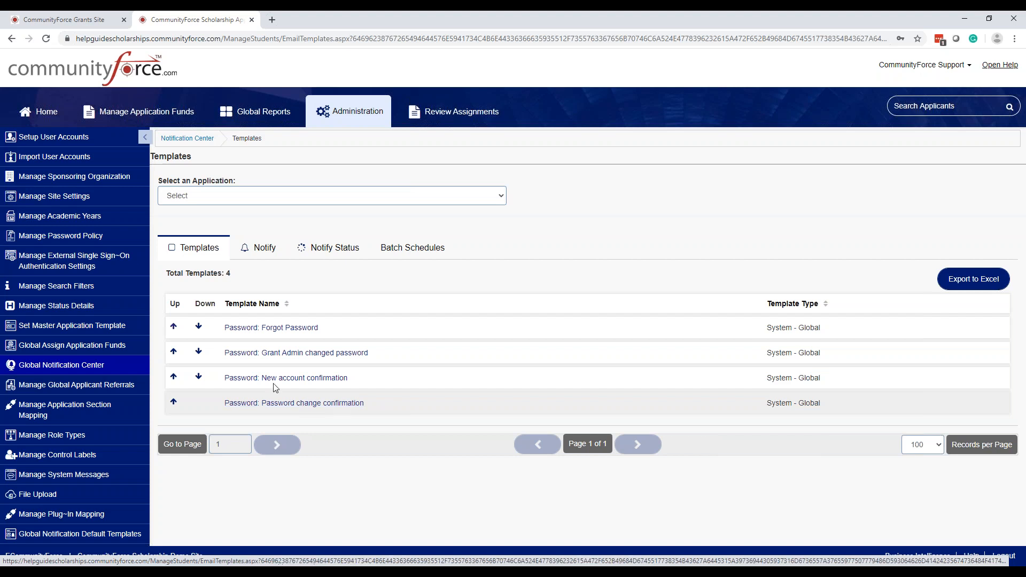
Open the global referrals page, then return Home and open the multiple funds and request sections form
{"action": "left_click", "coordinate": [107, 391]}
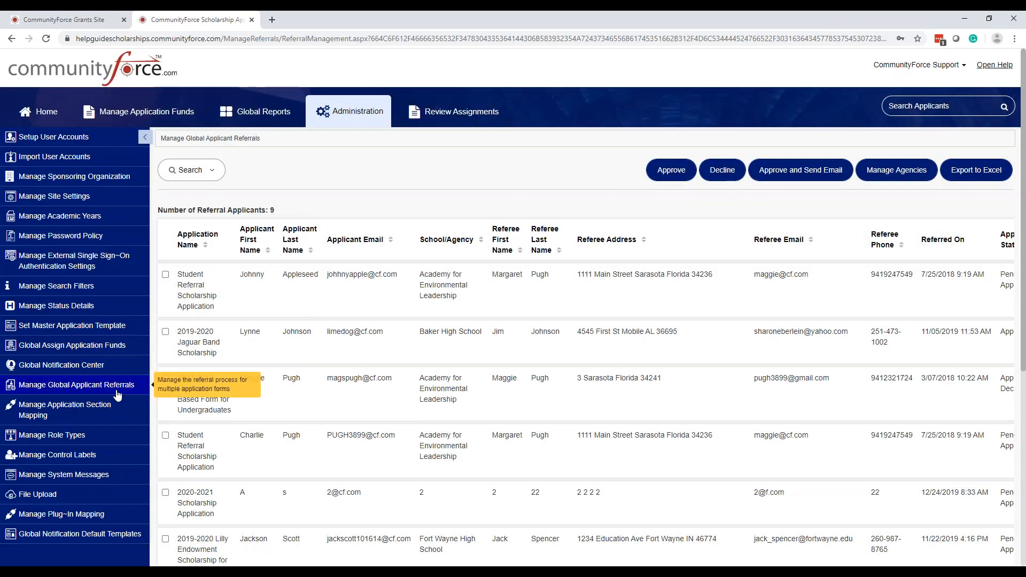
{"action": "left_click", "coordinate": [37, 119]}
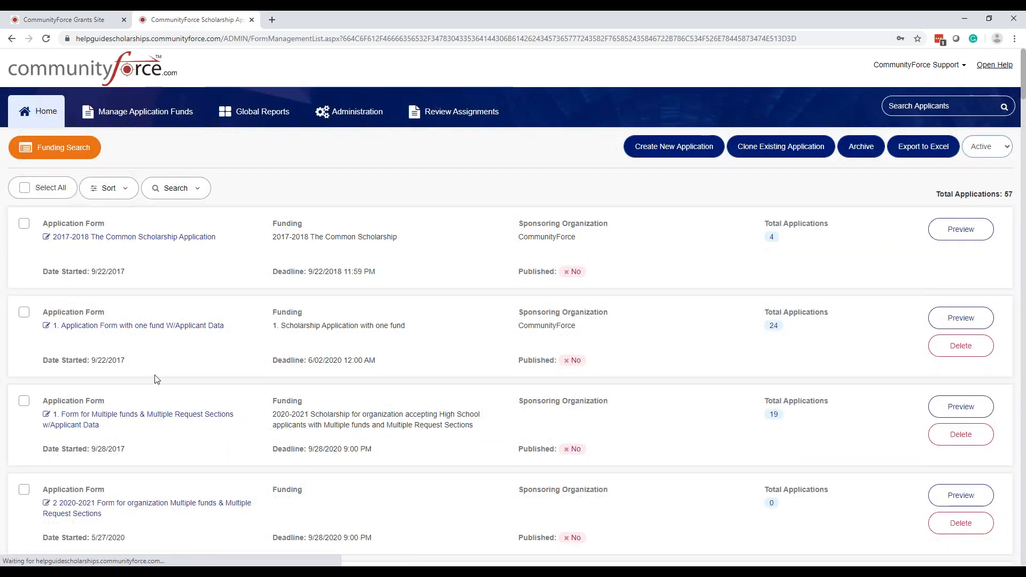
{"action": "scroll", "coordinate": [171, 387], "scroll_direction": "down", "scroll_amount": 2}
{"action": "scroll", "coordinate": [174, 390], "scroll_direction": "down", "scroll_amount": 1}
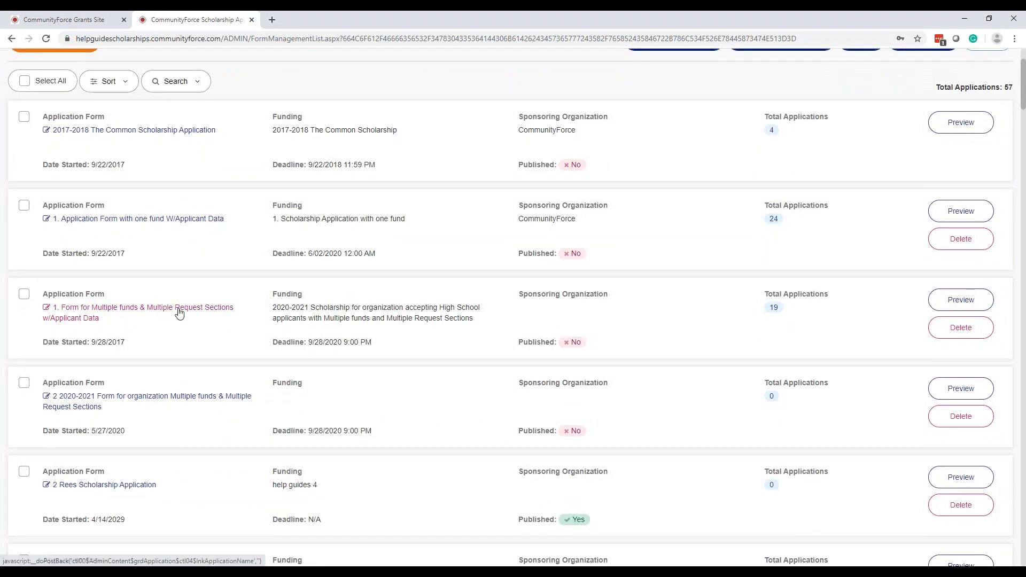
{"action": "left_click", "coordinate": [178, 309]}
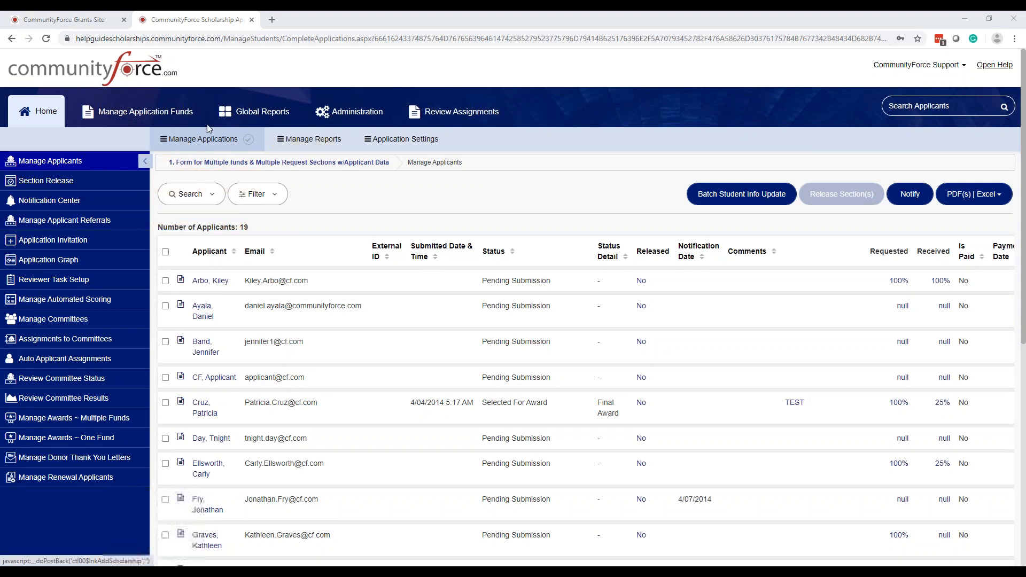
Return to Administration and open Manage Global Applicant Referrals, listing all 9 referred applicants
{"action": "left_click", "coordinate": [357, 114]}
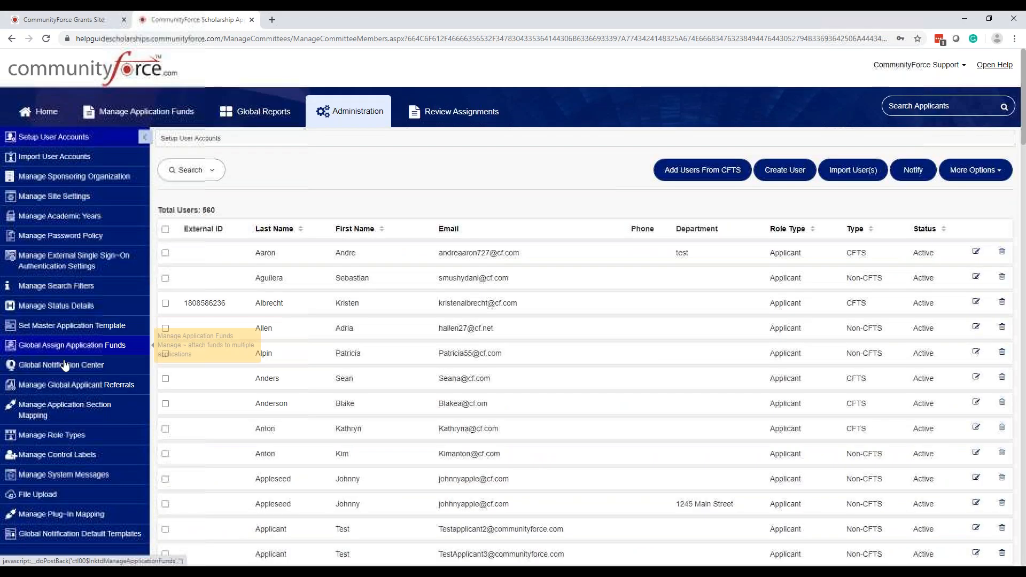
{"action": "scroll", "coordinate": [88, 353], "scroll_direction": "down", "scroll_amount": 1}
{"action": "left_click", "coordinate": [99, 331]}
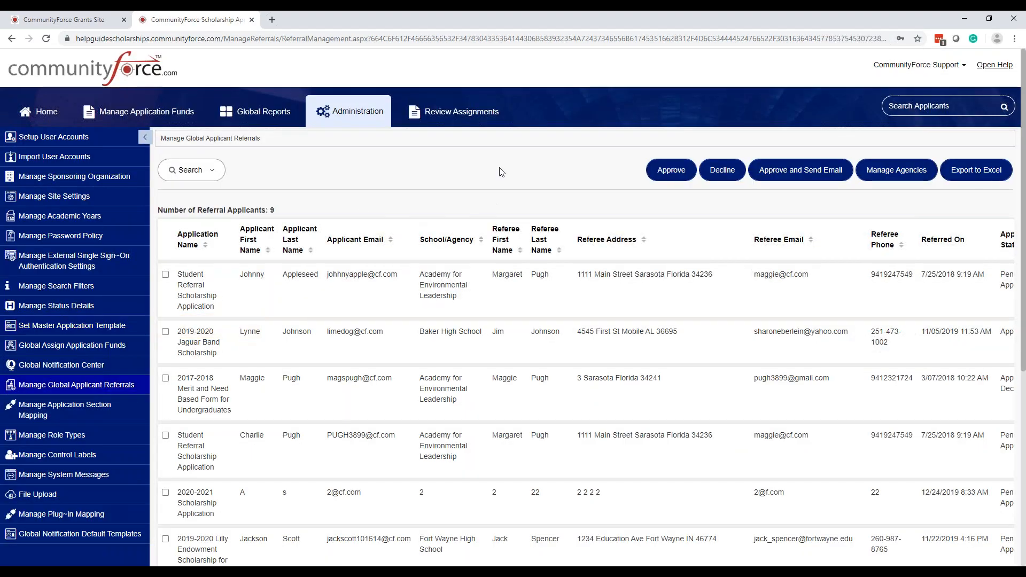
{"action": "scroll", "coordinate": [293, 233], "scroll_direction": "down", "scroll_amount": 1}
{"action": "left_click", "coordinate": [110, 333]}
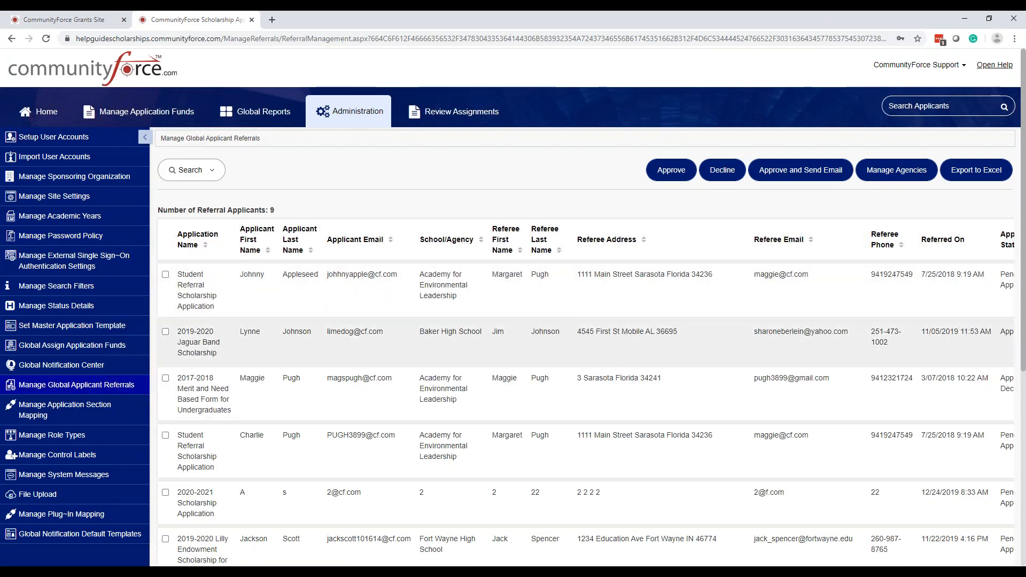
{"action": "scroll", "coordinate": [195, 525], "scroll_direction": "down", "scroll_amount": 1}
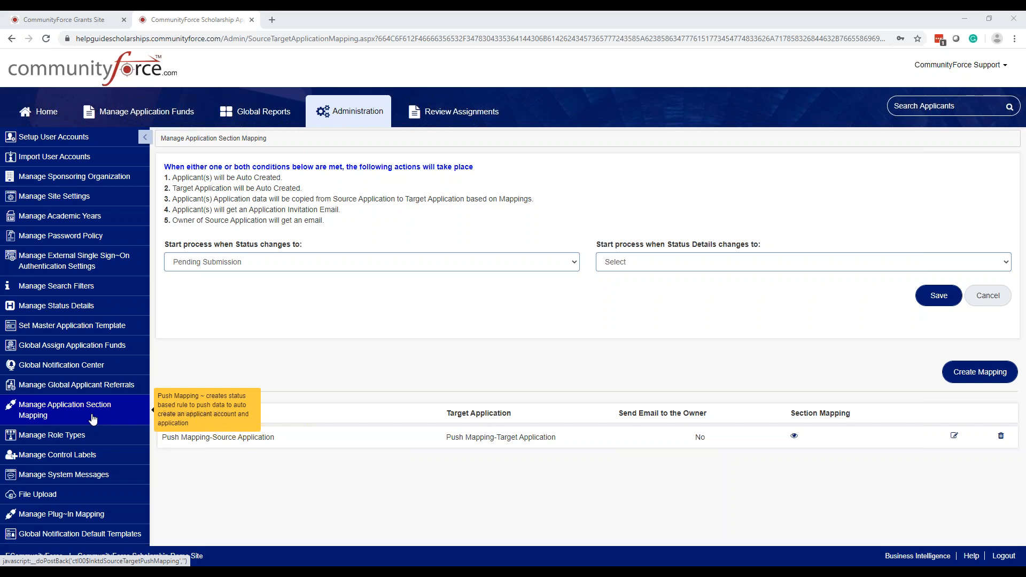
Open Manage Application Section Mapping to see its Pending Submission push mapping rule
{"action": "left_click", "coordinate": [102, 412]}
{"action": "left_click", "coordinate": [101, 413]}
{"action": "left_click", "coordinate": [101, 414]}
Visit Manage Role Types, then open Manage Control Labels with each control's help text and icon
{"action": "left_click", "coordinate": [78, 439]}
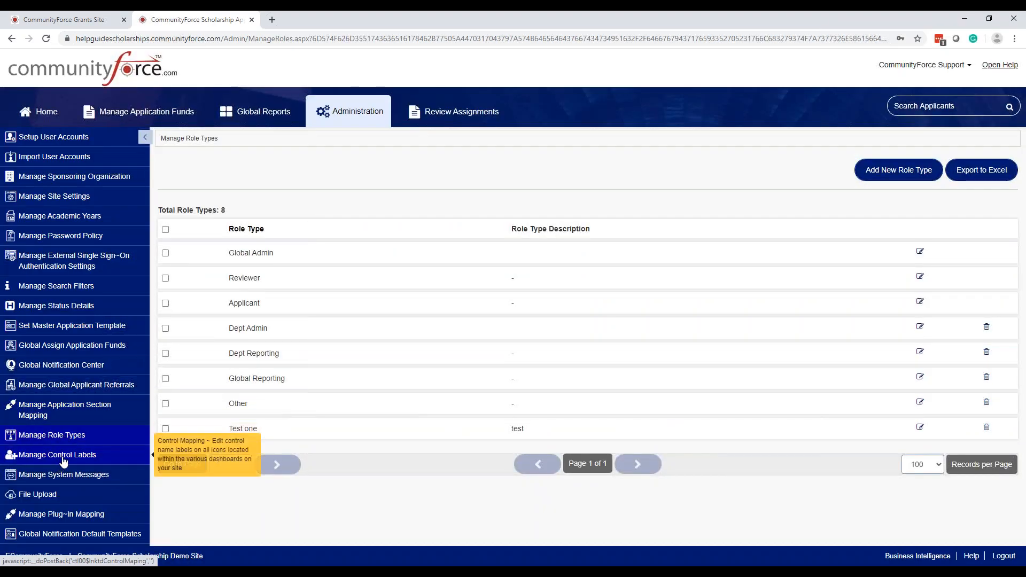
{"action": "left_click", "coordinate": [74, 435]}
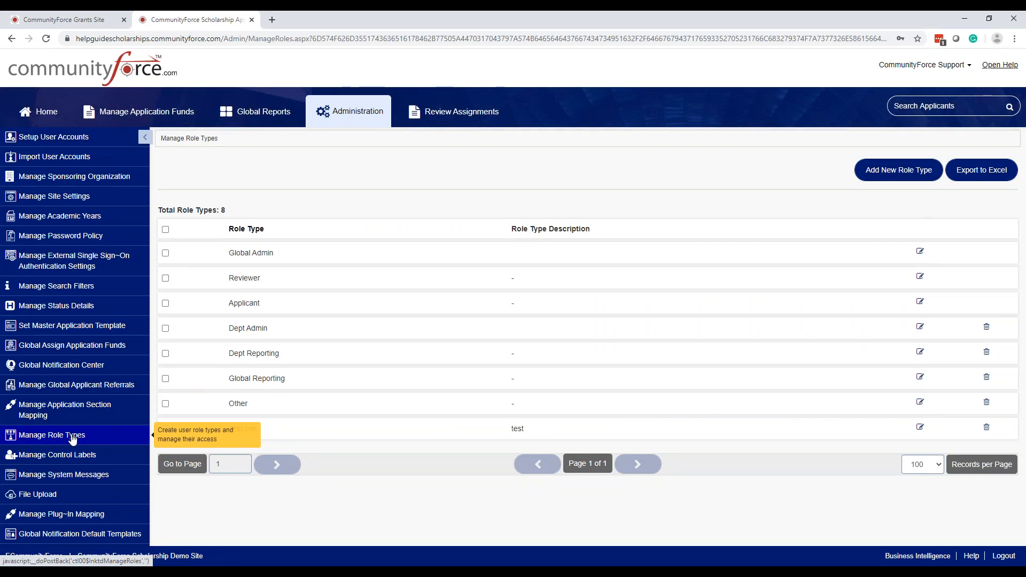
{"action": "key", "text": "ctrl"}
{"action": "key", "text": "ctrl"}
{"action": "key", "text": "ctrl"}
{"action": "key", "text": "ctrl"}
{"action": "key", "text": "ctrl"}
{"action": "left_click", "coordinate": [61, 456]}
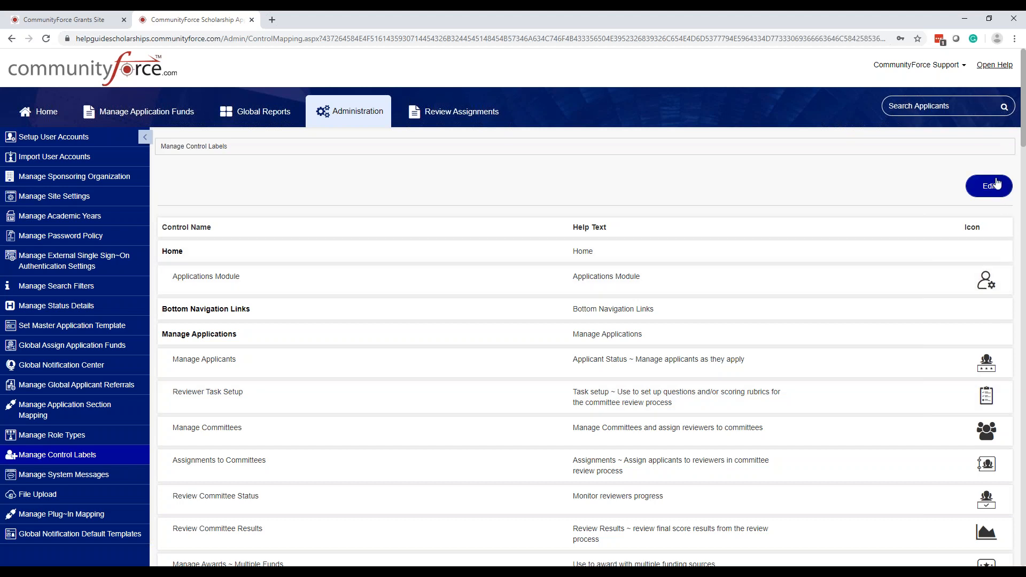
{"action": "left_click", "coordinate": [992, 190]}
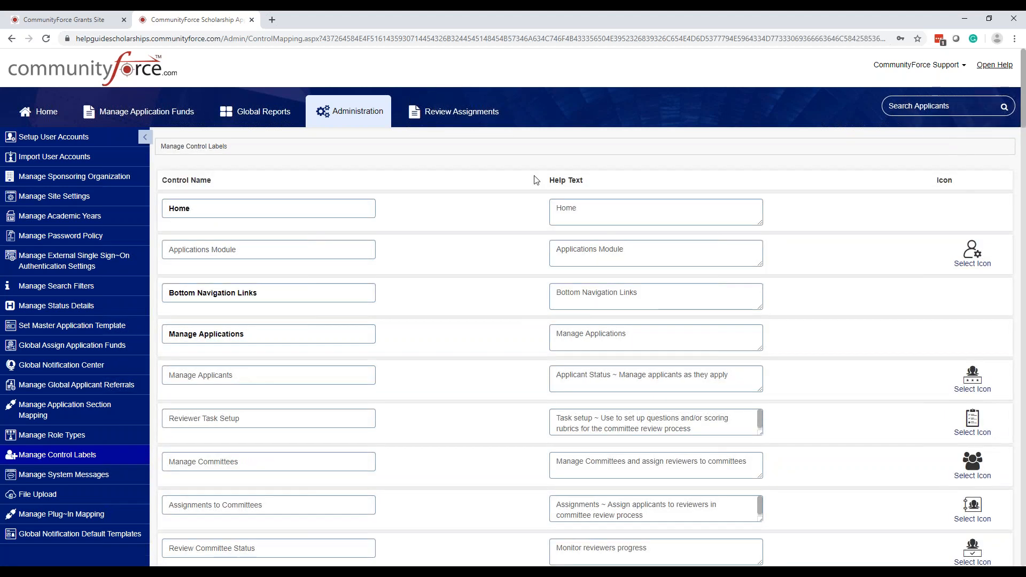
{"action": "left_click", "coordinate": [257, 250]}
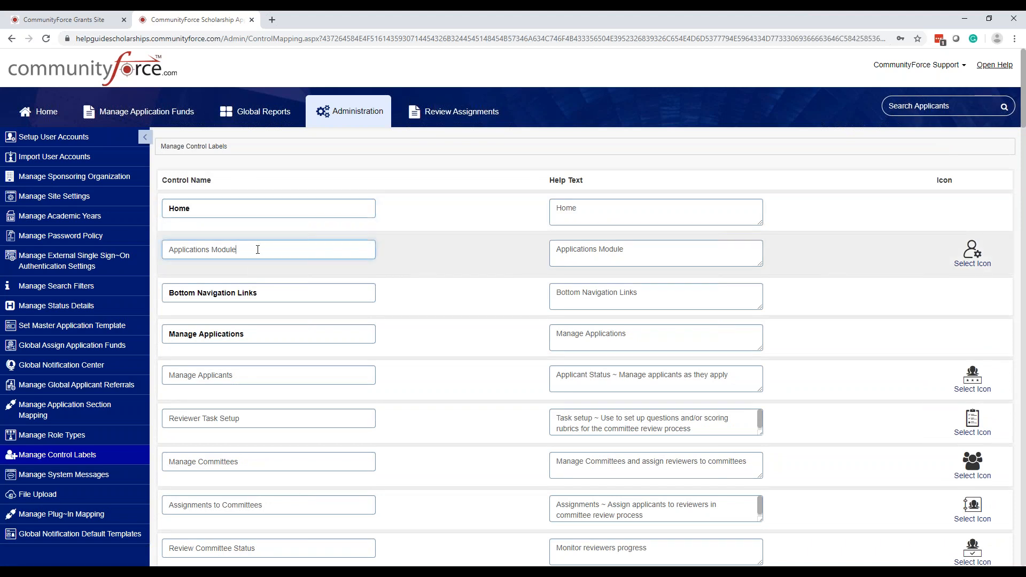
{"action": "left_click_drag", "start_coordinate": [233, 252], "coordinate": [210, 253]}
{"action": "key", "text": "BackSpace"}
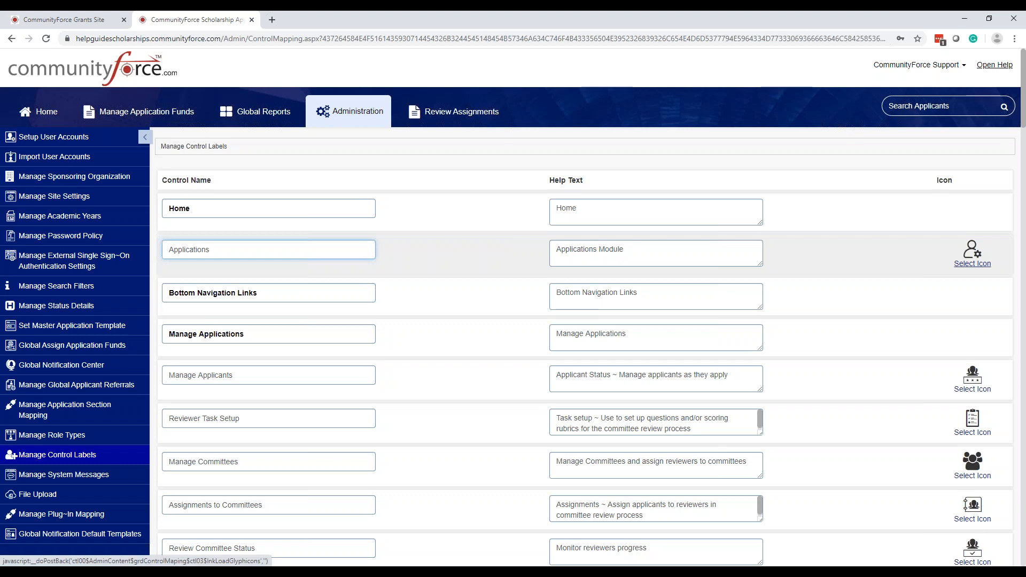
{"action": "scroll", "coordinate": [915, 316], "scroll_direction": "down", "scroll_amount": 10}
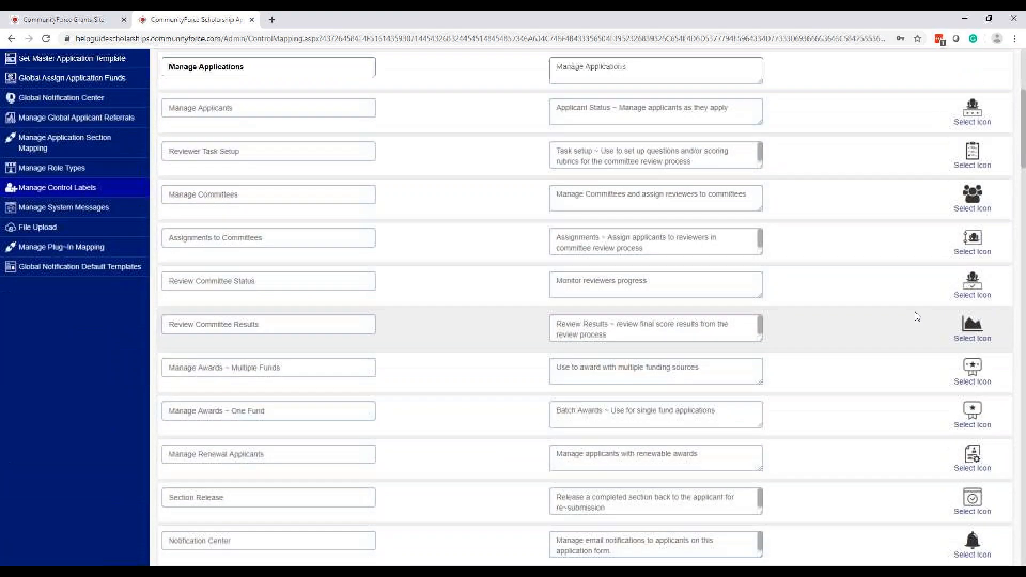
{"action": "scroll", "coordinate": [914, 311], "scroll_direction": "down", "scroll_amount": 15}
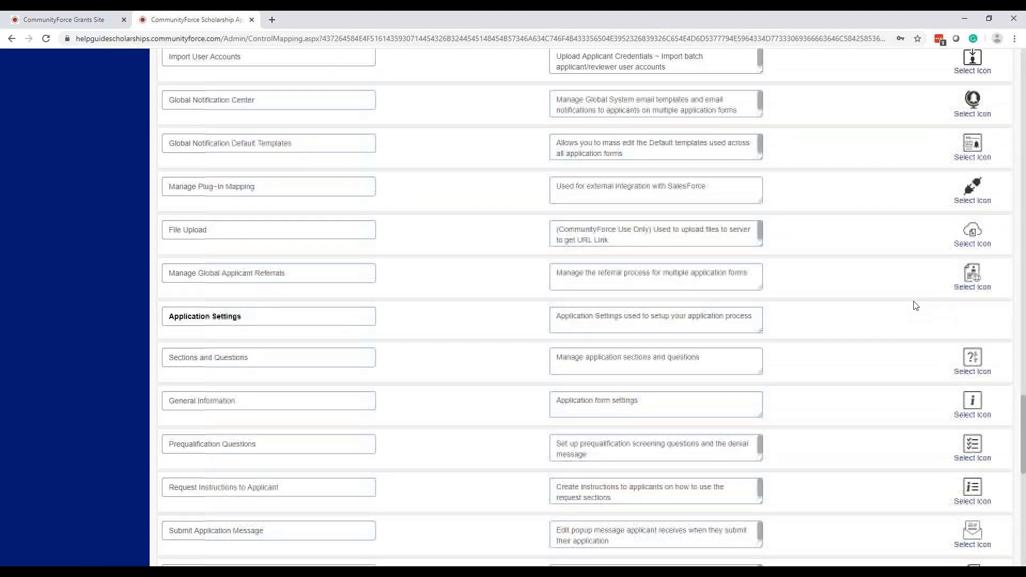
{"action": "scroll", "coordinate": [911, 300], "scroll_direction": "down", "scroll_amount": 2}
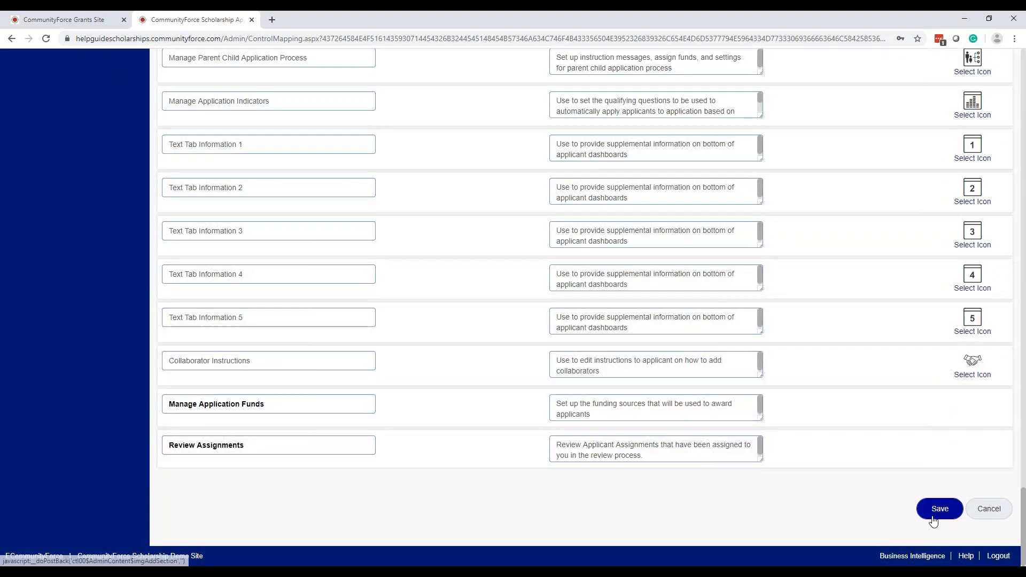
{"action": "left_click", "coordinate": [989, 508]}
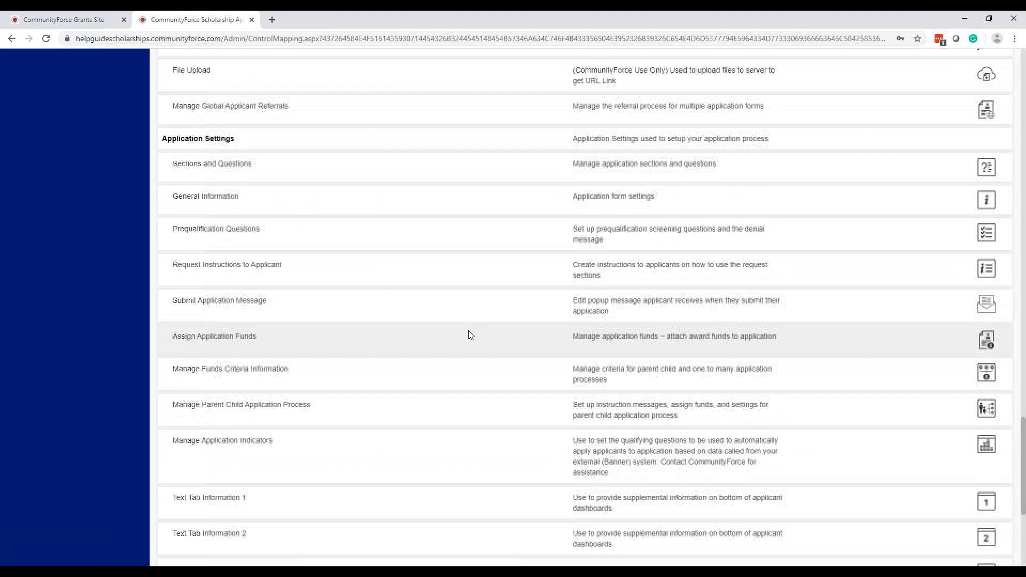
{"action": "scroll", "coordinate": [469, 335], "scroll_direction": "up", "scroll_amount": 20}
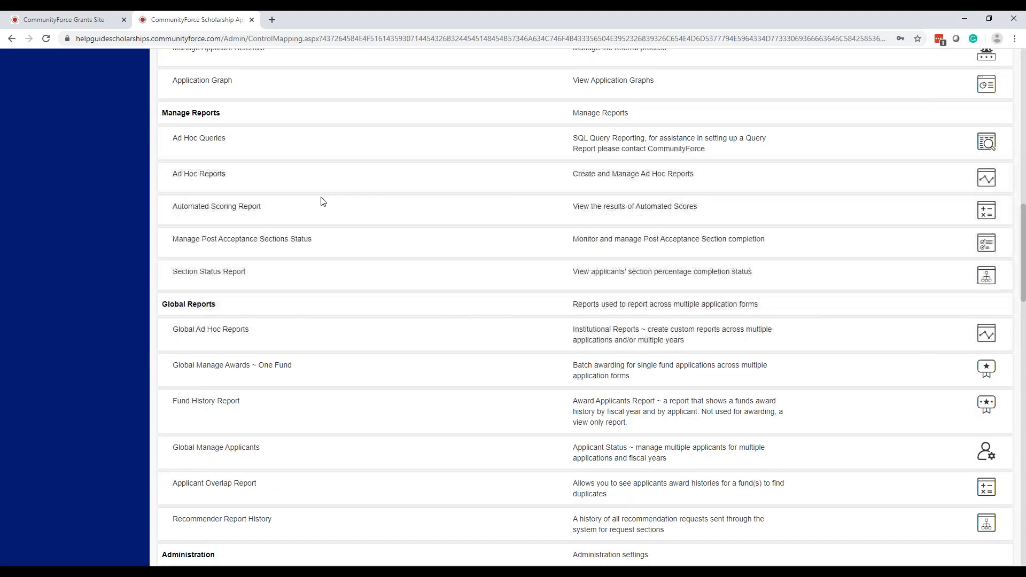
{"action": "scroll", "coordinate": [322, 201], "scroll_direction": "up", "scroll_amount": 15}
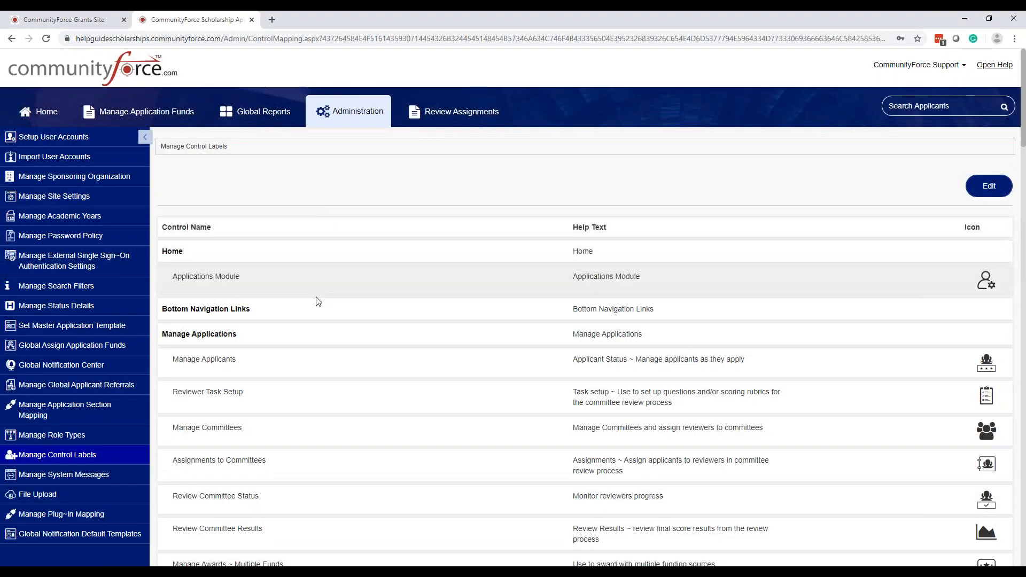
Open Manage System Messages and scroll through the 274 message codes and descriptions
{"action": "left_click", "coordinate": [89, 476]}
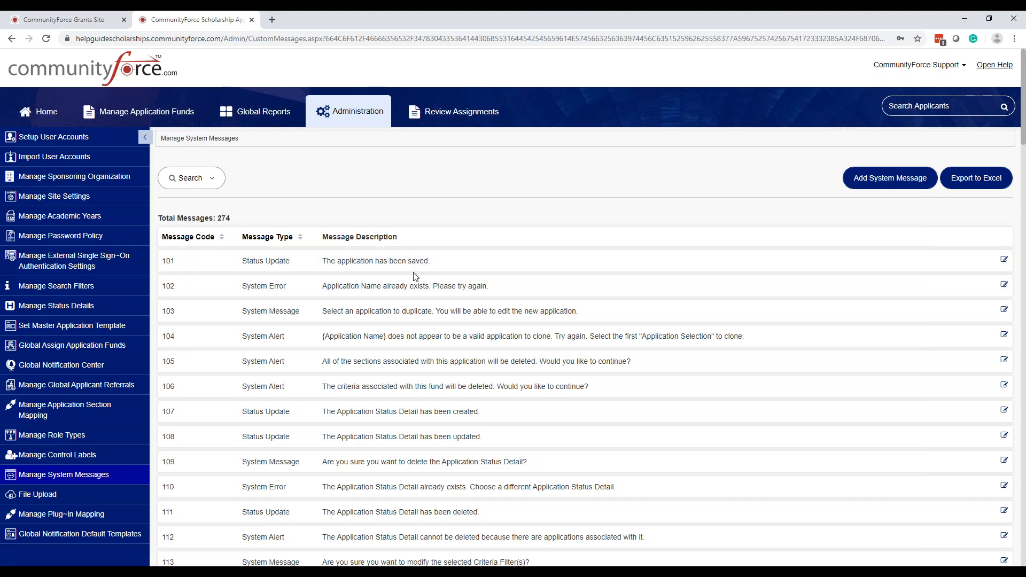
{"action": "scroll", "coordinate": [374, 267], "scroll_direction": "down", "scroll_amount": 4}
{"action": "scroll", "coordinate": [415, 278], "scroll_direction": "down", "scroll_amount": 3}
{"action": "scroll", "coordinate": [481, 277], "scroll_direction": "up", "scroll_amount": 8}
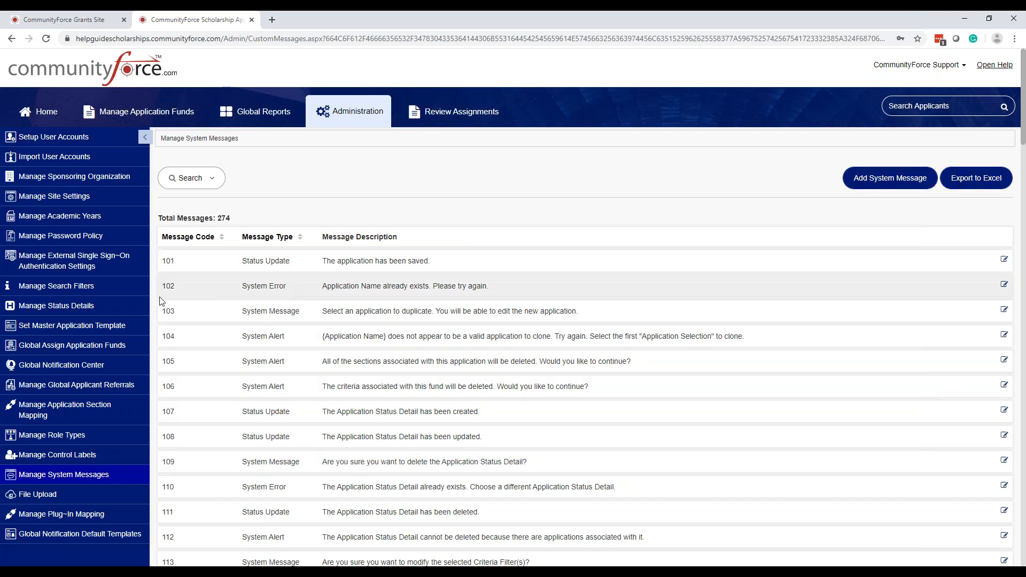
Search the system messages for Message Code 102
{"action": "left_click", "coordinate": [198, 182]}
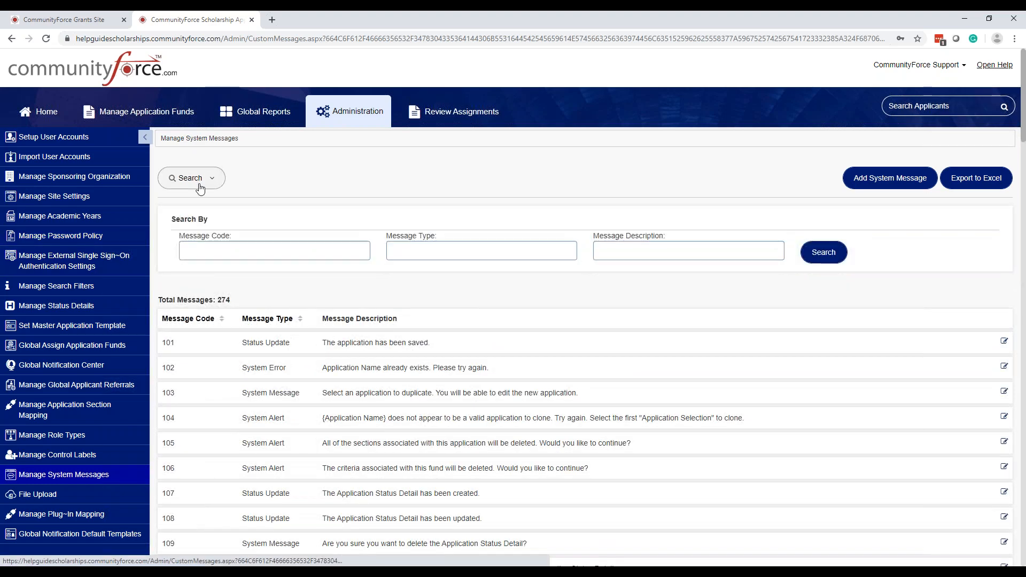
{"action": "left_click", "coordinate": [193, 249]}
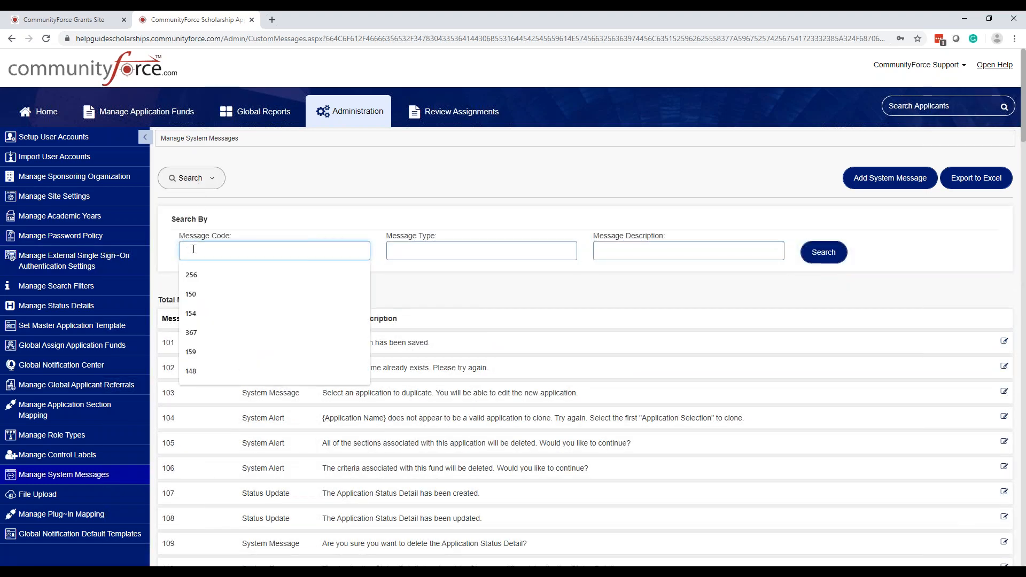
{"action": "type", "text": "102"}
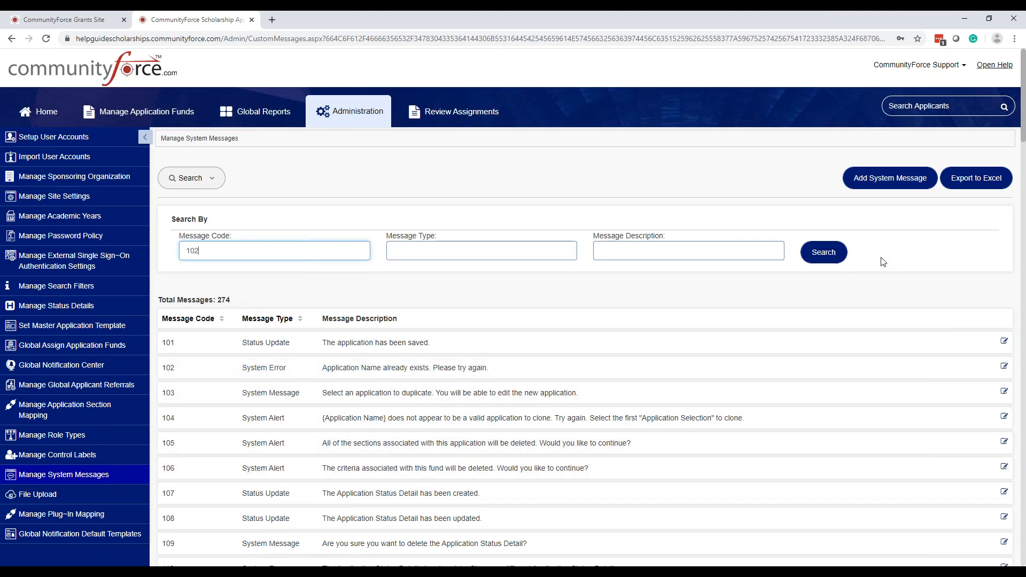
{"action": "left_click", "coordinate": [830, 258]}
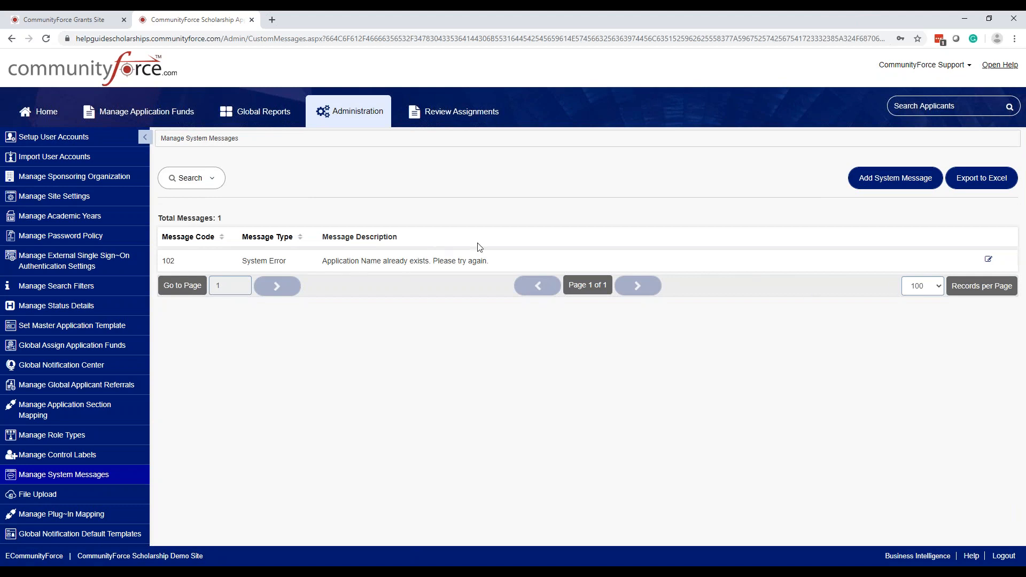
Open message 102 for editing, inspect its type and description, and cancel without saving
{"action": "left_click", "coordinate": [988, 261]}
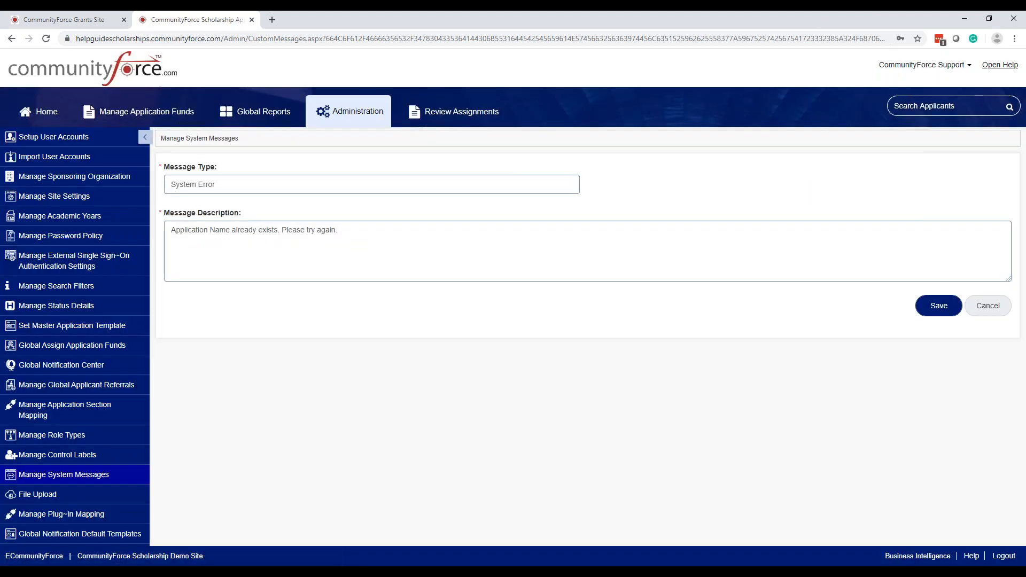
{"action": "left_click", "coordinate": [233, 183]}
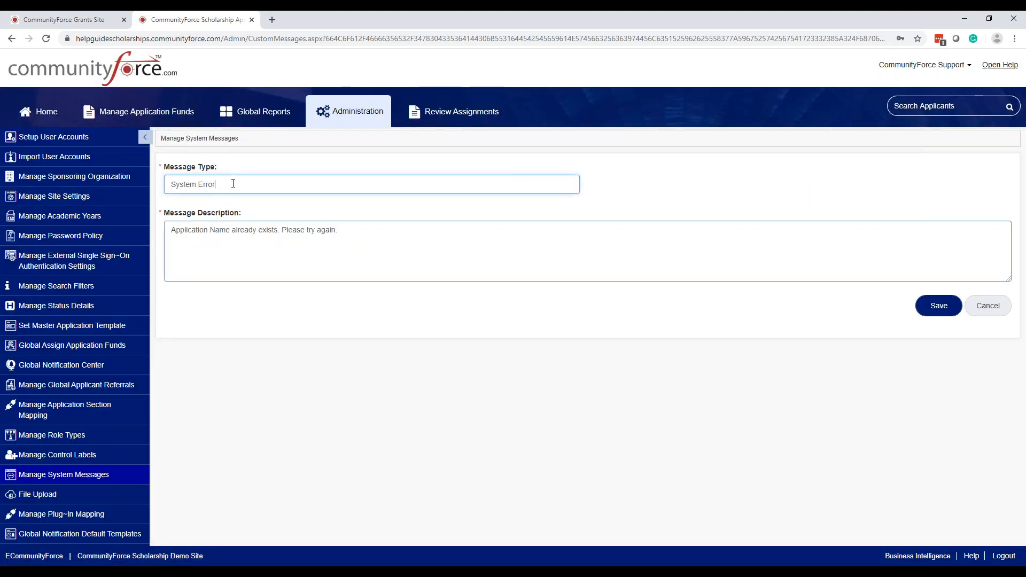
{"action": "left_click", "coordinate": [354, 241]}
{"action": "left_click_drag", "start_coordinate": [337, 229], "coordinate": [160, 231]}
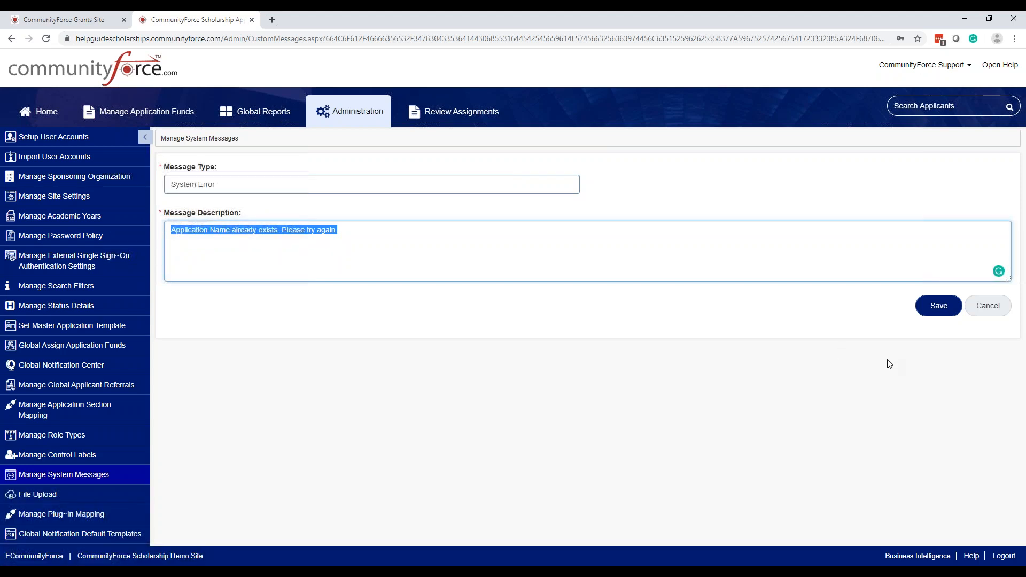
{"action": "left_click", "coordinate": [346, 233]}
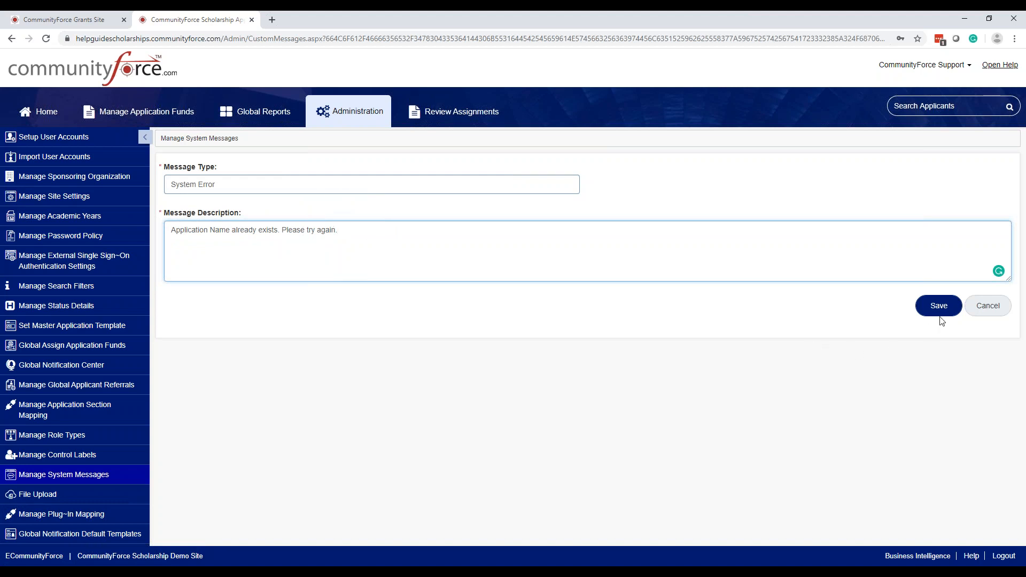
{"action": "left_click", "coordinate": [984, 305]}
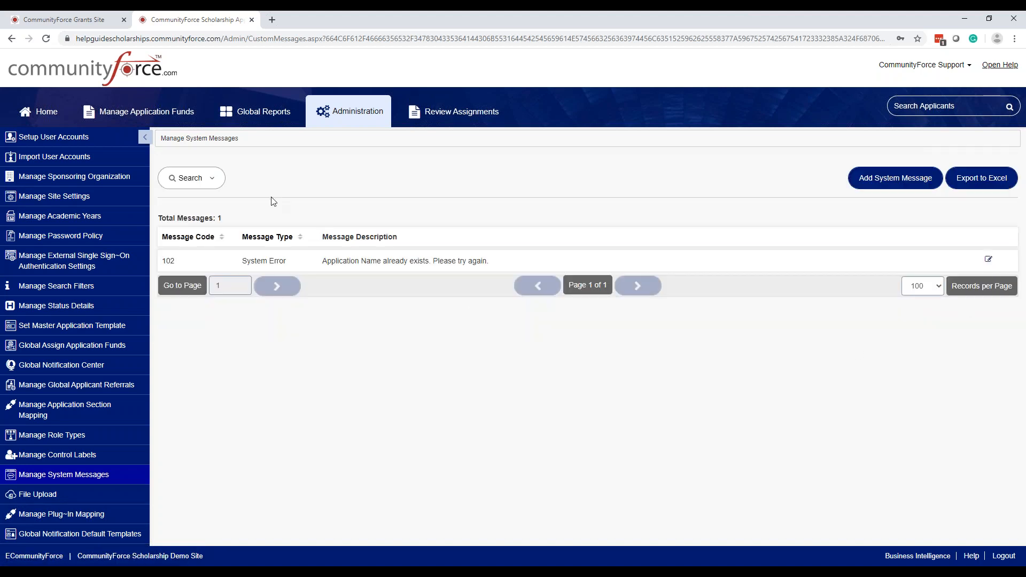
Reopen the search fields and clear the code filter to list all 274 messages
{"action": "left_click", "coordinate": [212, 179]}
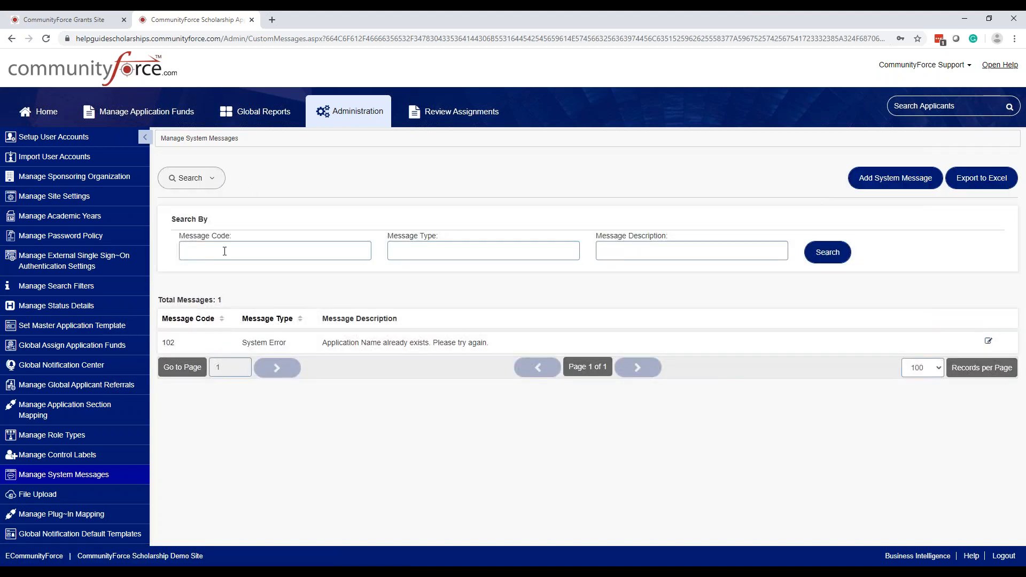
{"action": "left_click", "coordinate": [225, 249]}
{"action": "left_click", "coordinate": [838, 255]}
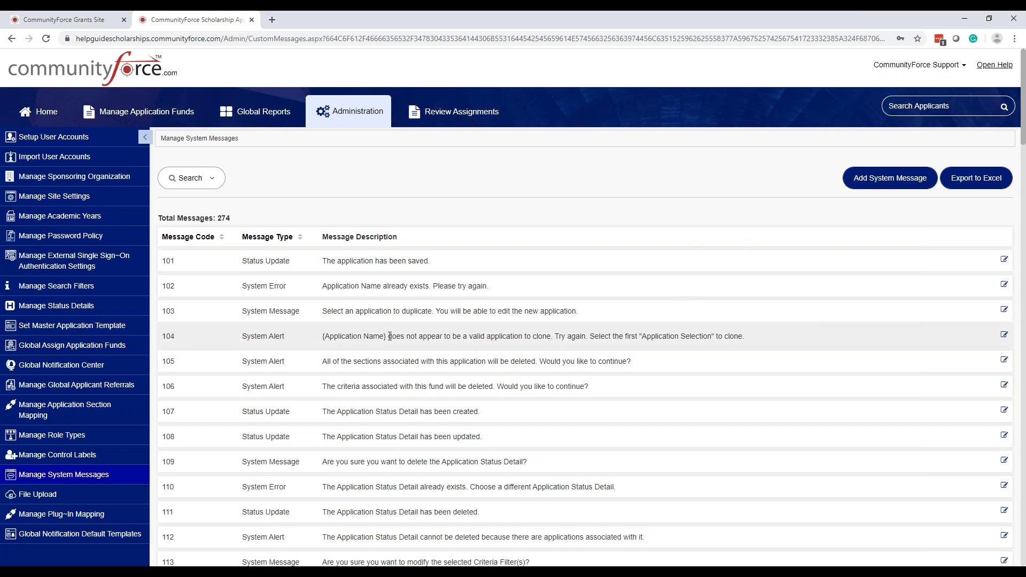
{"action": "left_click", "coordinate": [1004, 336]}
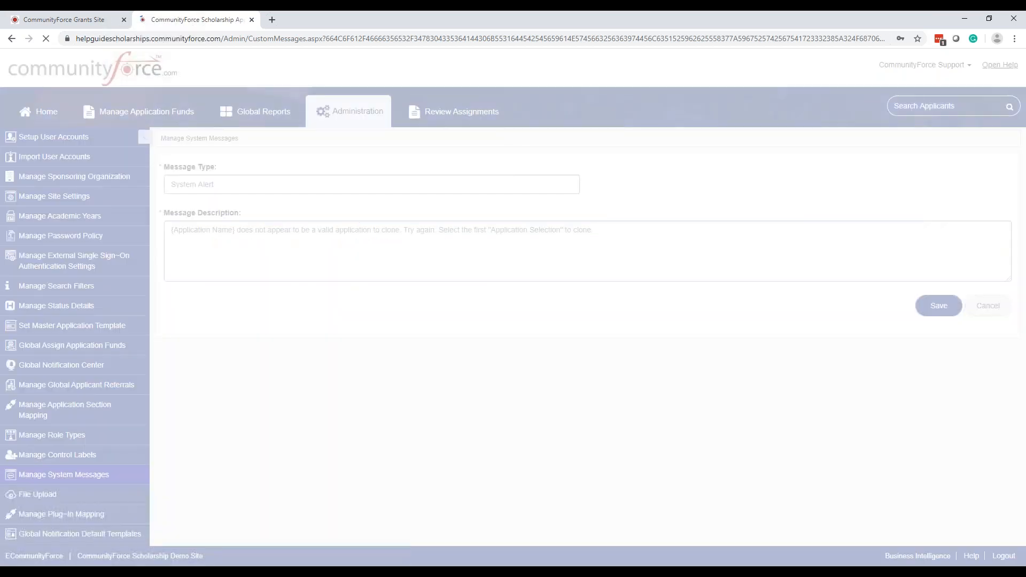
{"action": "left_click_drag", "start_coordinate": [234, 229], "coordinate": [170, 230]}
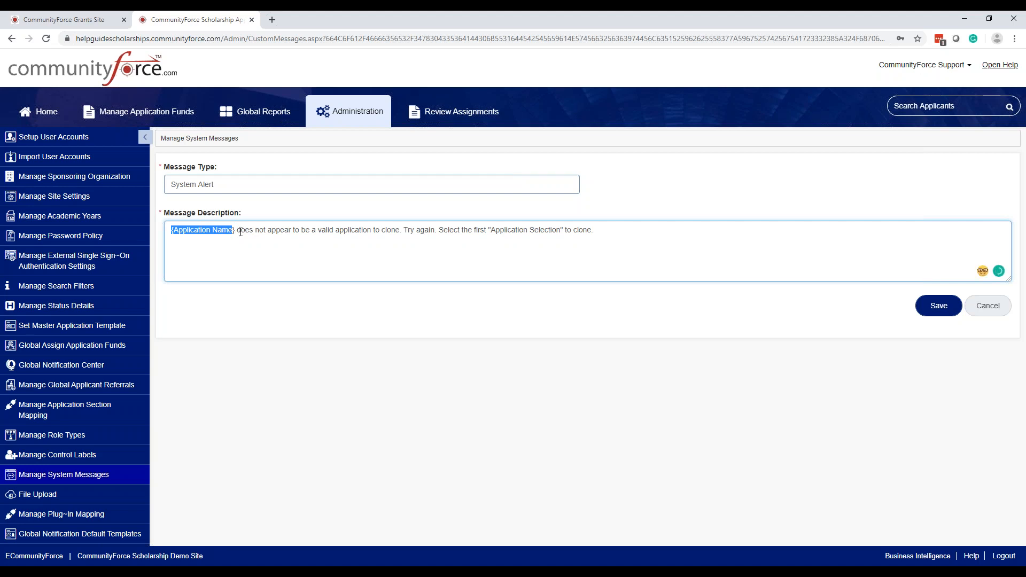
{"action": "left_click_drag", "start_coordinate": [237, 229], "coordinate": [167, 235]}
{"action": "left_click", "coordinate": [240, 252]}
{"action": "left_click_drag", "start_coordinate": [236, 231], "coordinate": [165, 233]}
{"action": "left_click", "coordinate": [987, 300]}
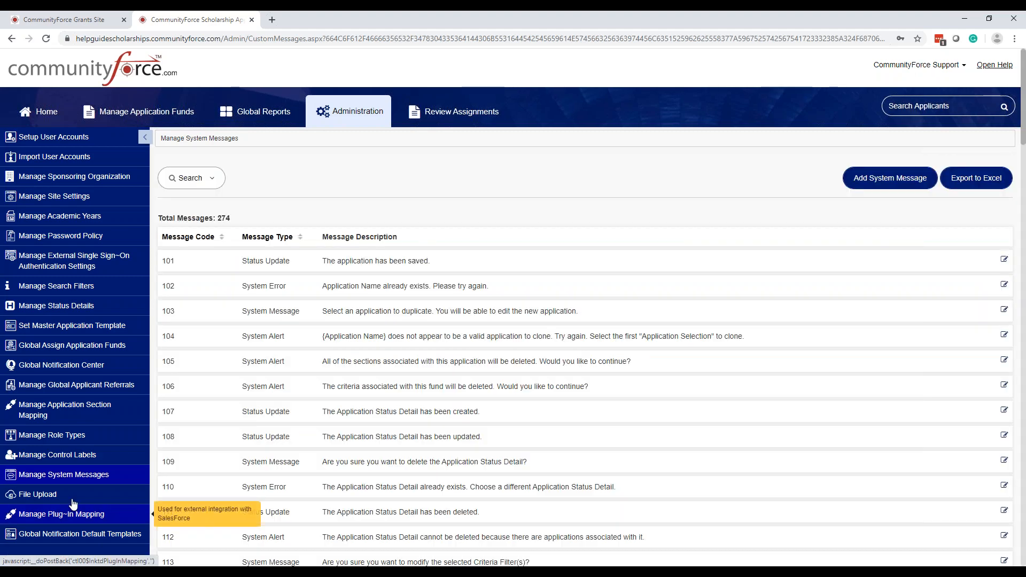
{"action": "scroll", "coordinate": [73, 504], "scroll_direction": "down", "scroll_amount": 1}
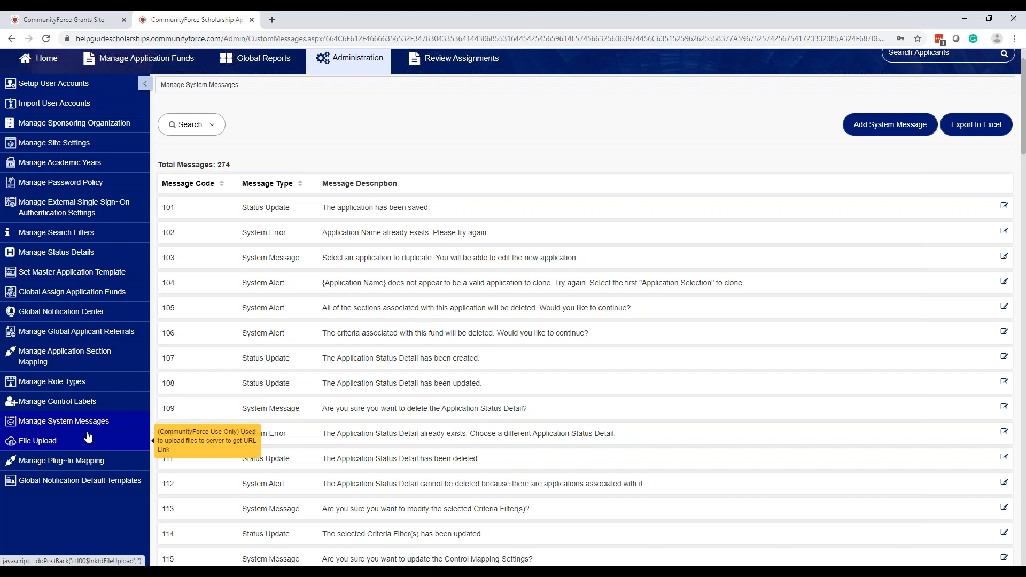
Open the File Upload page under Administration, which shows 0 files
{"action": "left_click", "coordinate": [51, 448]}
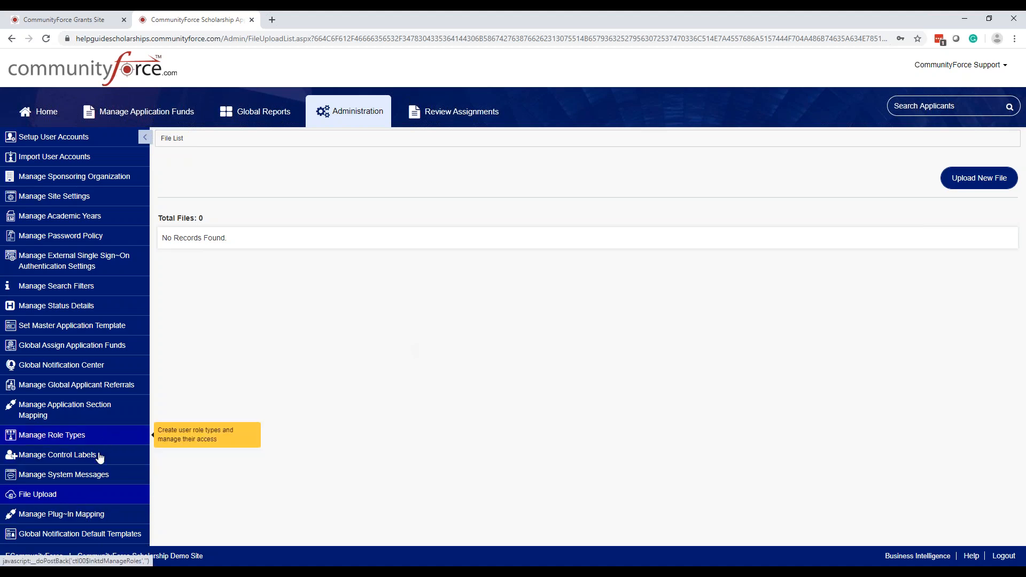
Open Manage Plug-In Mapping from the Administration sidebar, with no External System selected
{"action": "left_click", "coordinate": [79, 516]}
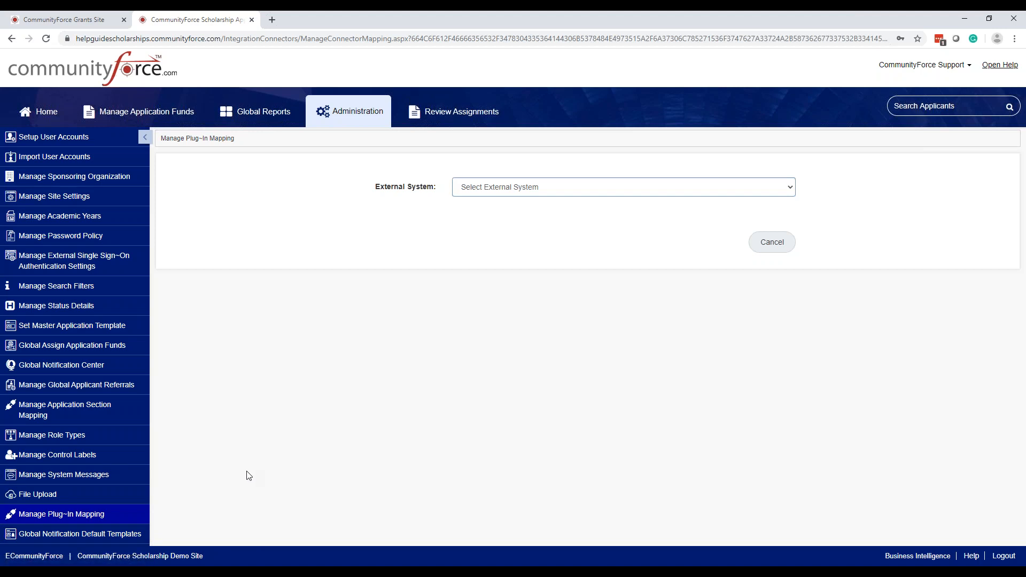
Open Global Notification Default Templates and browse the 20 default email templates
{"action": "left_click", "coordinate": [53, 536]}
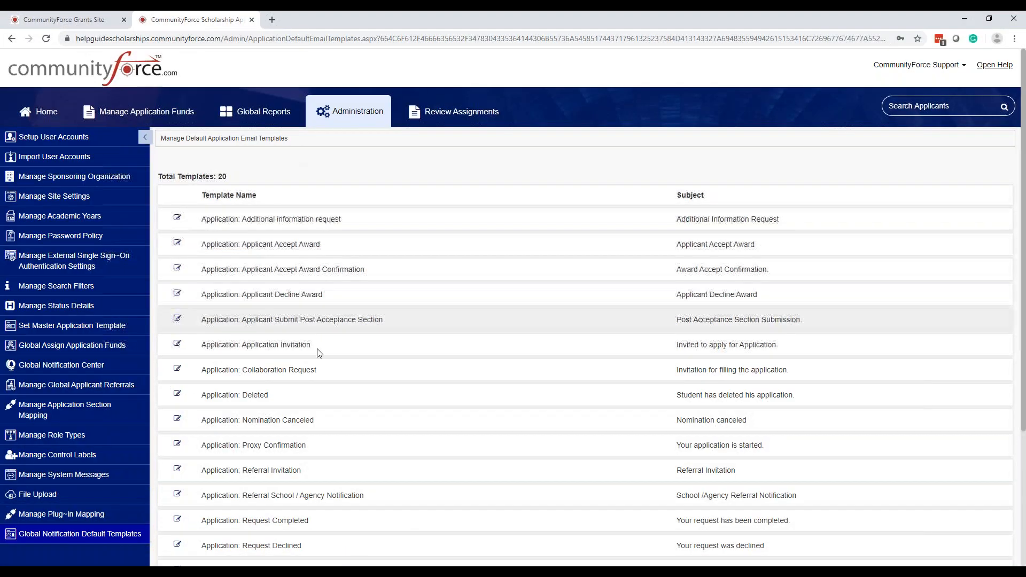
{"action": "scroll", "coordinate": [348, 486], "scroll_direction": "down", "scroll_amount": 3}
{"action": "scroll", "coordinate": [318, 486], "scroll_direction": "down", "scroll_amount": 1}
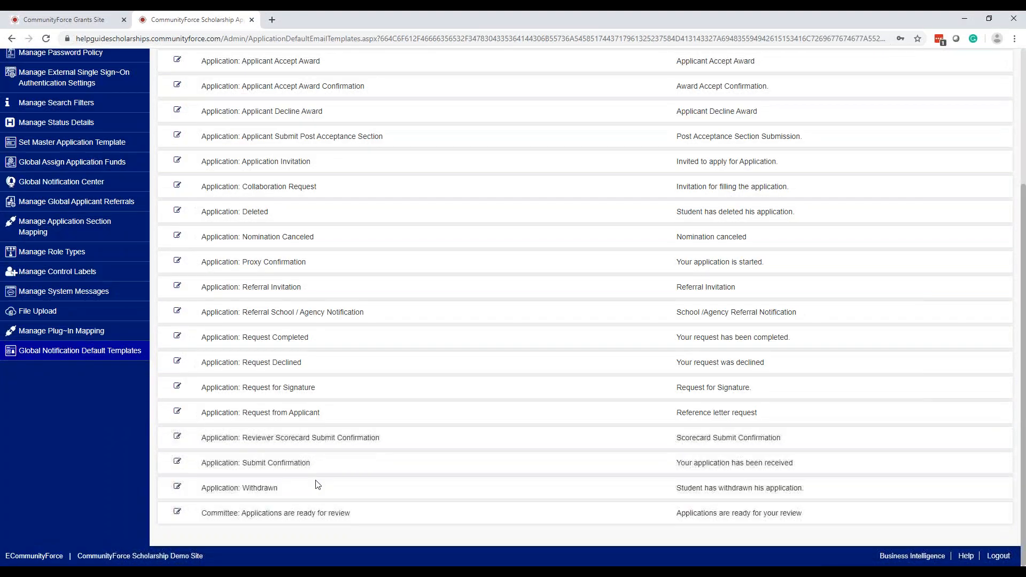
{"action": "scroll", "coordinate": [318, 486], "scroll_direction": "up", "scroll_amount": 4}
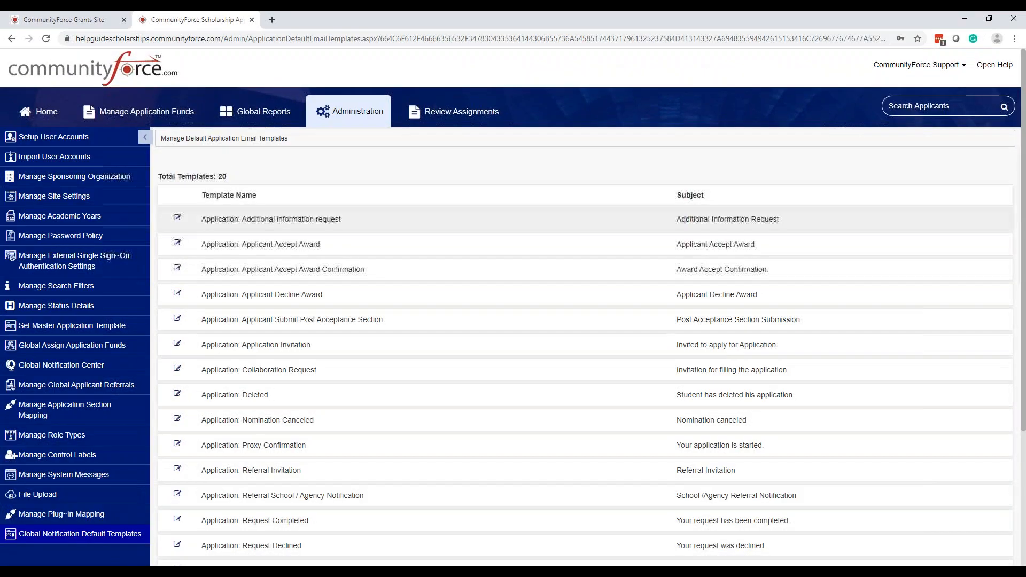
{"action": "left_click", "coordinate": [179, 222]}
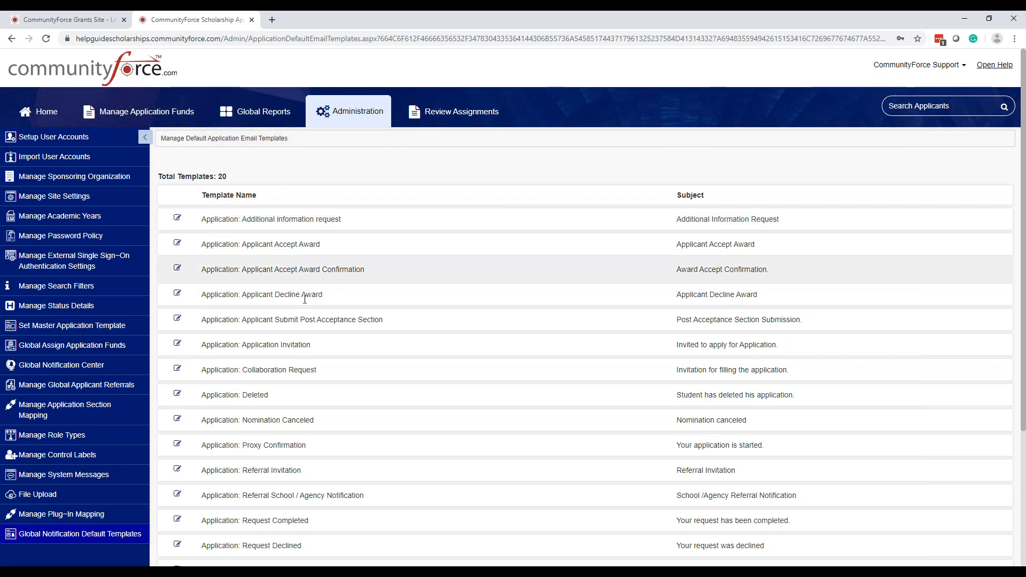
{"action": "scroll", "coordinate": [305, 314], "scroll_direction": "down", "scroll_amount": 2}
{"action": "scroll", "coordinate": [306, 314], "scroll_direction": "up", "scroll_amount": 2}
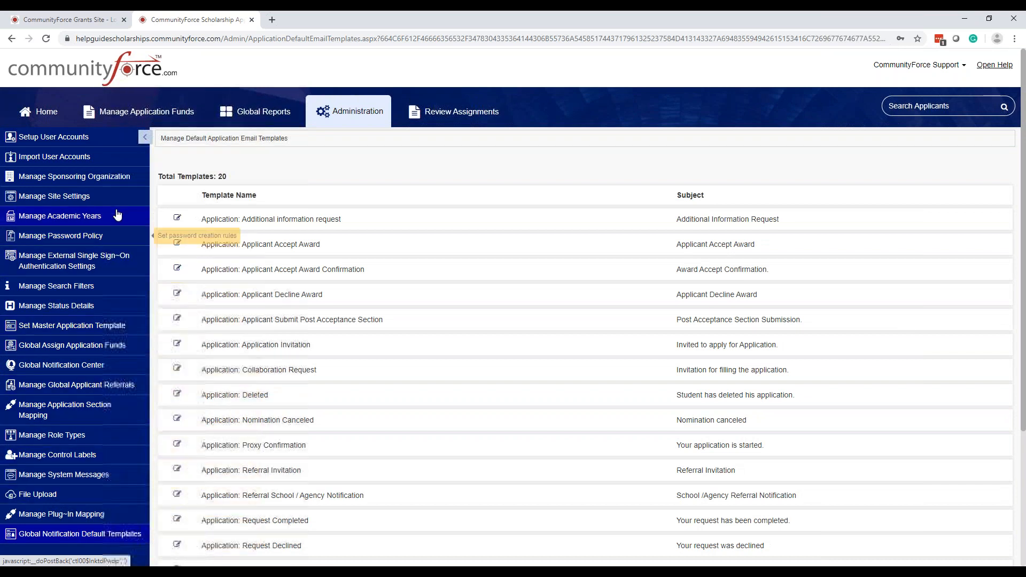
{"action": "left_click", "coordinate": [79, 197]}
{"action": "key", "text": "ctrl"}
{"action": "key", "text": "ctrl"}
{"action": "key", "text": "ctrl"}
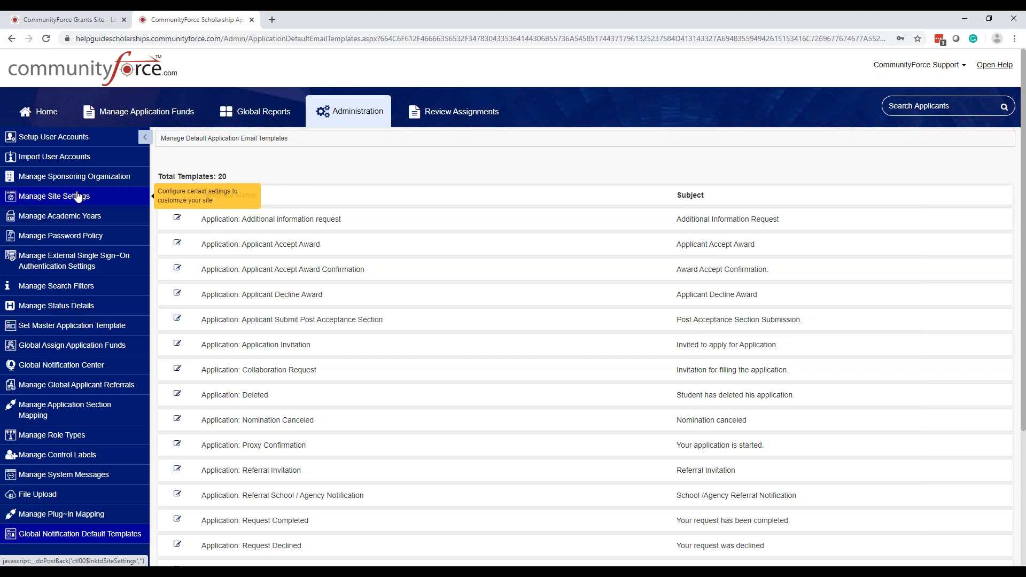
Open Manage Site Settings, collapse General Settings, and expand Organization showing code CFTS
{"action": "left_click", "coordinate": [77, 196]}
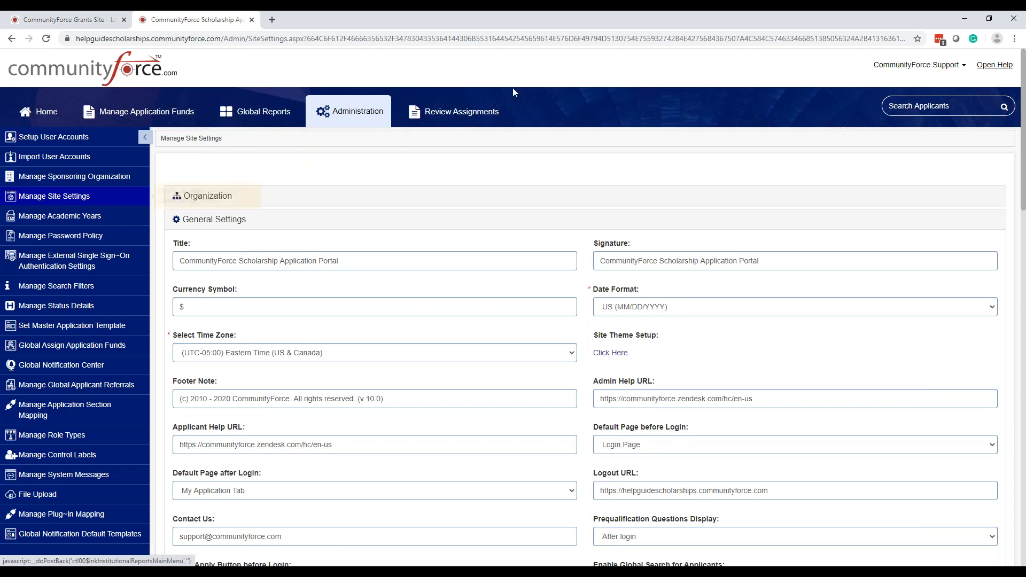
{"action": "left_click", "coordinate": [220, 222]}
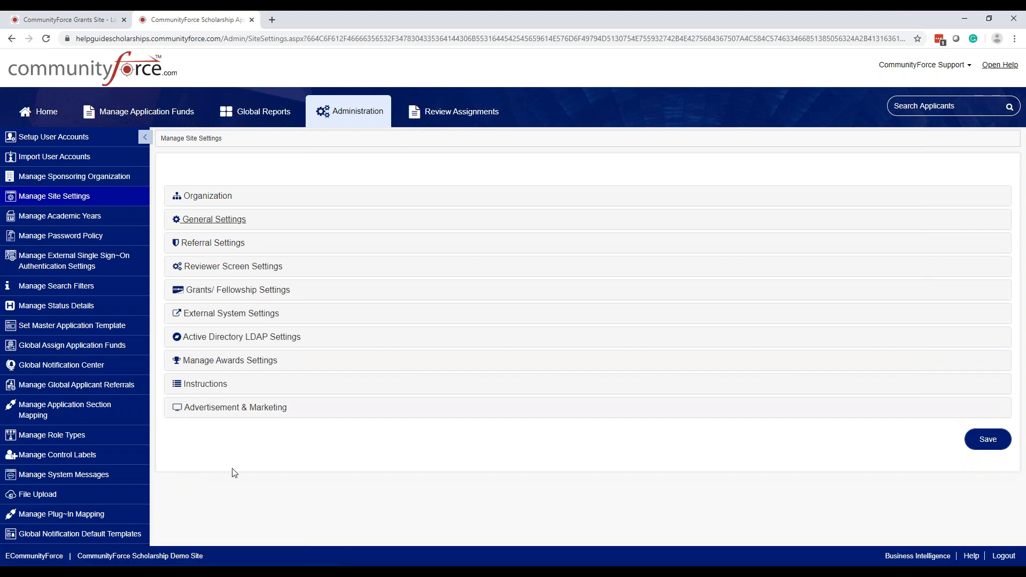
{"action": "left_click", "coordinate": [231, 201]}
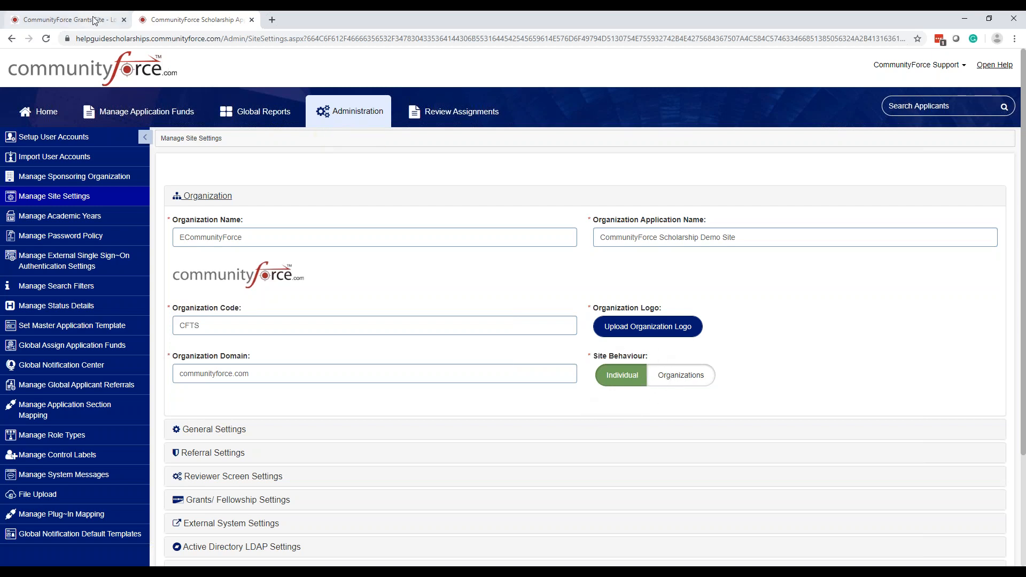
Switch to the Grants site tab and sign in with the saved credentials
{"action": "left_click", "coordinate": [89, 23]}
{"action": "left_click", "coordinate": [263, 205]}
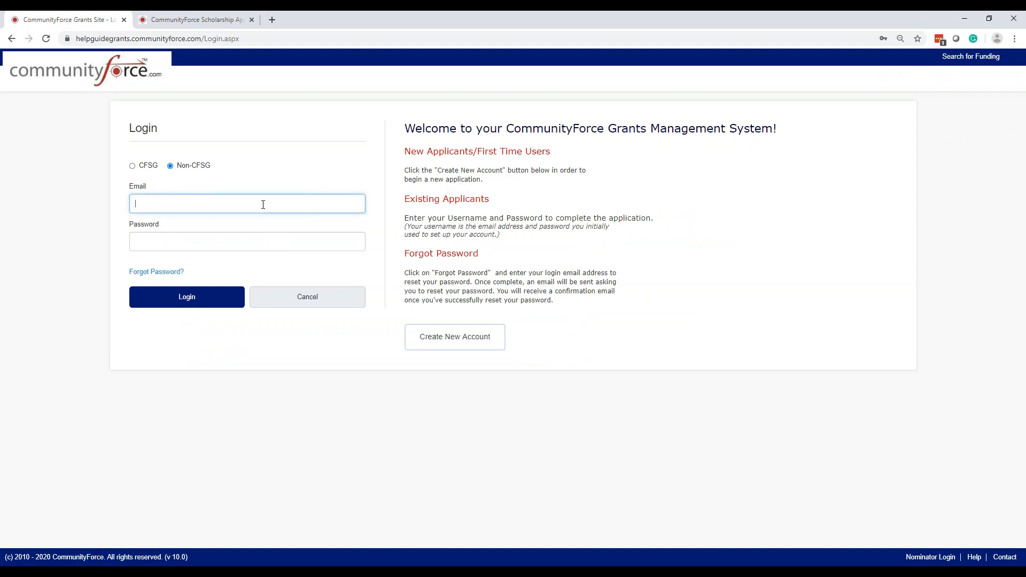
{"action": "left_click", "coordinate": [258, 235]}
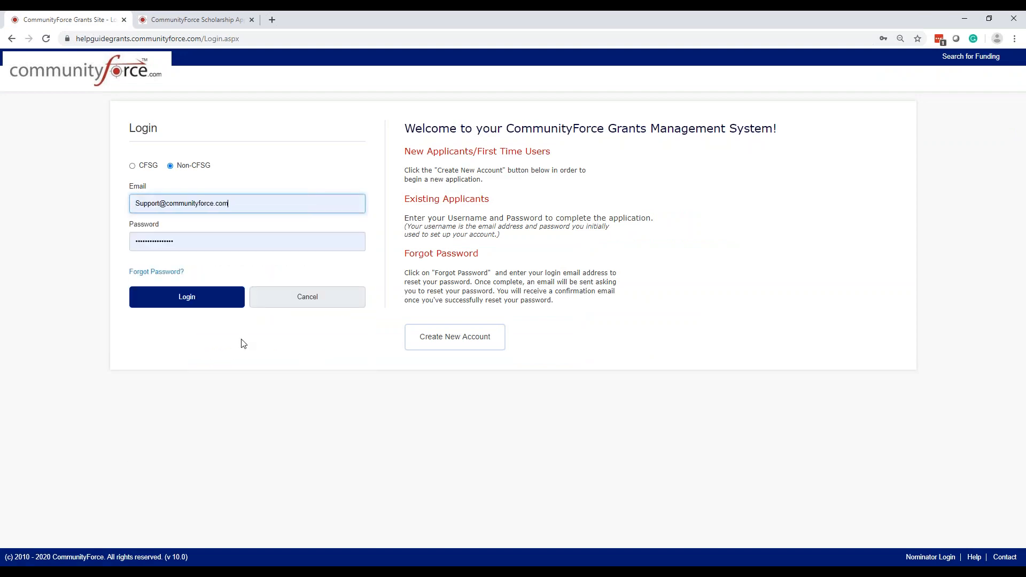
{"action": "left_click", "coordinate": [222, 303]}
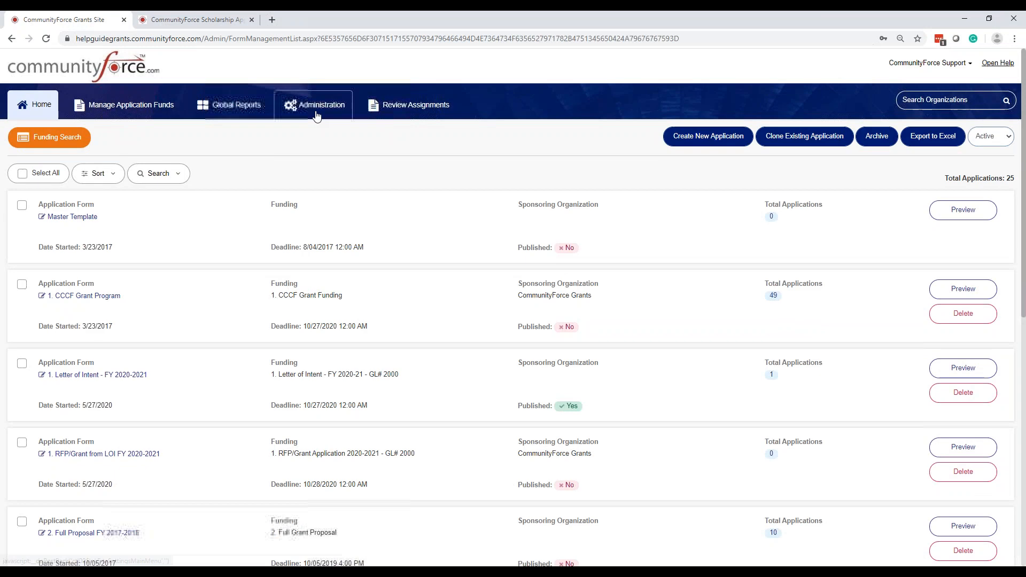
Expand the Grants site's Organization settings under Administration, then return to the Scholarship tab
{"action": "left_click", "coordinate": [312, 105]}
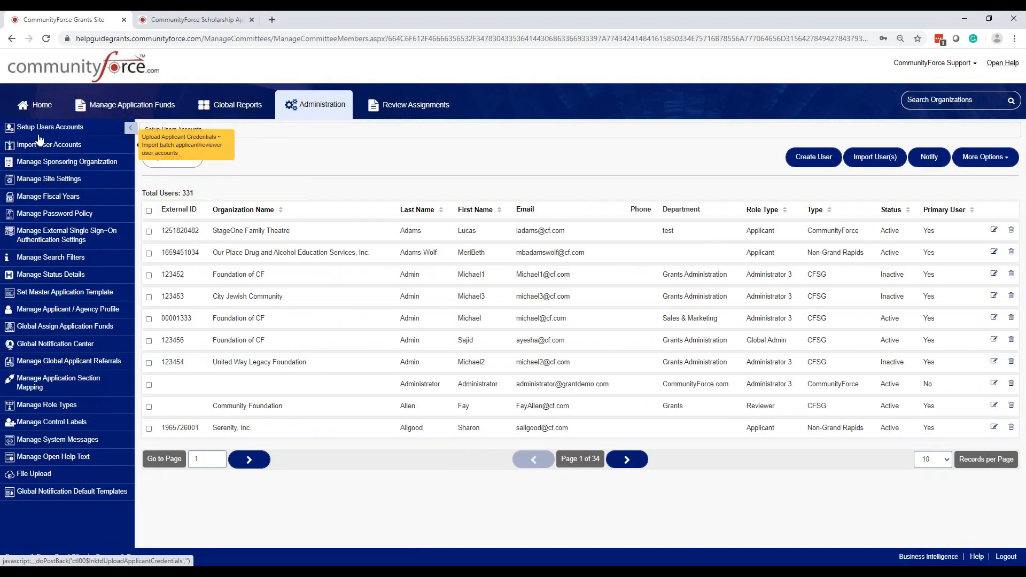
{"action": "left_click", "coordinate": [38, 180]}
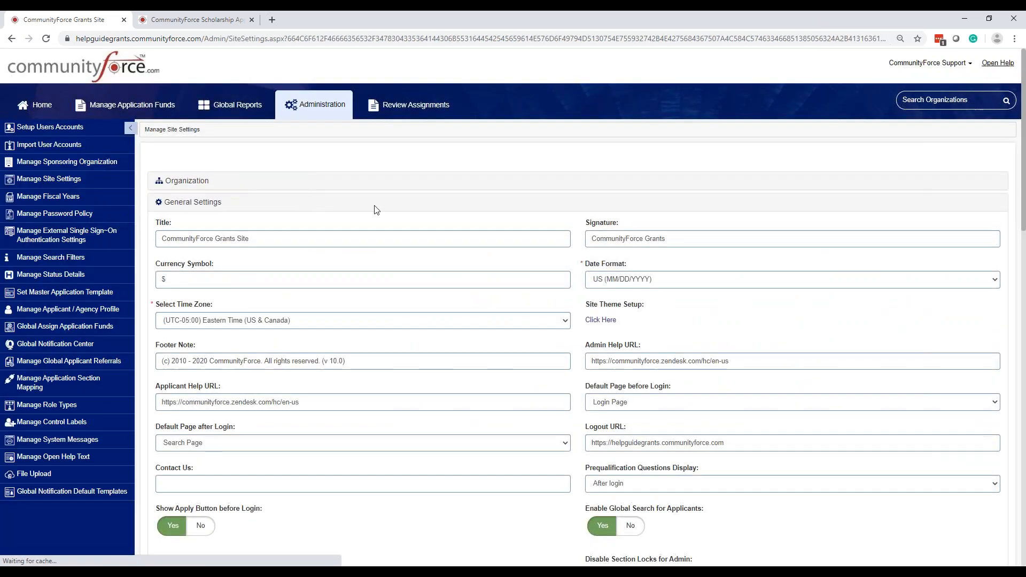
{"action": "left_click", "coordinate": [200, 184]}
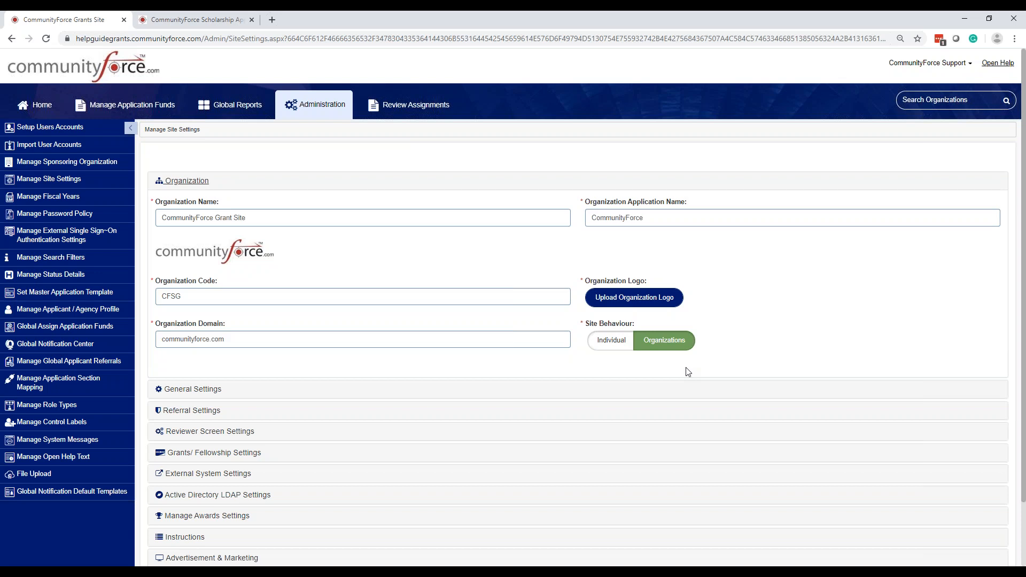
{"action": "left_click", "coordinate": [176, 25]}
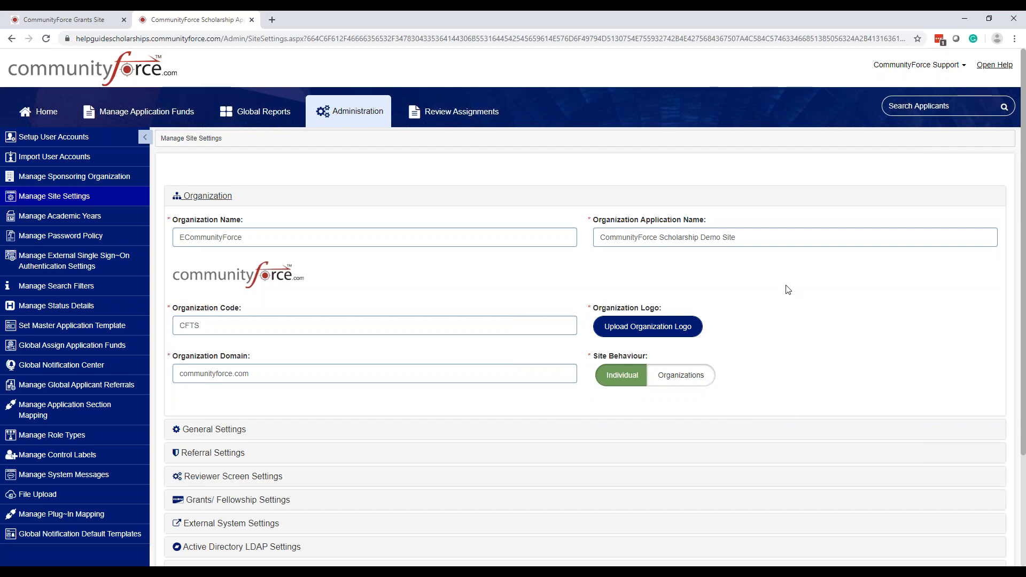
Expand General Settings, check the before-login page choices unchanged, and open Site Theme Setup
{"action": "scroll", "coordinate": [888, 385], "scroll_direction": "down", "scroll_amount": 1}
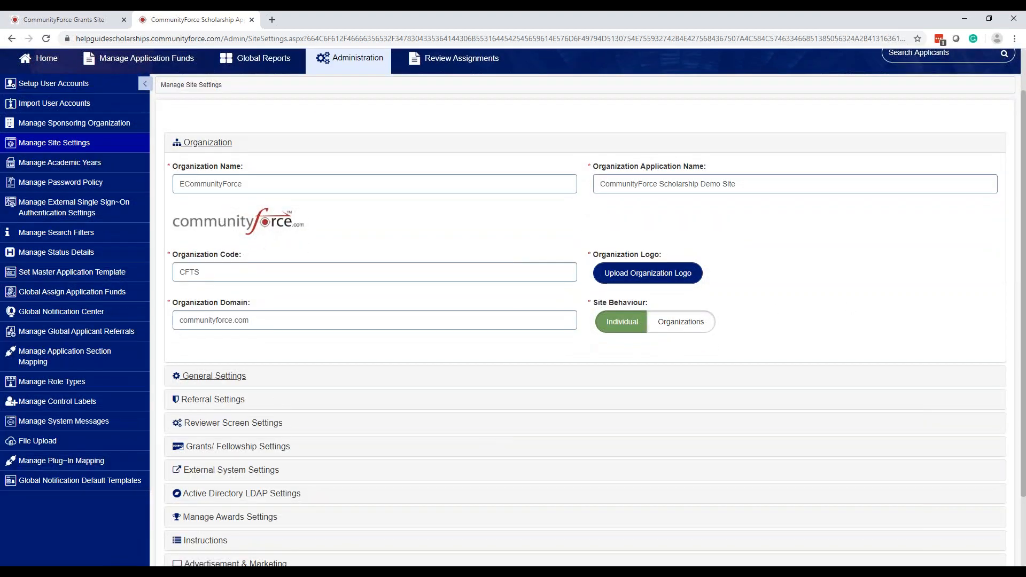
{"action": "left_click", "coordinate": [214, 376]}
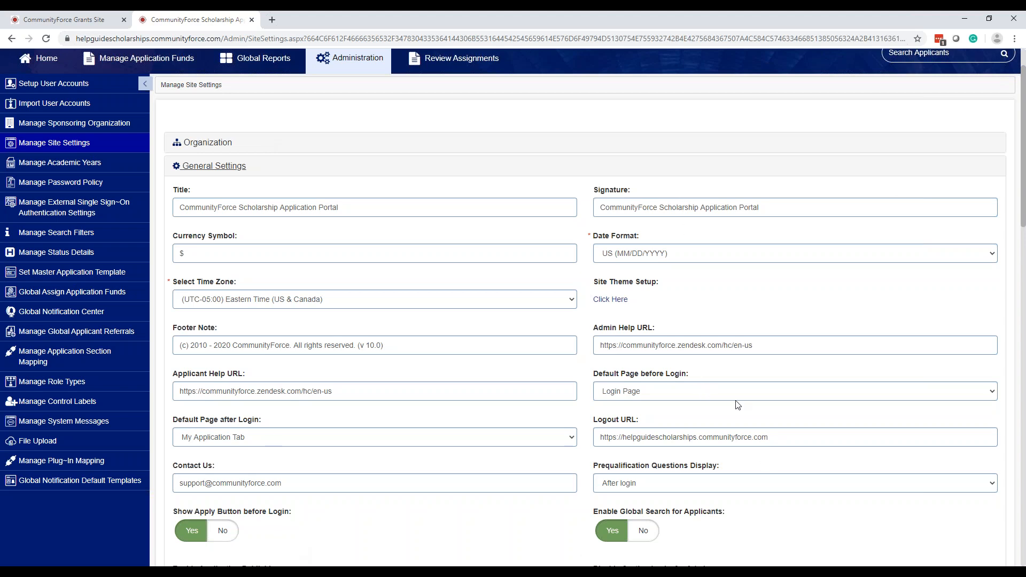
{"action": "left_click", "coordinate": [652, 400]}
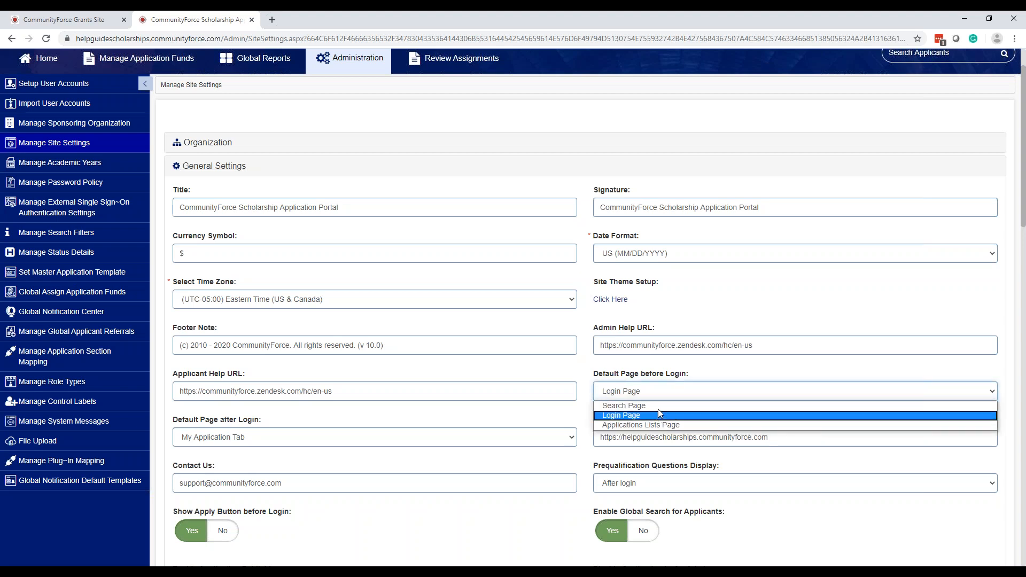
{"action": "left_click", "coordinate": [758, 371]}
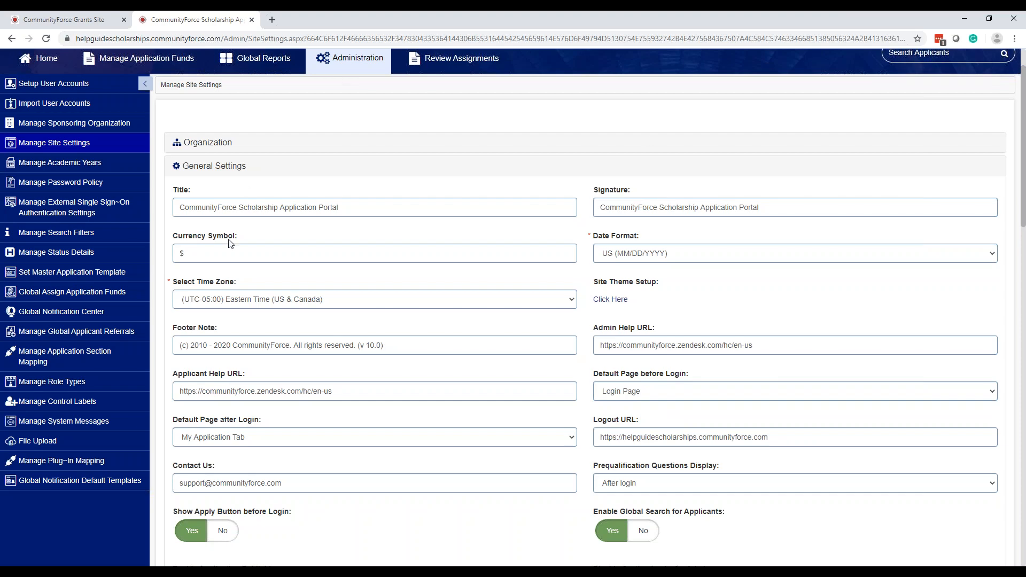
{"action": "scroll", "coordinate": [327, 448], "scroll_direction": "down", "scroll_amount": 1}
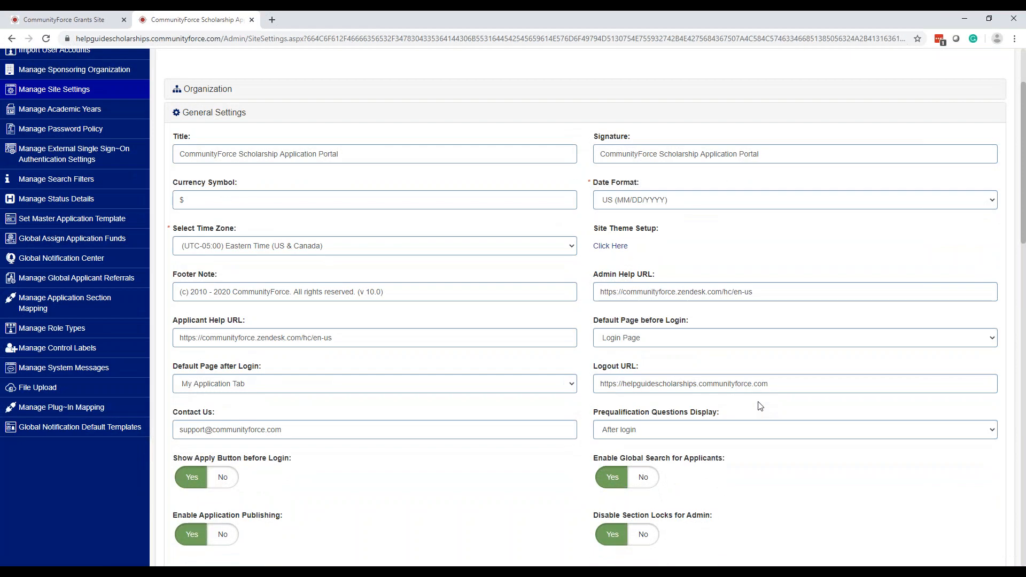
{"action": "left_click", "coordinate": [608, 244]}
{"action": "left_click", "coordinate": [608, 244]}
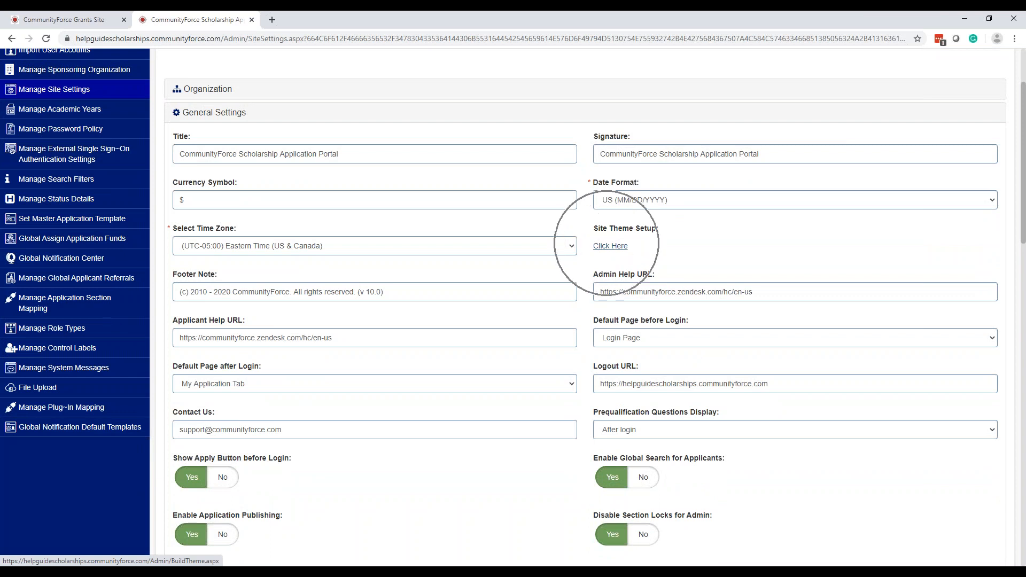
Review theme colours #001a6f, #ffffff and #000095, then cancel without saving changes
{"action": "left_click", "coordinate": [609, 244]}
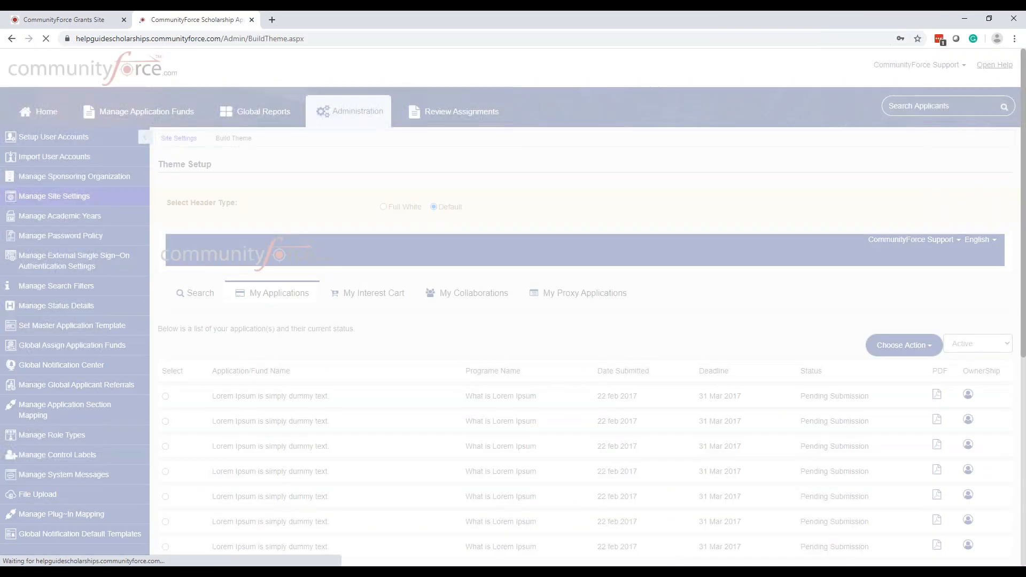
{"action": "scroll", "coordinate": [234, 423], "scroll_direction": "down", "scroll_amount": 7}
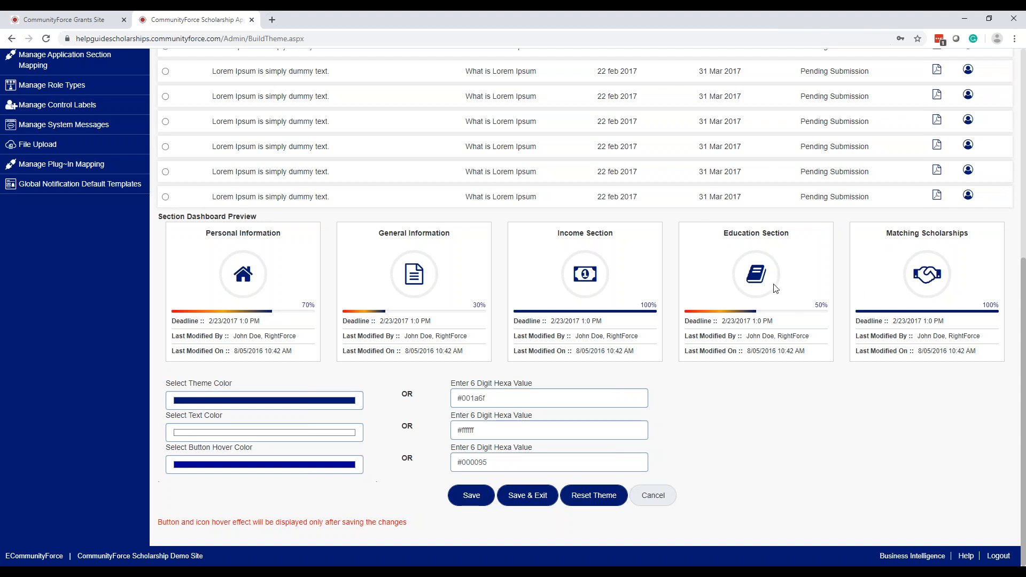
{"action": "left_click", "coordinate": [524, 396]}
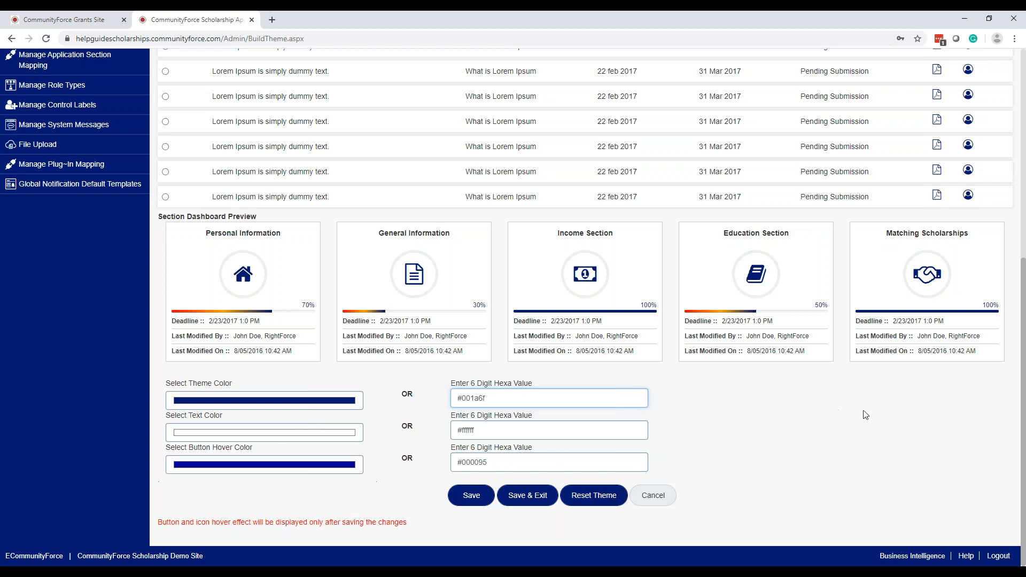
{"action": "left_click", "coordinate": [662, 499]}
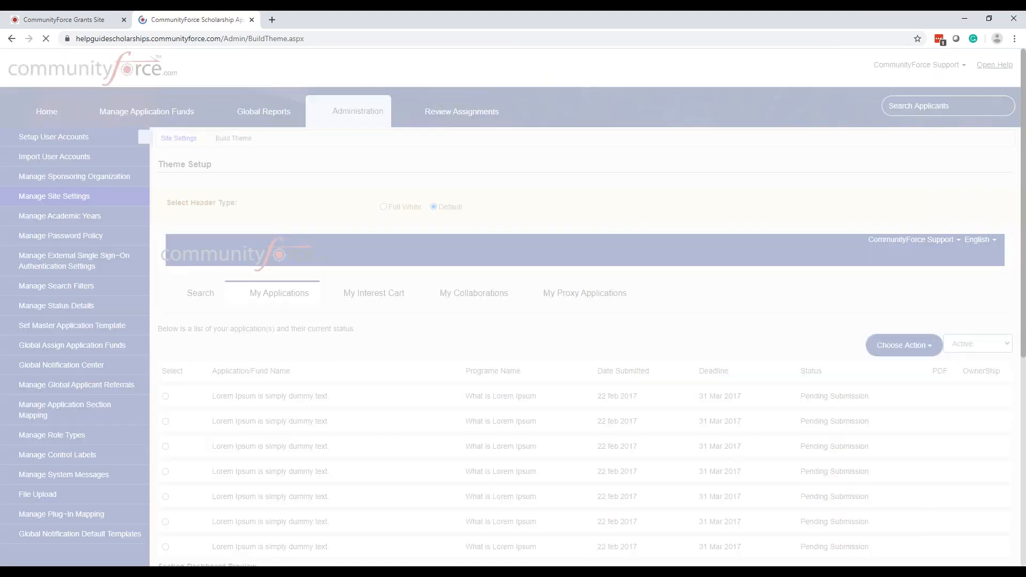
{"action": "scroll", "coordinate": [778, 387], "scroll_direction": "down", "scroll_amount": 1}
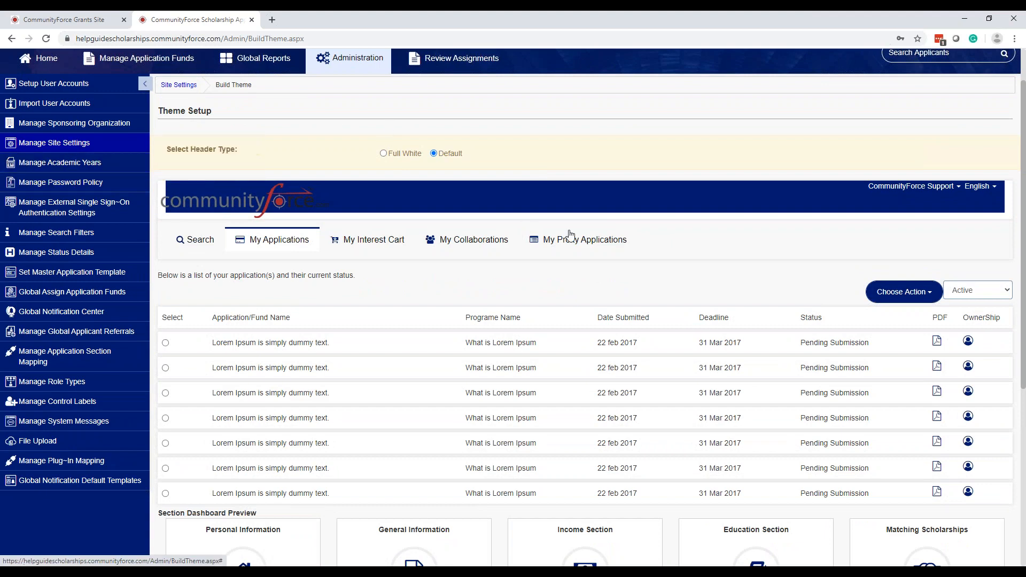
{"action": "scroll", "coordinate": [565, 234], "scroll_direction": "down", "scroll_amount": 6}
{"action": "left_click", "coordinate": [659, 495]}
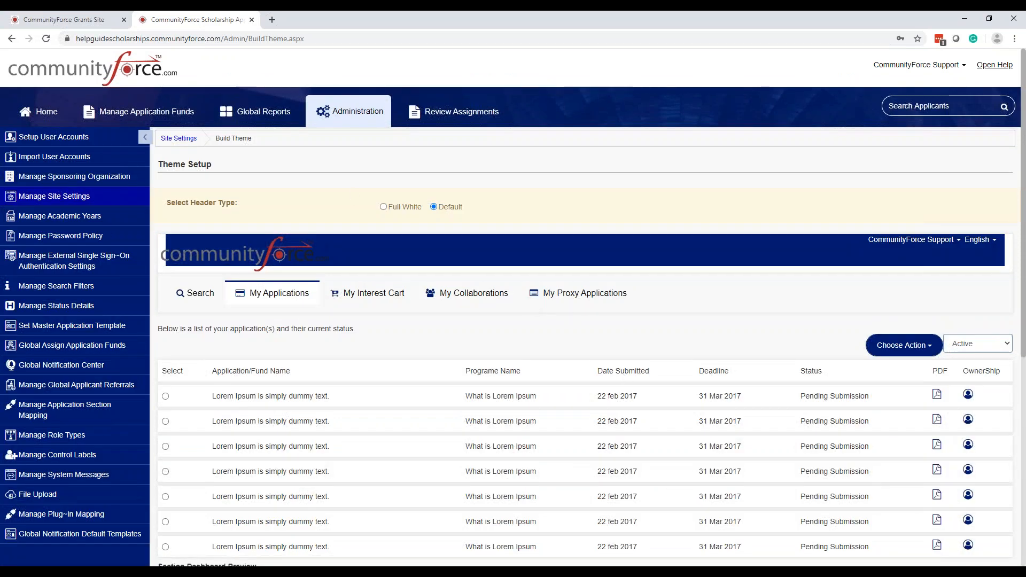
Return to Site Settings and review General Settings like account deletion allowed and xls Excel extension
{"action": "left_click", "coordinate": [183, 140]}
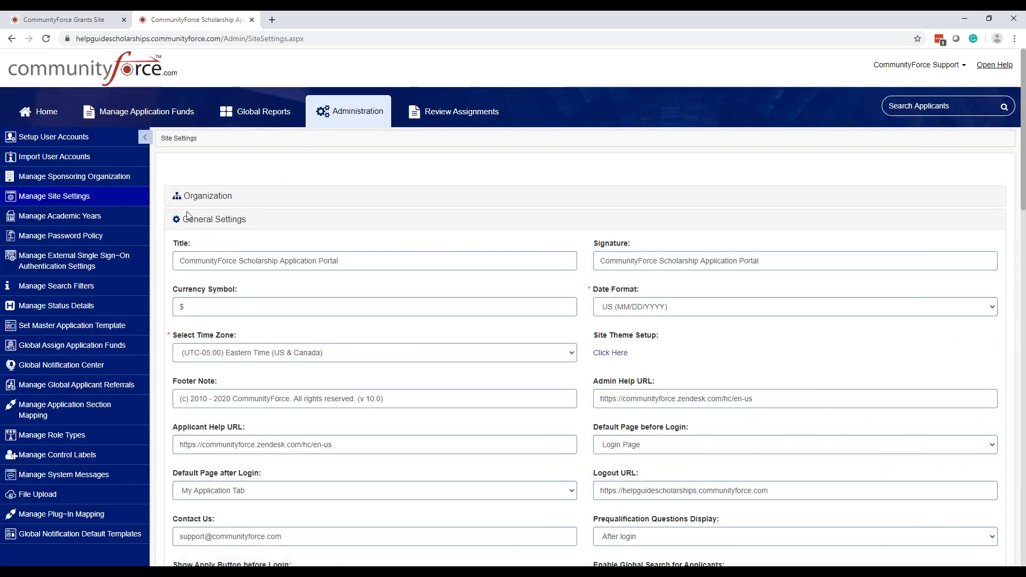
{"action": "scroll", "coordinate": [705, 288], "scroll_direction": "down", "scroll_amount": 2}
{"action": "scroll", "coordinate": [705, 299], "scroll_direction": "down", "scroll_amount": 4}
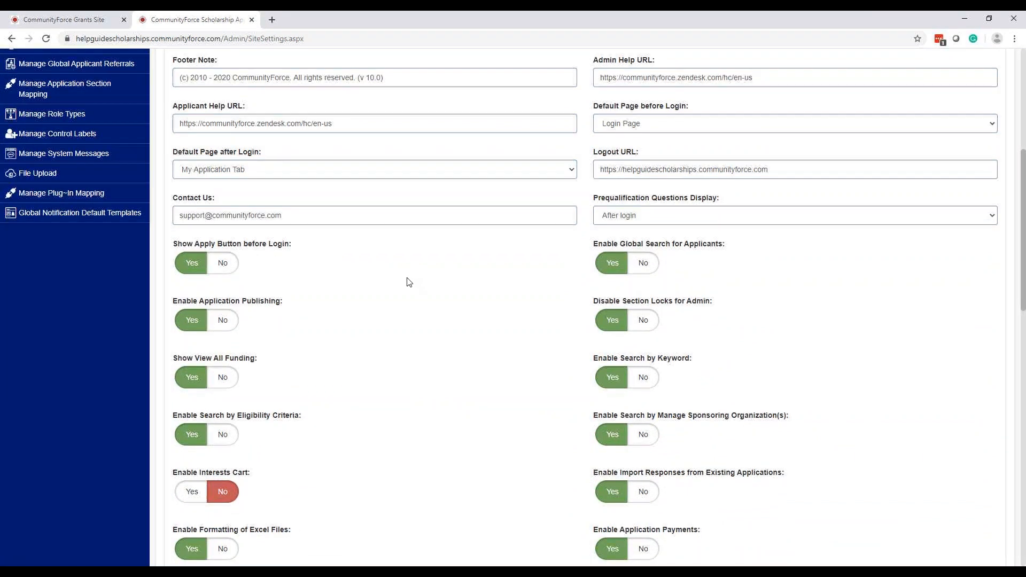
{"action": "scroll", "coordinate": [820, 194], "scroll_direction": "down", "scroll_amount": 2}
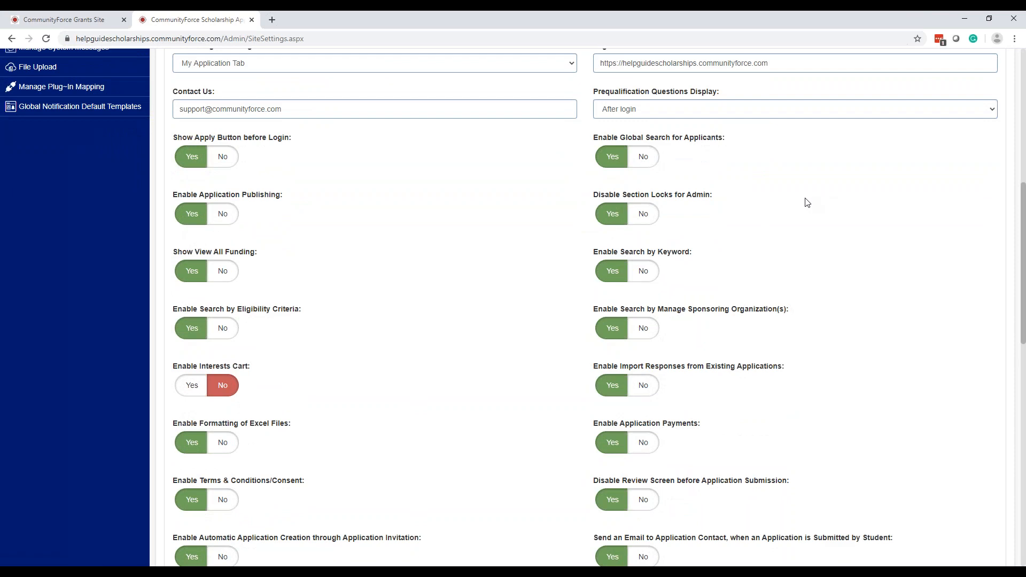
{"action": "scroll", "coordinate": [807, 203], "scroll_direction": "down", "scroll_amount": 6}
{"action": "scroll", "coordinate": [804, 234], "scroll_direction": "down", "scroll_amount": 6}
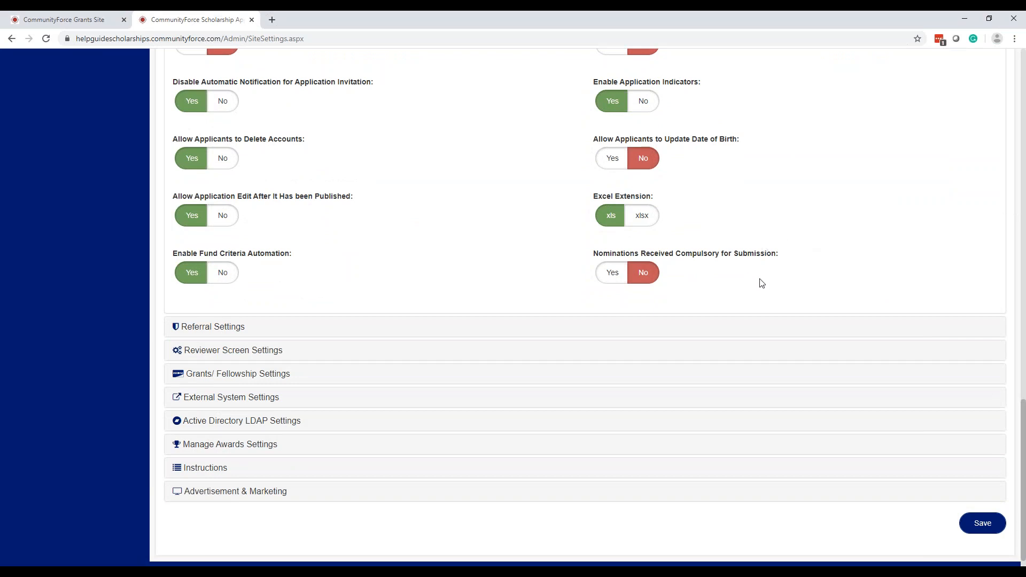
{"action": "scroll", "coordinate": [932, 330], "scroll_direction": "up", "scroll_amount": 3}
{"action": "scroll", "coordinate": [936, 331], "scroll_direction": "up", "scroll_amount": 3}
{"action": "scroll", "coordinate": [936, 331], "scroll_direction": "up", "scroll_amount": 4}
{"action": "scroll", "coordinate": [909, 315], "scroll_direction": "up", "scroll_amount": 3}
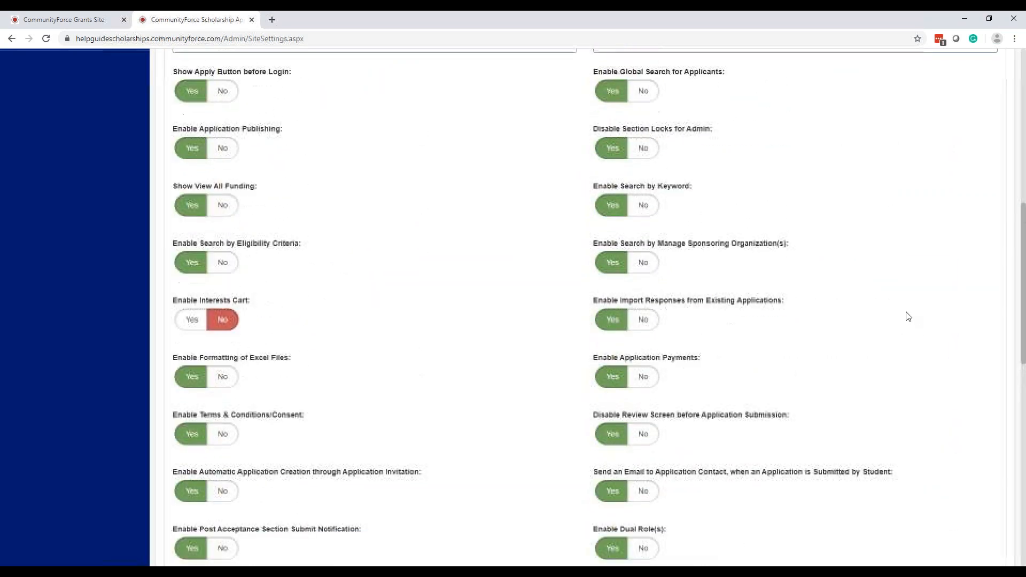
{"action": "scroll", "coordinate": [727, 363], "scroll_direction": "up", "scroll_amount": 3}
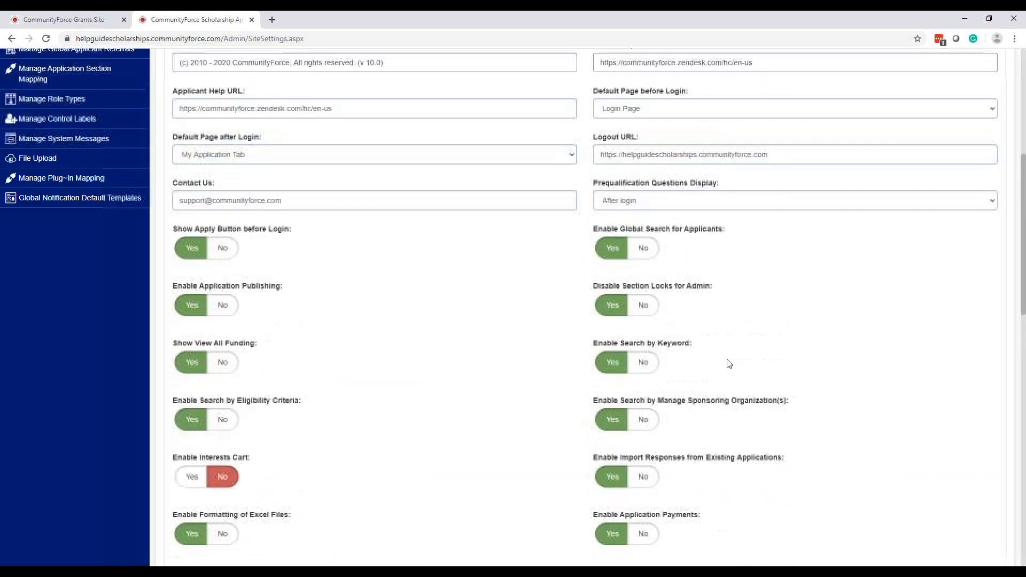
{"action": "scroll", "coordinate": [728, 363], "scroll_direction": "down", "scroll_amount": 2}
{"action": "scroll", "coordinate": [728, 363], "scroll_direction": "down", "scroll_amount": 4}
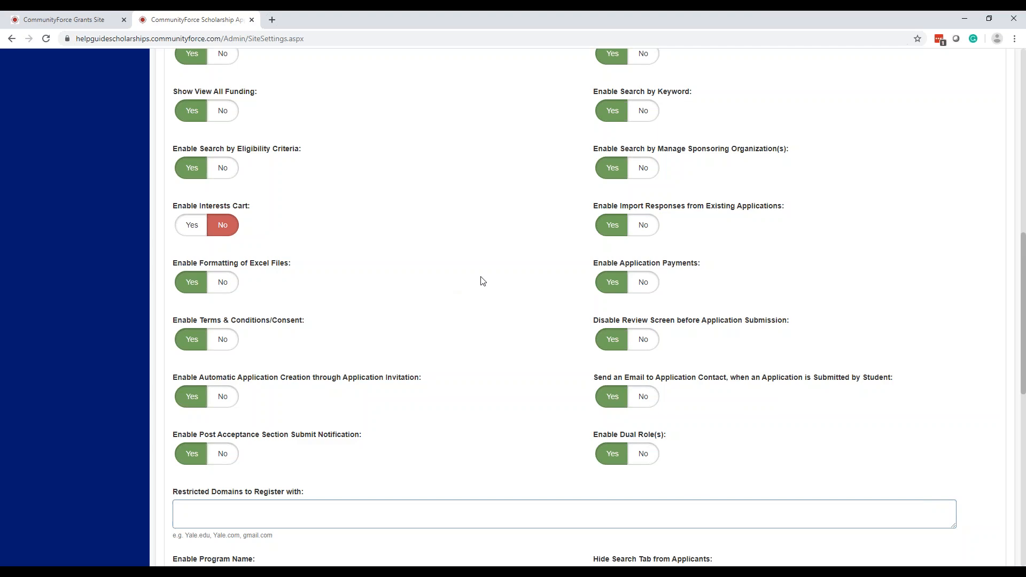
{"action": "scroll", "coordinate": [480, 283], "scroll_direction": "up", "scroll_amount": 1}
{"action": "scroll", "coordinate": [480, 286], "scroll_direction": "down", "scroll_amount": 3}
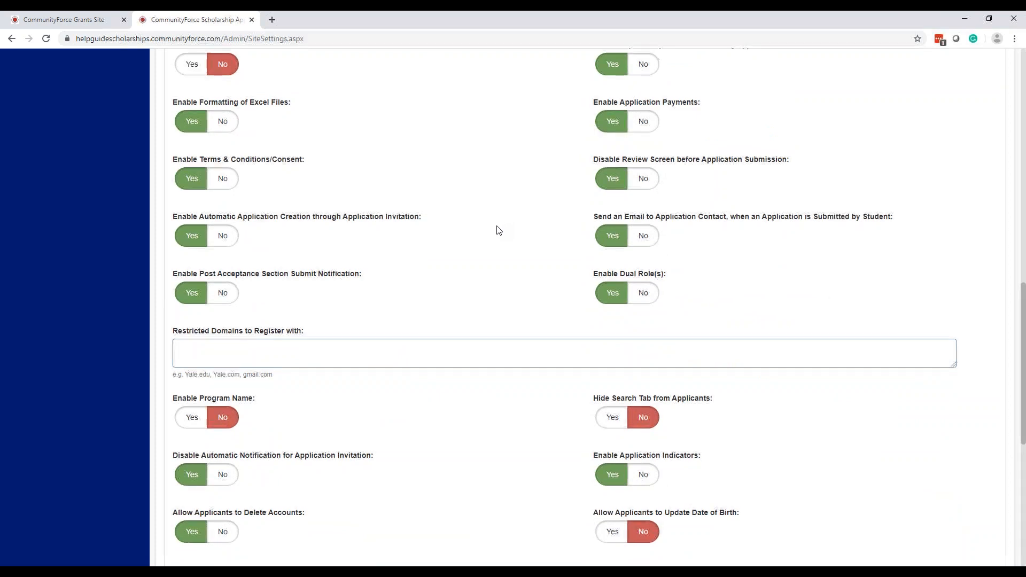
{"action": "scroll", "coordinate": [497, 230], "scroll_direction": "down", "scroll_amount": 3}
{"action": "scroll", "coordinate": [495, 233], "scroll_direction": "down", "scroll_amount": 3}
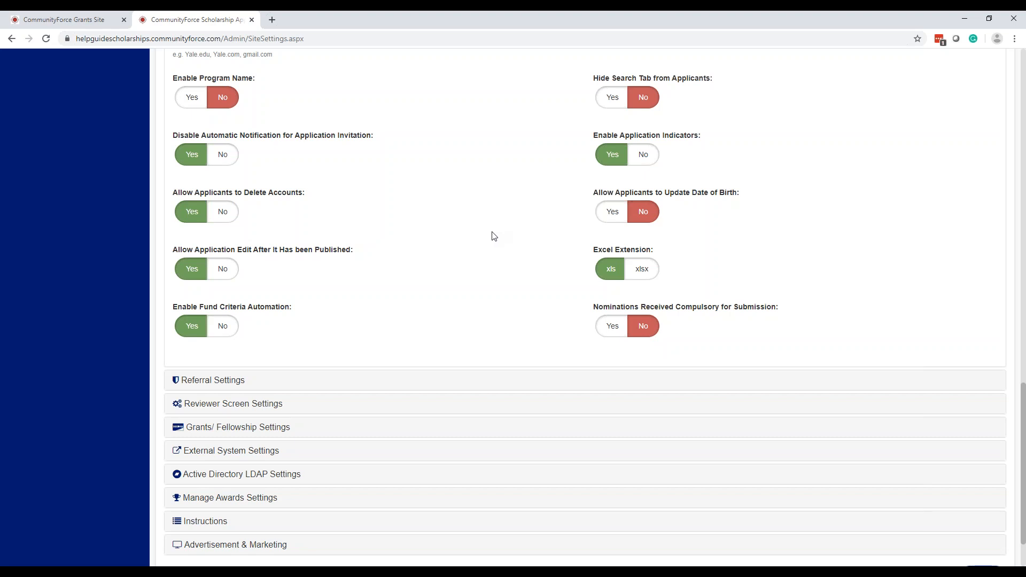
Expand Referral, Reviewer Screen, then Grants/Fellowship Settings showing Fund Label set to Funding
{"action": "left_click", "coordinate": [224, 381]}
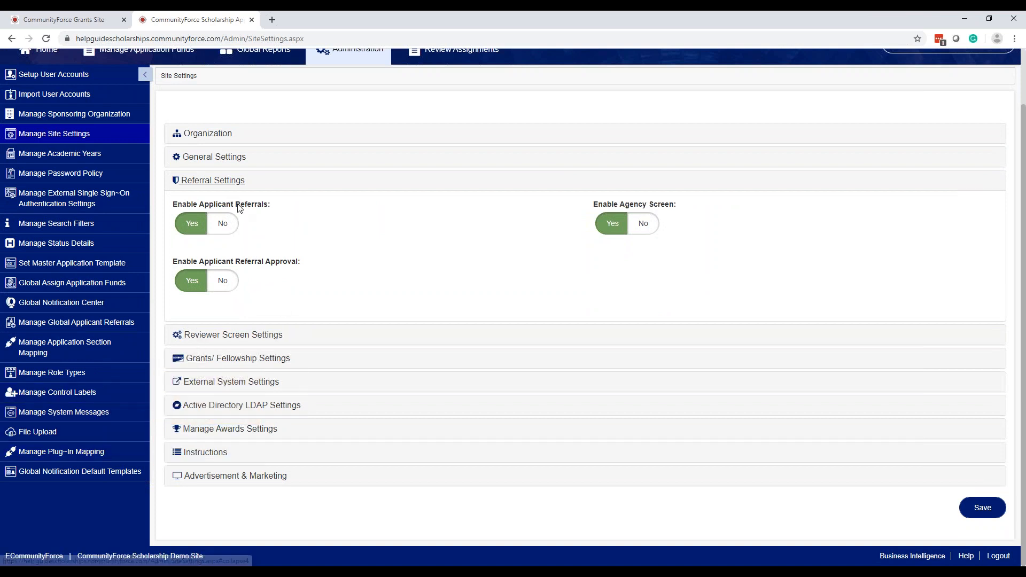
{"action": "left_click", "coordinate": [257, 335]}
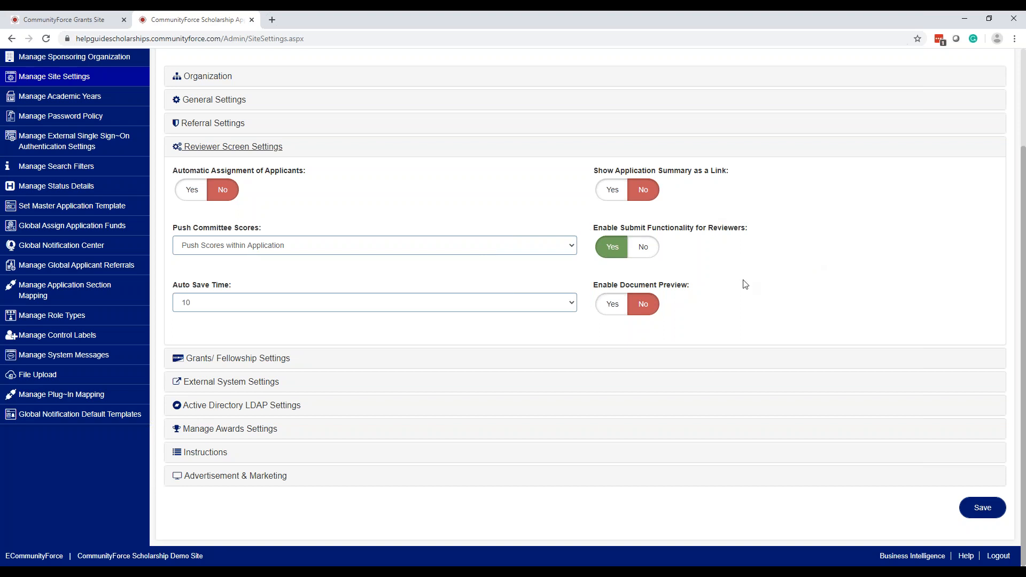
{"action": "left_click", "coordinate": [461, 320]}
{"action": "left_click", "coordinate": [255, 357]}
{"action": "scroll", "coordinate": [495, 355], "scroll_direction": "up", "scroll_amount": 5}
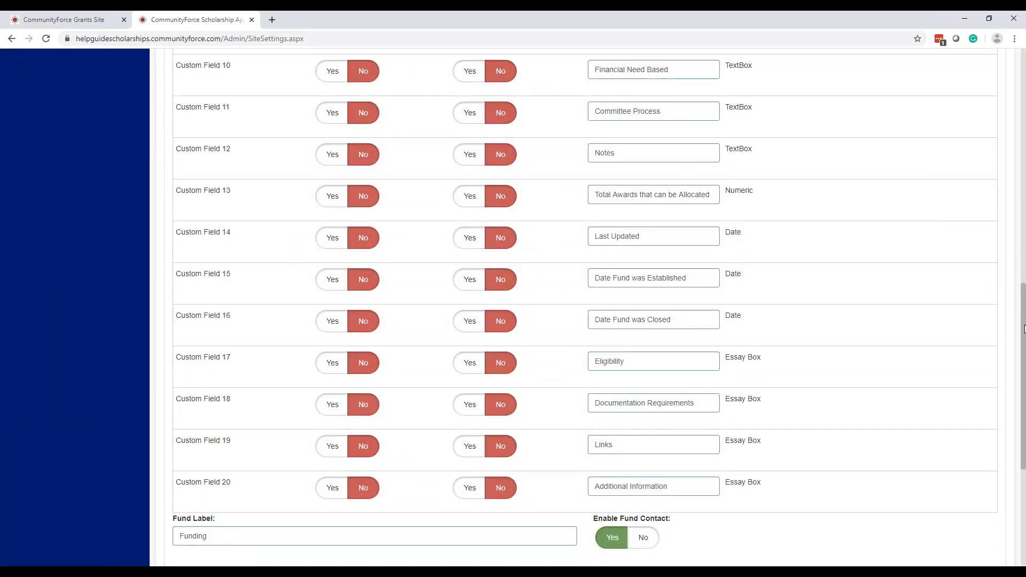
{"action": "left_click_drag", "start_coordinate": [1022, 291], "coordinate": [981, 43]}
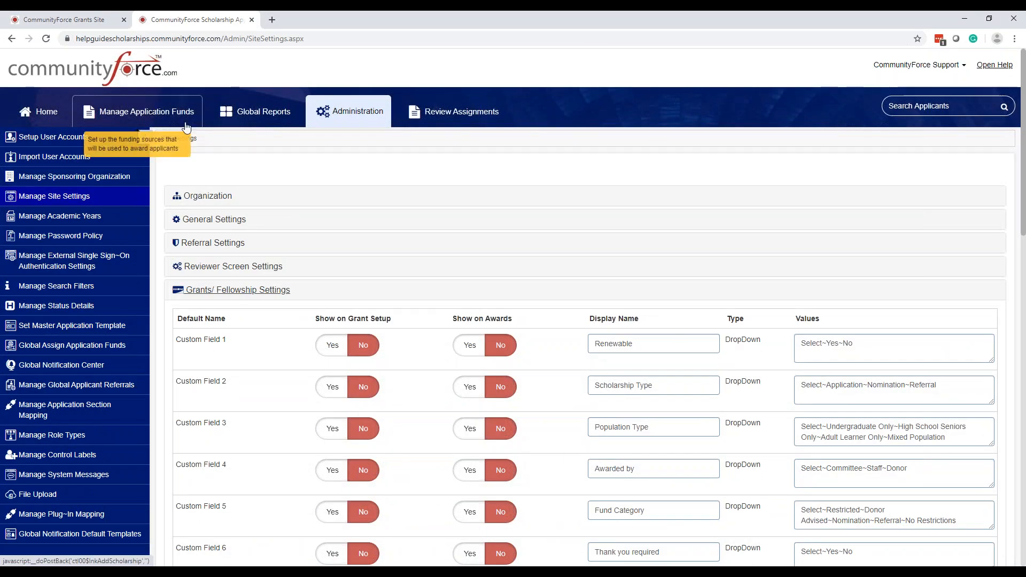
{"action": "scroll", "coordinate": [437, 179], "scroll_direction": "down", "scroll_amount": 12}
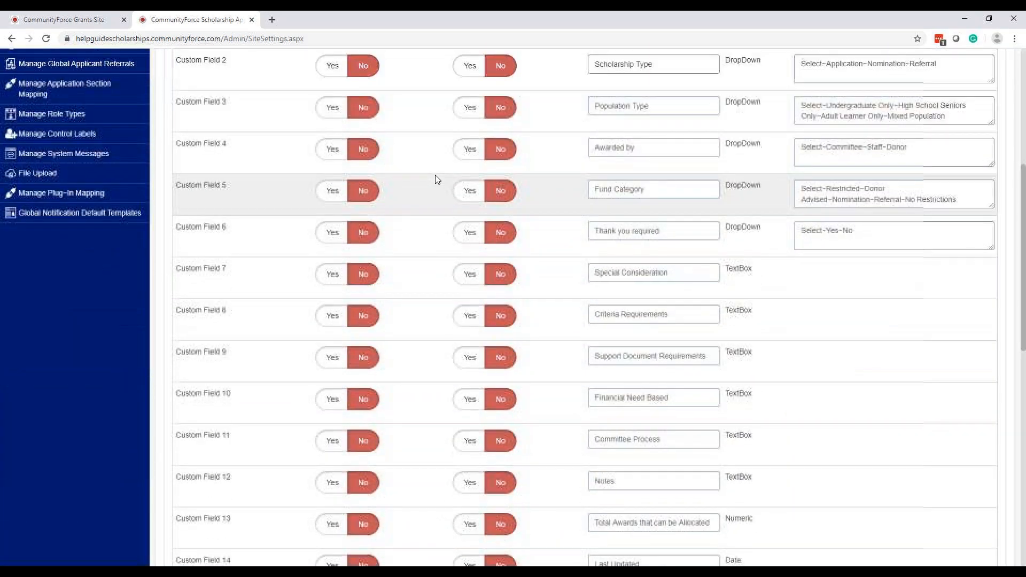
{"action": "scroll", "coordinate": [437, 179], "scroll_direction": "down", "scroll_amount": 5}
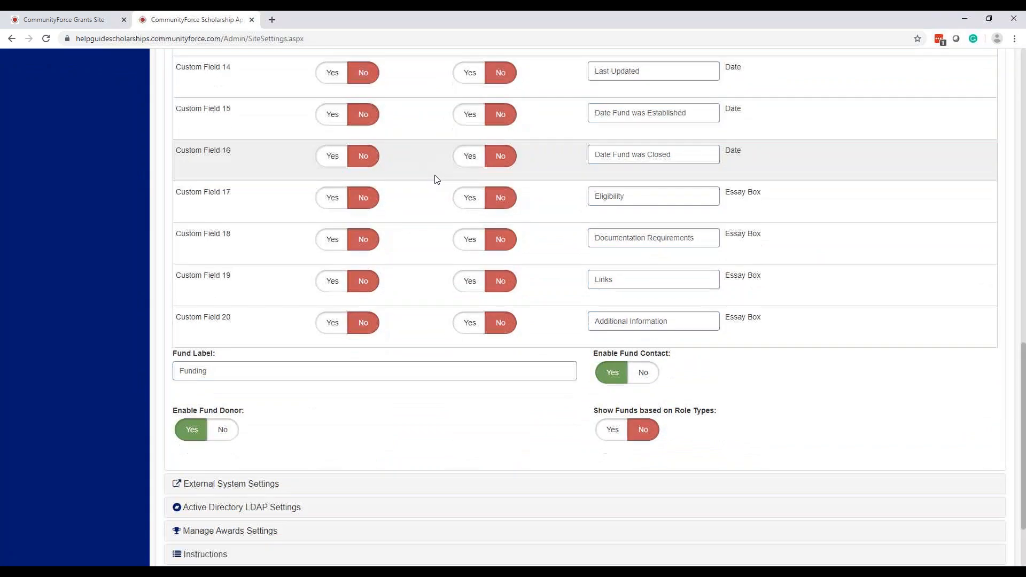
{"action": "scroll", "coordinate": [437, 179], "scroll_direction": "up", "scroll_amount": 6}
{"action": "scroll", "coordinate": [435, 179], "scroll_direction": "up", "scroll_amount": 4}
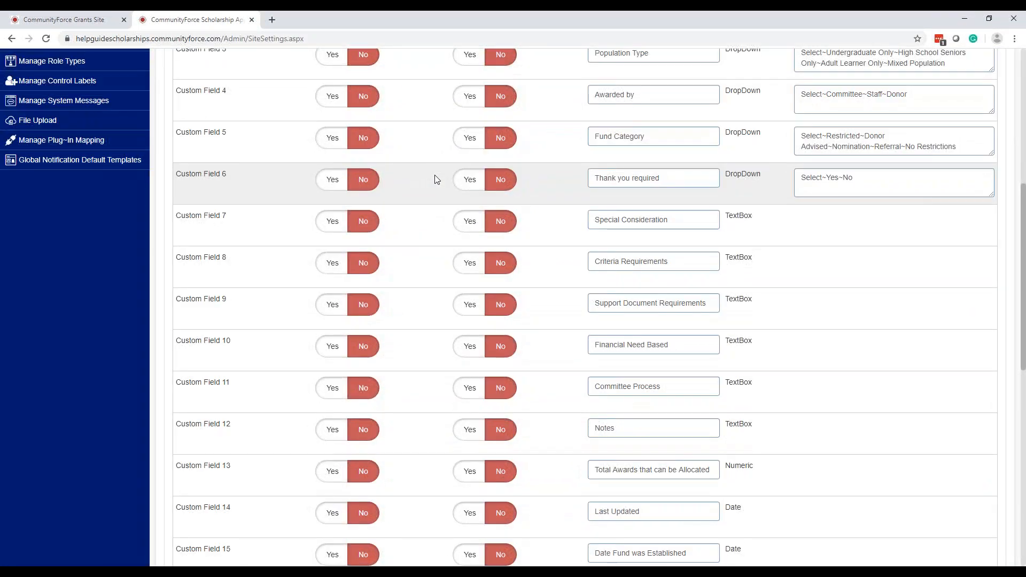
{"action": "scroll", "coordinate": [435, 179], "scroll_direction": "up", "scroll_amount": 4}
{"action": "scroll", "coordinate": [435, 179], "scroll_direction": "up", "scroll_amount": 1}
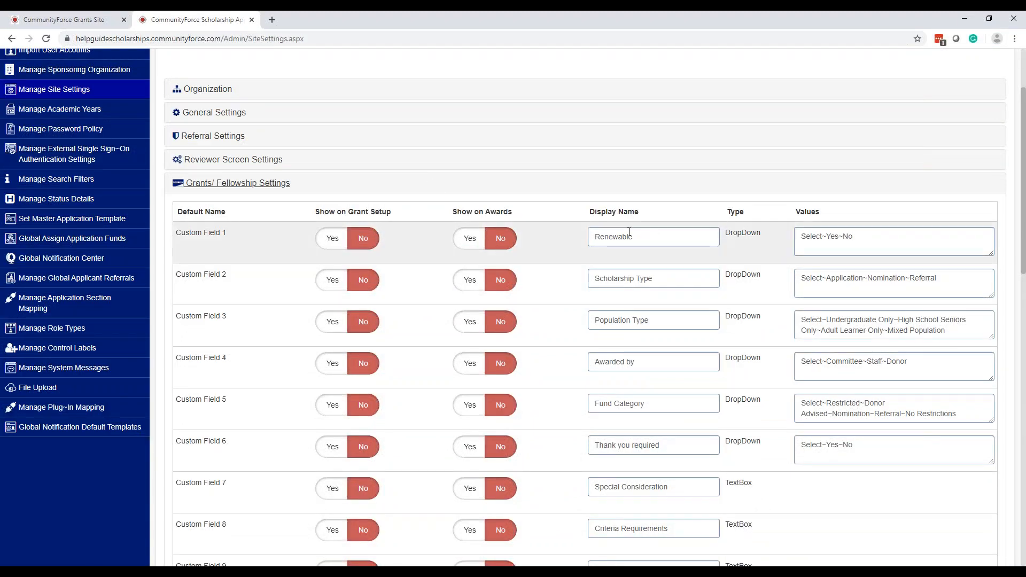
{"action": "scroll", "coordinate": [271, 247], "scroll_direction": "down", "scroll_amount": 11}
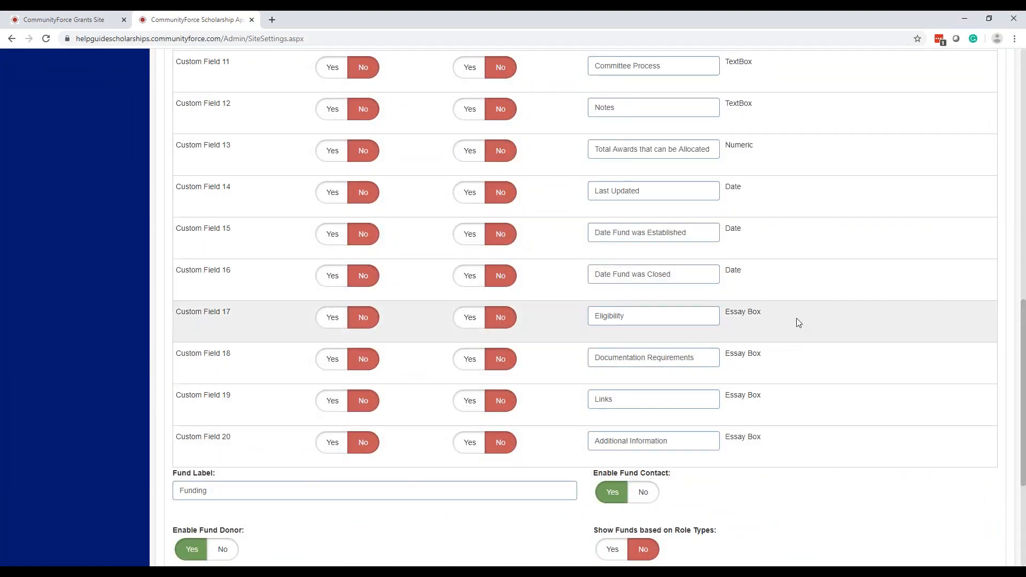
{"action": "scroll", "coordinate": [796, 318], "scroll_direction": "up", "scroll_amount": 4}
{"action": "scroll", "coordinate": [796, 321], "scroll_direction": "up", "scroll_amount": 2}
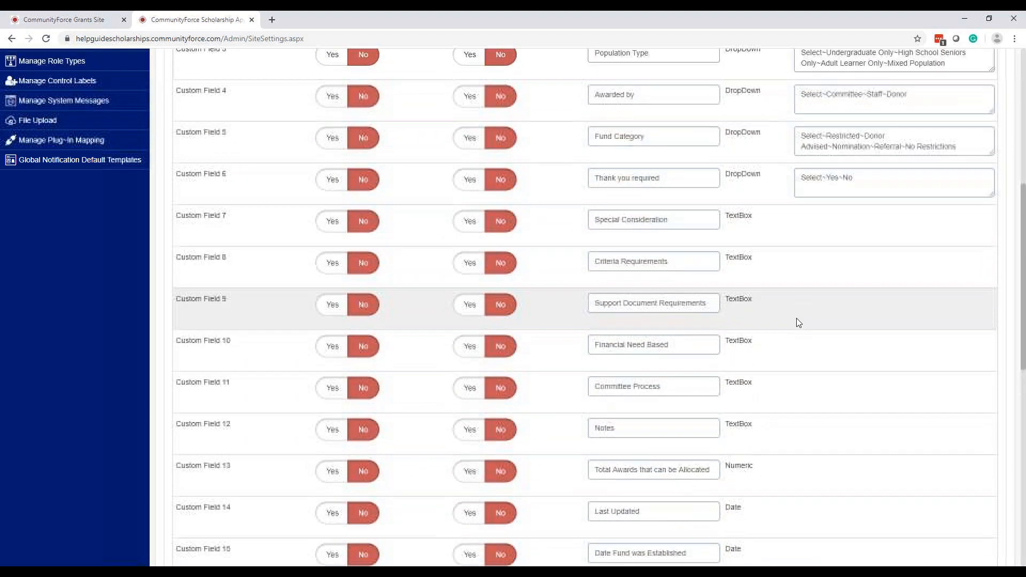
{"action": "scroll", "coordinate": [797, 320], "scroll_direction": "up", "scroll_amount": 3}
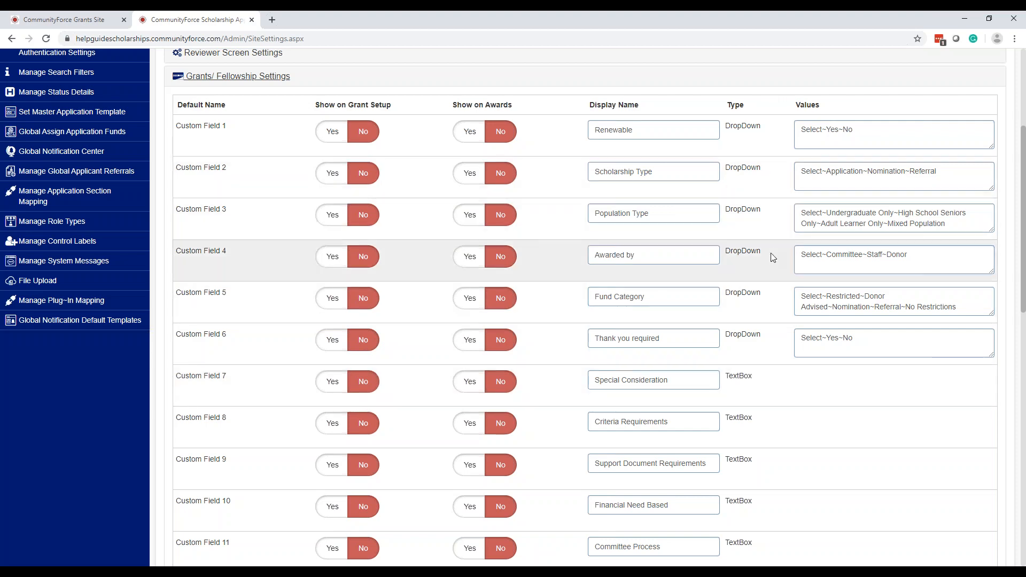
{"action": "scroll", "coordinate": [771, 261], "scroll_direction": "down", "scroll_amount": 4}
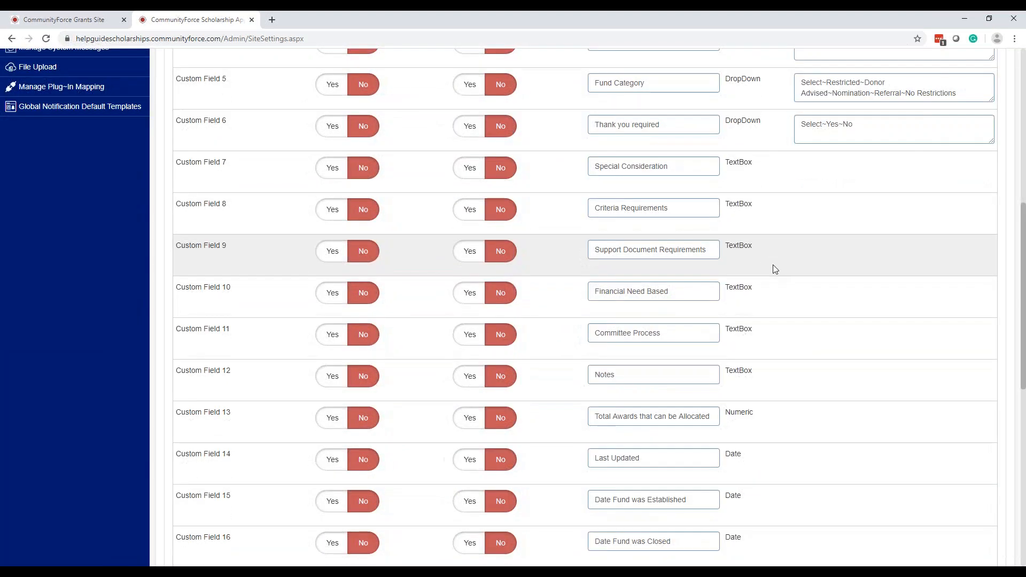
{"action": "scroll", "coordinate": [772, 265], "scroll_direction": "up", "scroll_amount": 5}
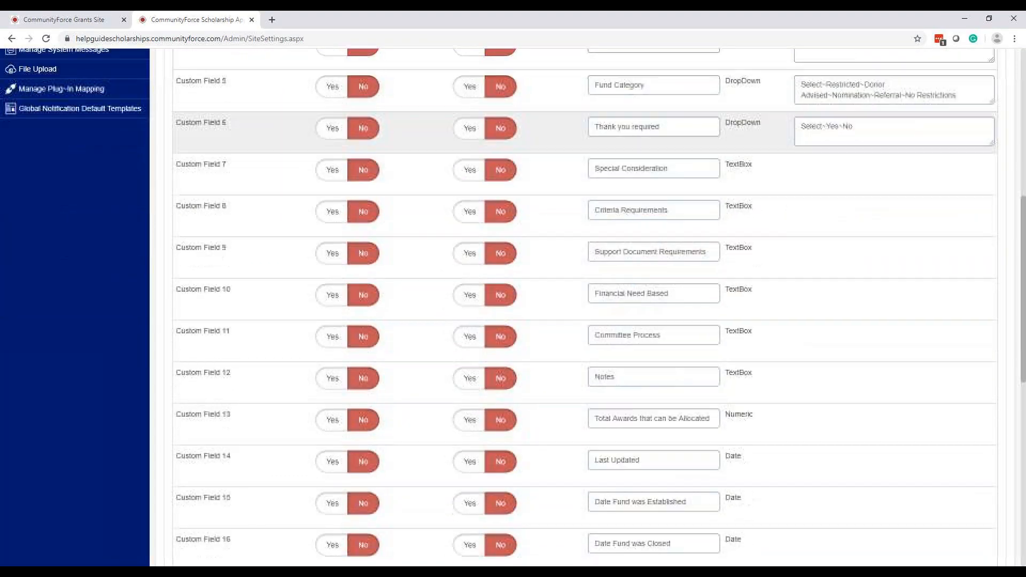
{"action": "scroll", "coordinate": [245, 232], "scroll_direction": "down", "scroll_amount": 9}
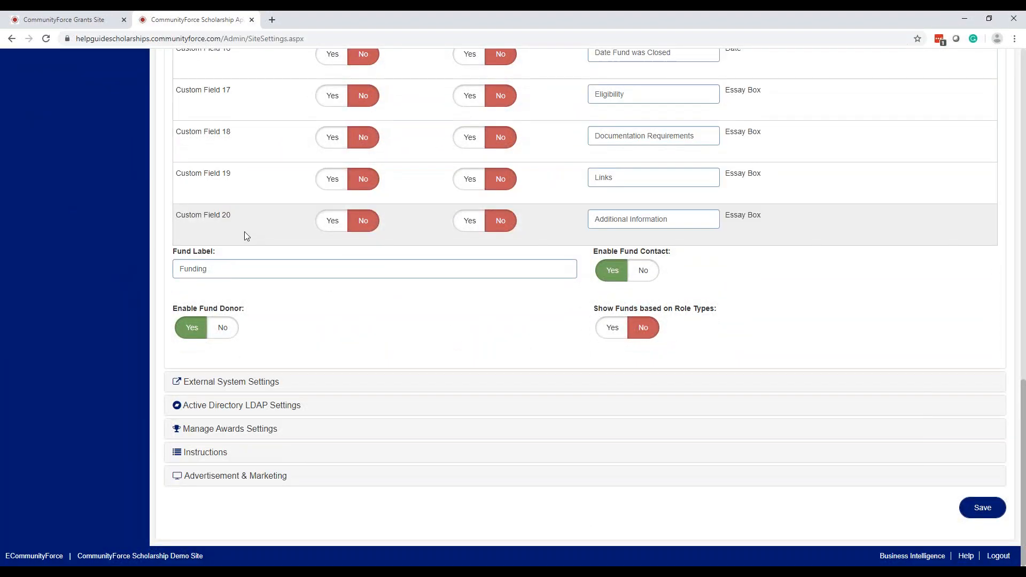
{"action": "left_click", "coordinate": [229, 276]}
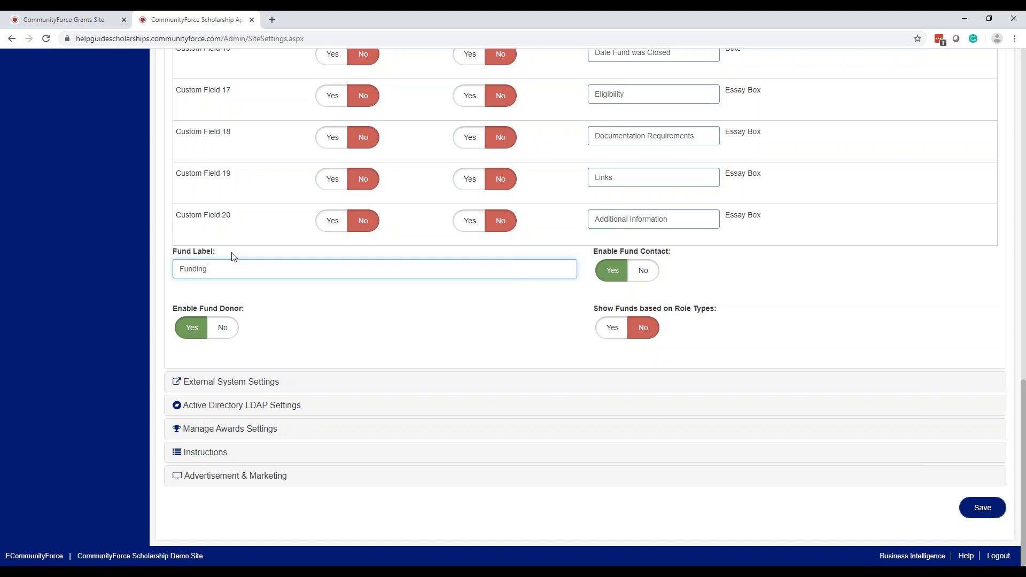
{"action": "scroll", "coordinate": [547, 323], "scroll_direction": "up", "scroll_amount": 15}
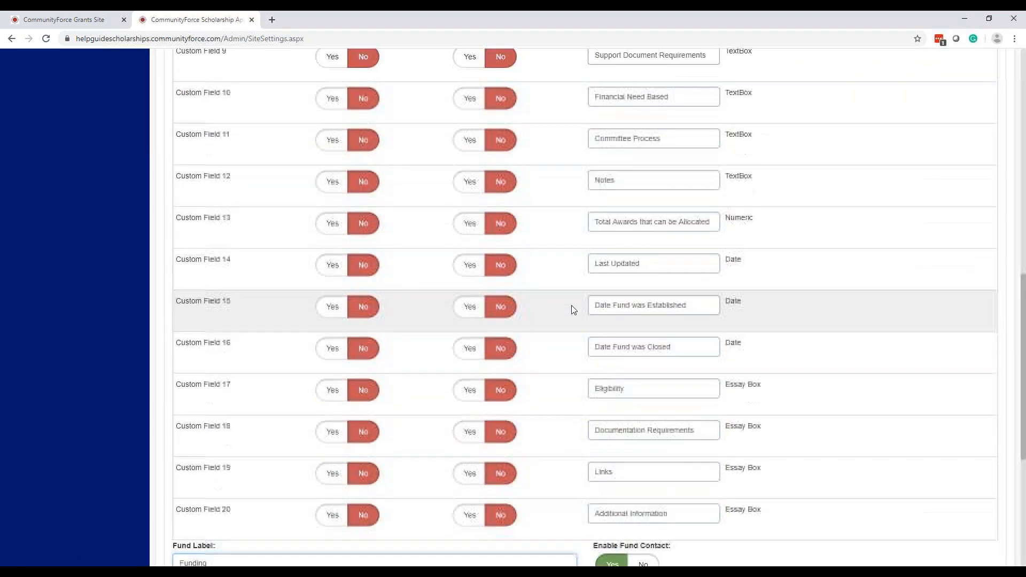
{"action": "scroll", "coordinate": [552, 291], "scroll_direction": "up", "scroll_amount": 2}
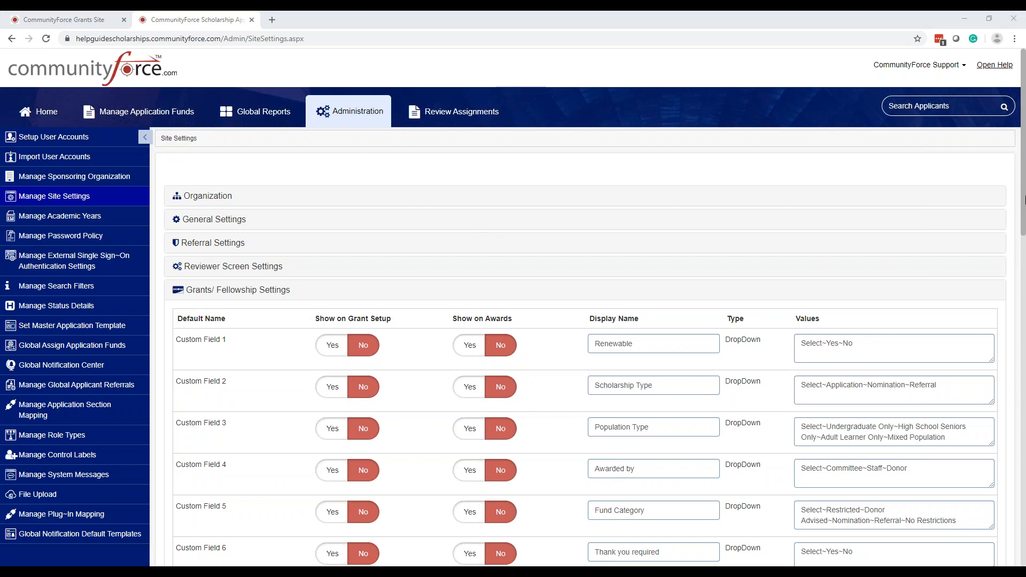
{"action": "scroll", "coordinate": [655, 183], "scroll_direction": "down", "scroll_amount": 16}
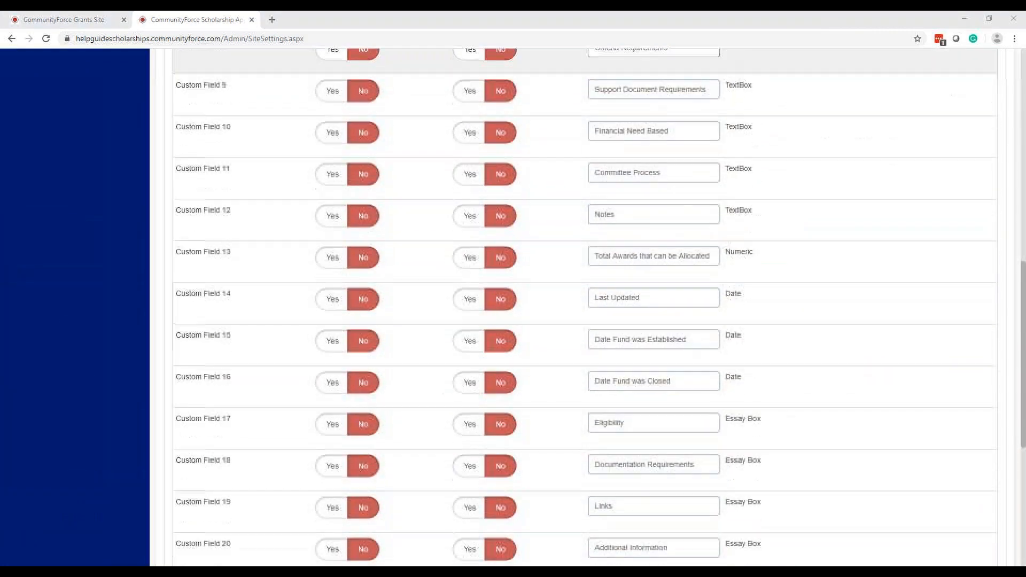
{"action": "left_click", "coordinate": [221, 267]}
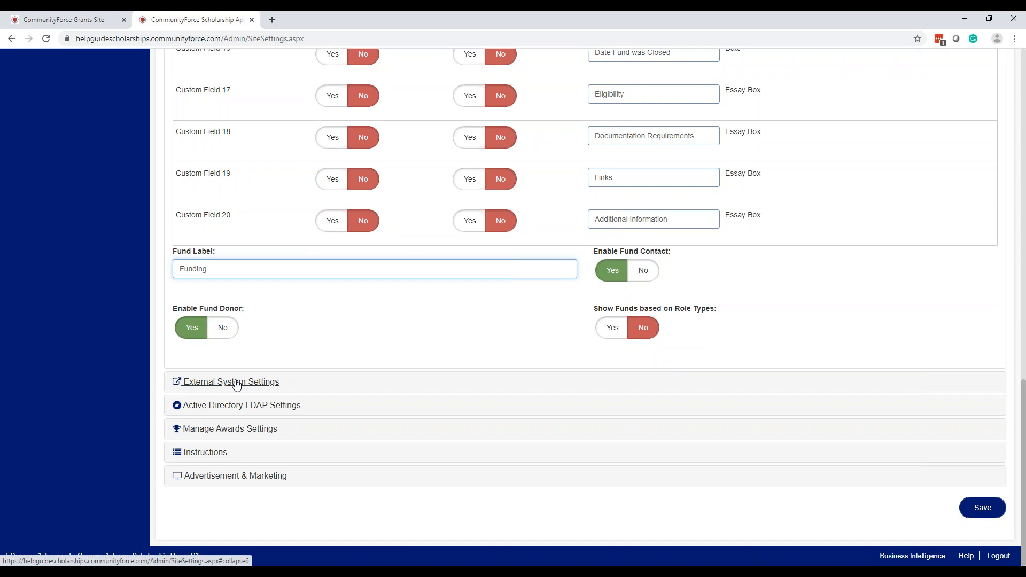
{"action": "scroll", "coordinate": [737, 318], "scroll_direction": "up", "scroll_amount": 8}
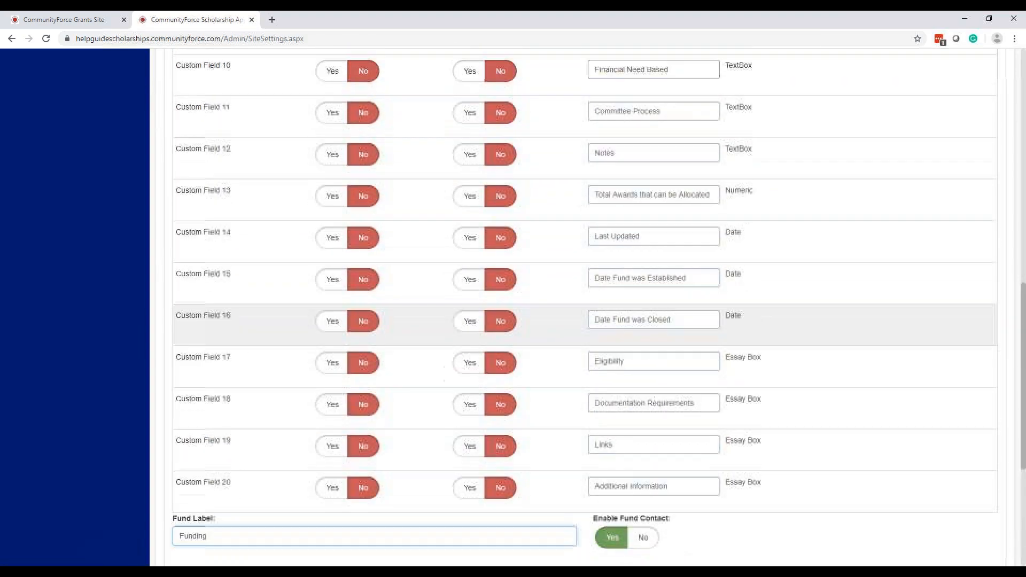
{"action": "scroll", "coordinate": [682, 309], "scroll_direction": "up", "scroll_amount": 10}
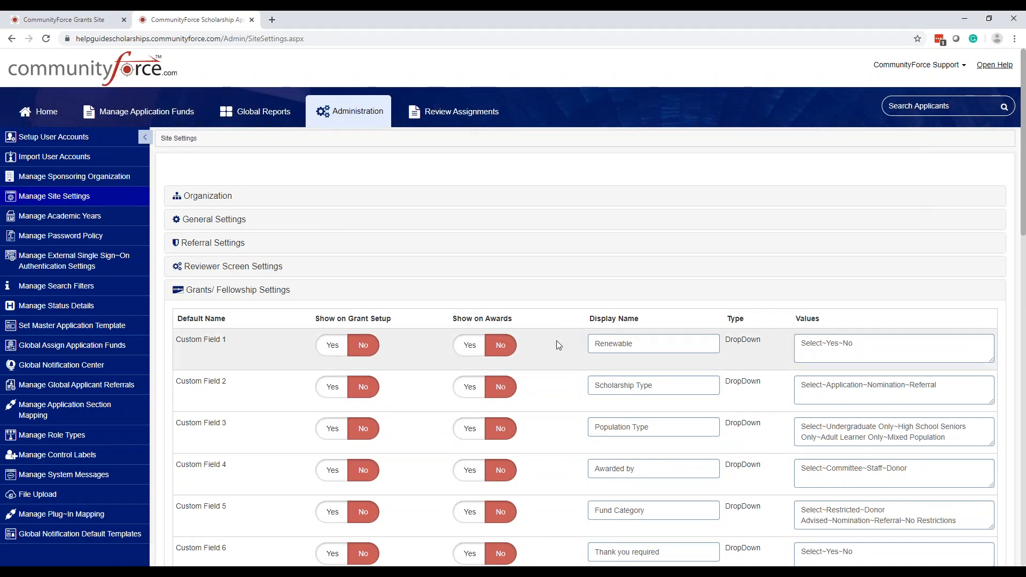
{"action": "scroll", "coordinate": [547, 345], "scroll_direction": "down", "scroll_amount": 2}
{"action": "scroll", "coordinate": [503, 314], "scroll_direction": "up", "scroll_amount": 2}
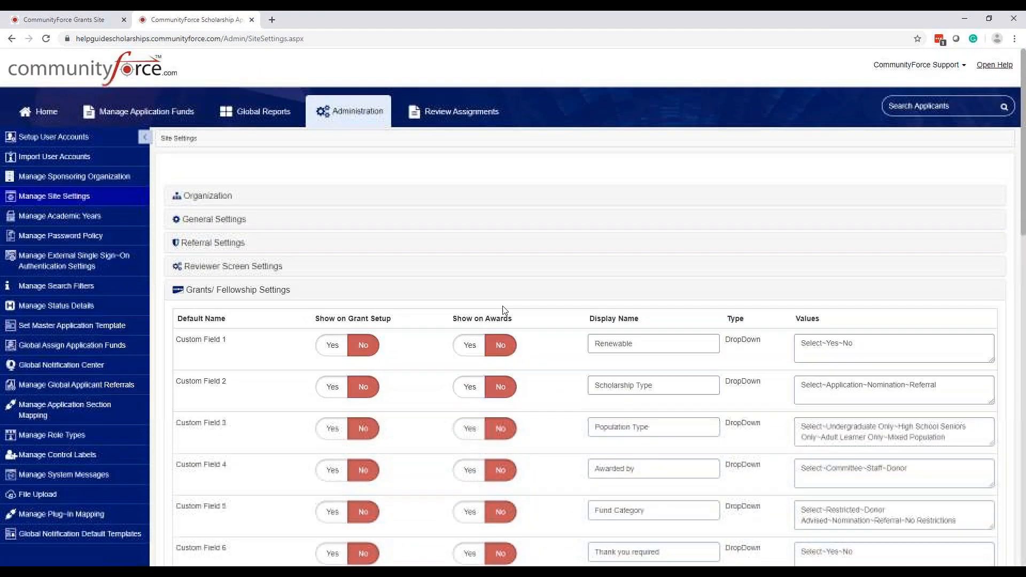
{"action": "scroll", "coordinate": [504, 314], "scroll_direction": "down", "scroll_amount": 2}
{"action": "scroll", "coordinate": [503, 313], "scroll_direction": "up", "scroll_amount": 2}
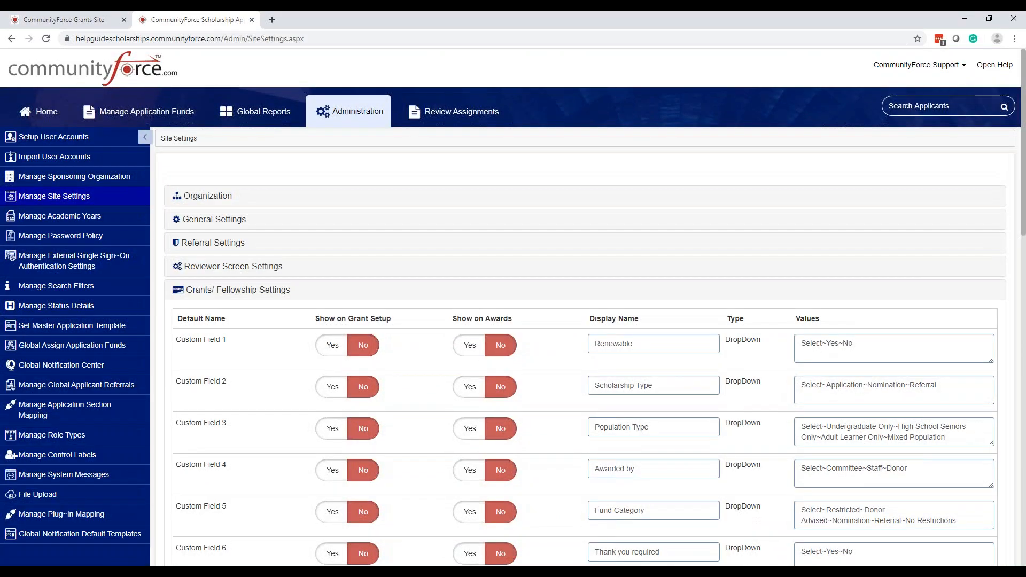
{"action": "scroll", "coordinate": [504, 314], "scroll_direction": "down", "scroll_amount": 10}
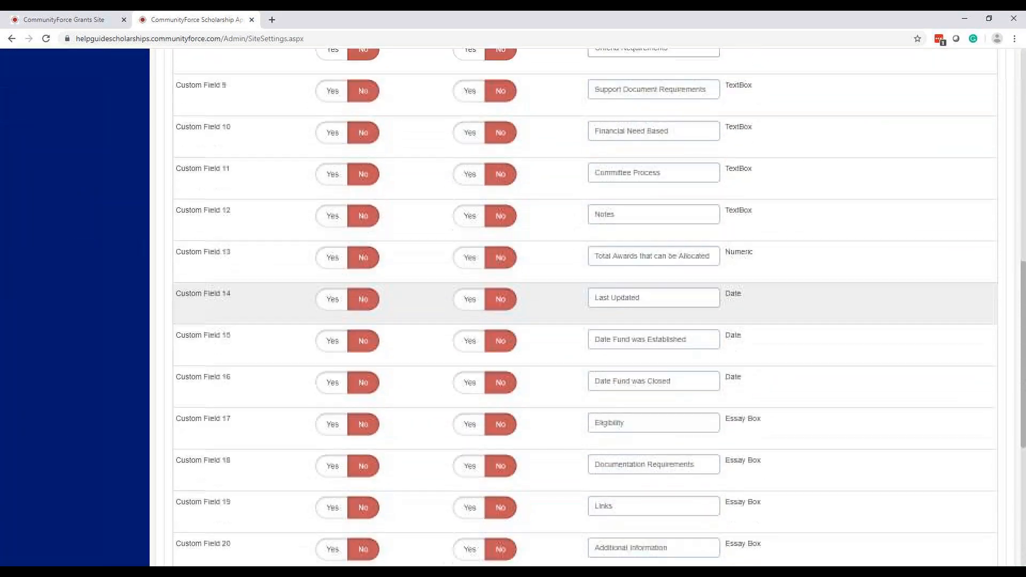
{"action": "scroll", "coordinate": [504, 313], "scroll_direction": "down", "scroll_amount": 6}
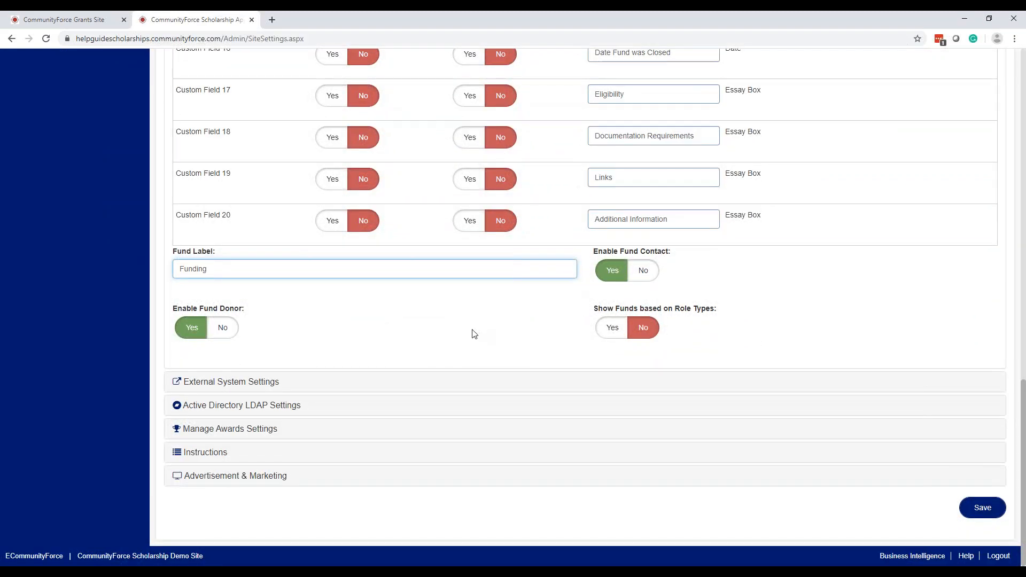
Expand External System, Active Directory LDAP, then Manage Awards Settings sections in turn
{"action": "left_click", "coordinate": [259, 382]}
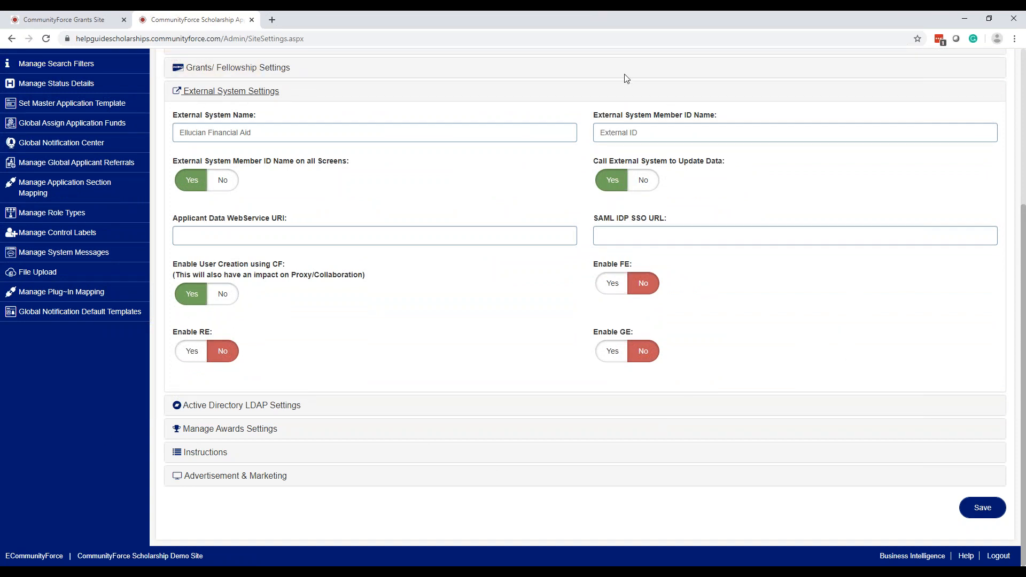
{"action": "left_click", "coordinate": [291, 411]}
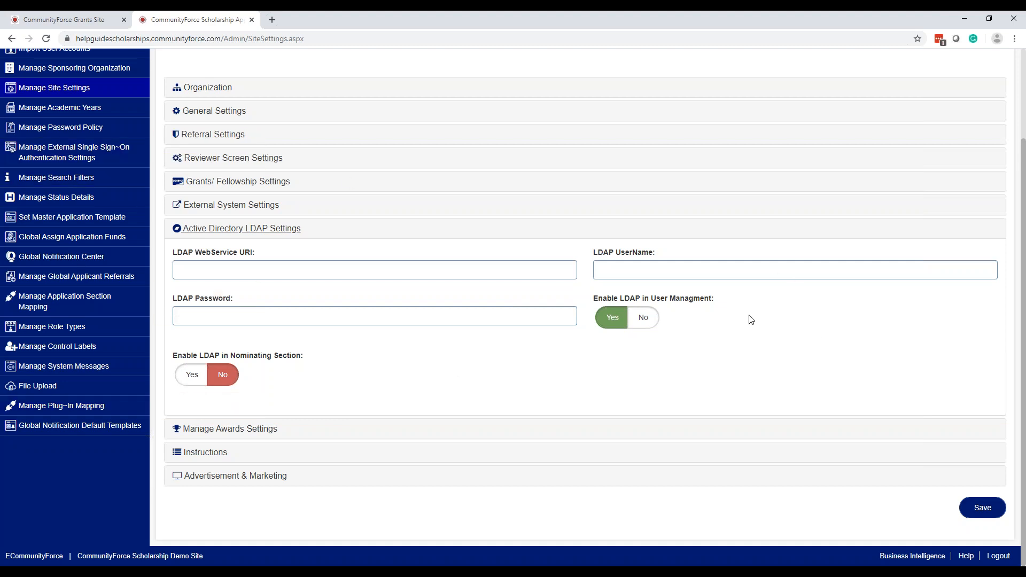
{"action": "left_click", "coordinate": [253, 432]}
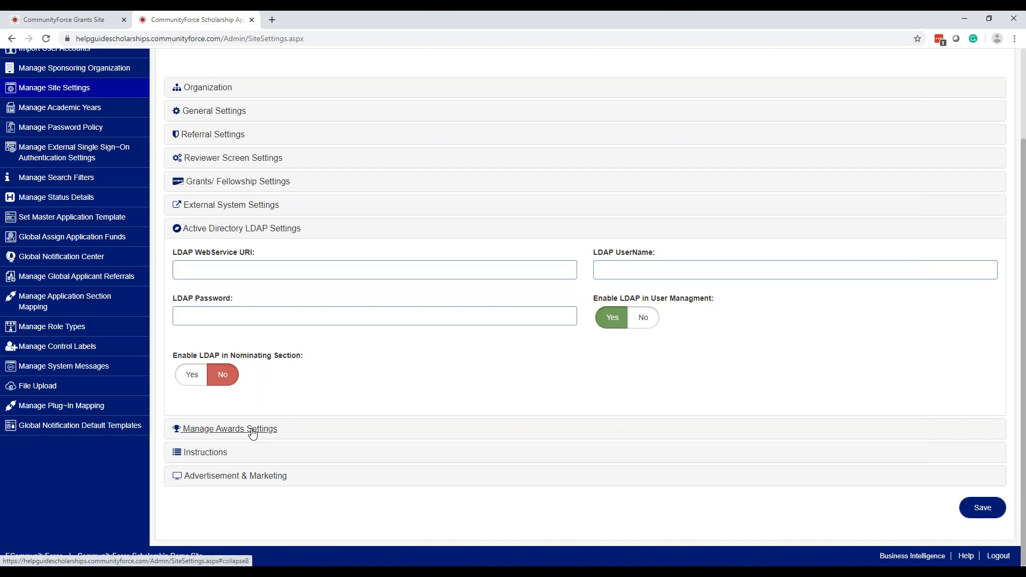
Scroll through Manage Awards Settings reviewing Award Custom Fields, all set to No
{"action": "scroll", "coordinate": [339, 408], "scroll_direction": "up", "scroll_amount": 15}
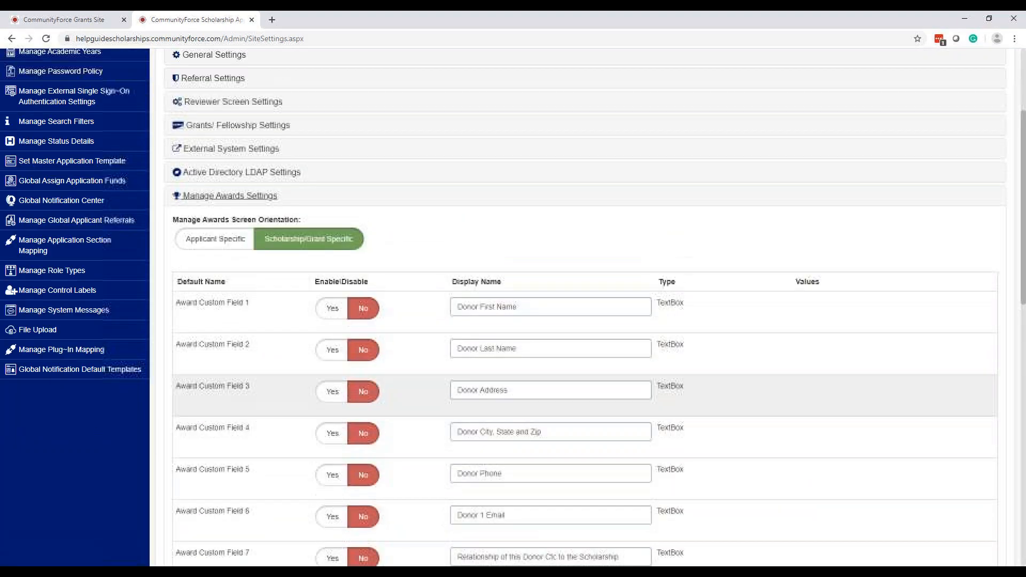
{"action": "scroll", "coordinate": [588, 395], "scroll_direction": "down", "scroll_amount": 3}
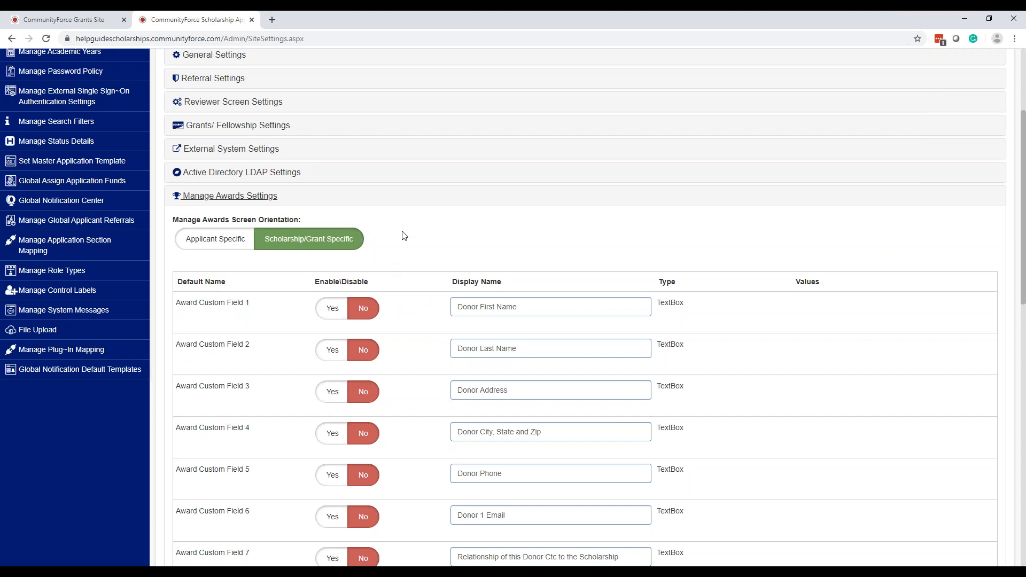
{"action": "left_click", "coordinate": [319, 249]}
{"action": "left_click", "coordinate": [318, 248]}
{"action": "scroll", "coordinate": [409, 238], "scroll_direction": "down", "scroll_amount": 1}
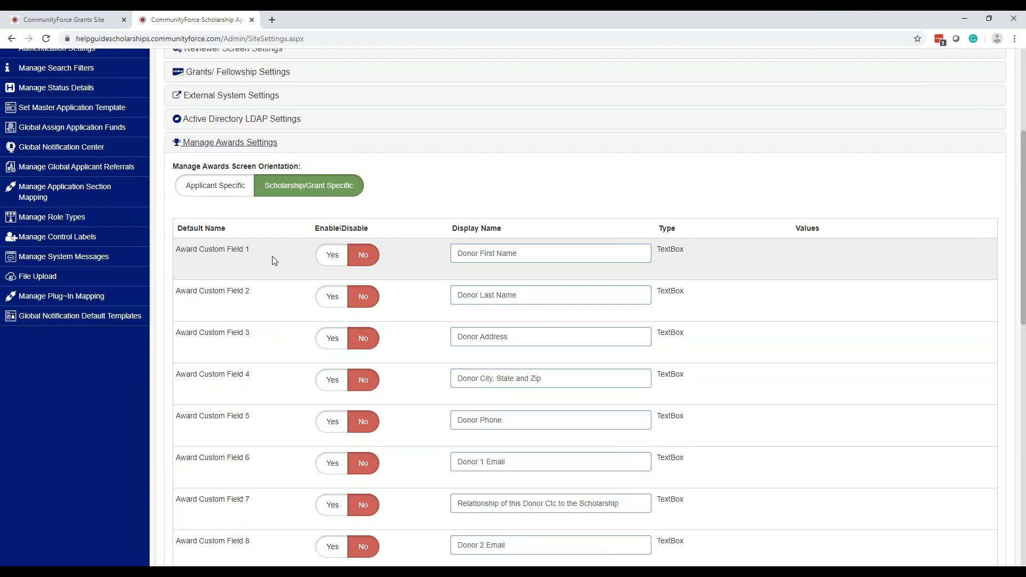
{"action": "scroll", "coordinate": [272, 259], "scroll_direction": "down", "scroll_amount": 1}
{"action": "scroll", "coordinate": [272, 260], "scroll_direction": "down", "scroll_amount": 1}
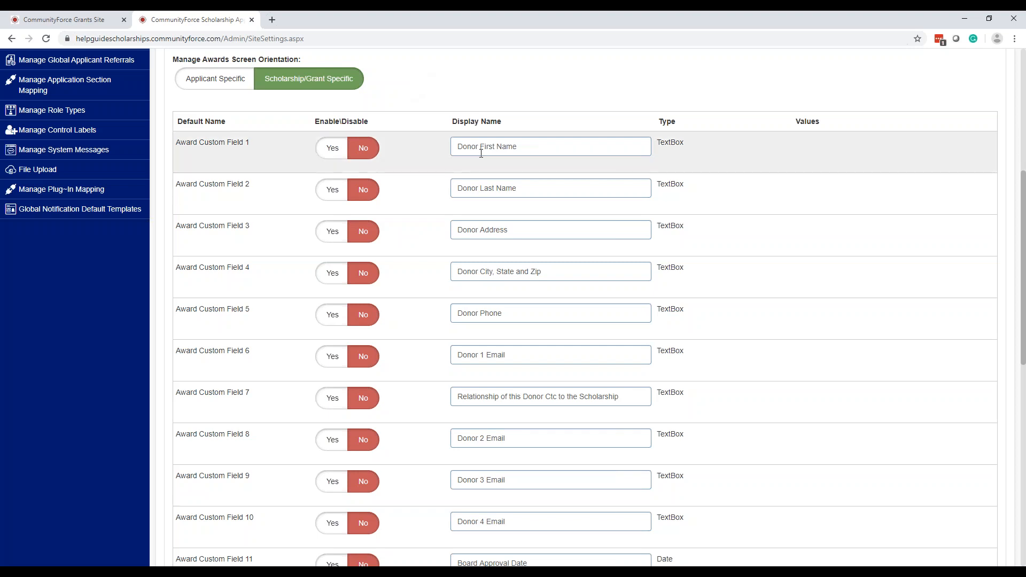
{"action": "scroll", "coordinate": [481, 191], "scroll_direction": "down", "scroll_amount": 1}
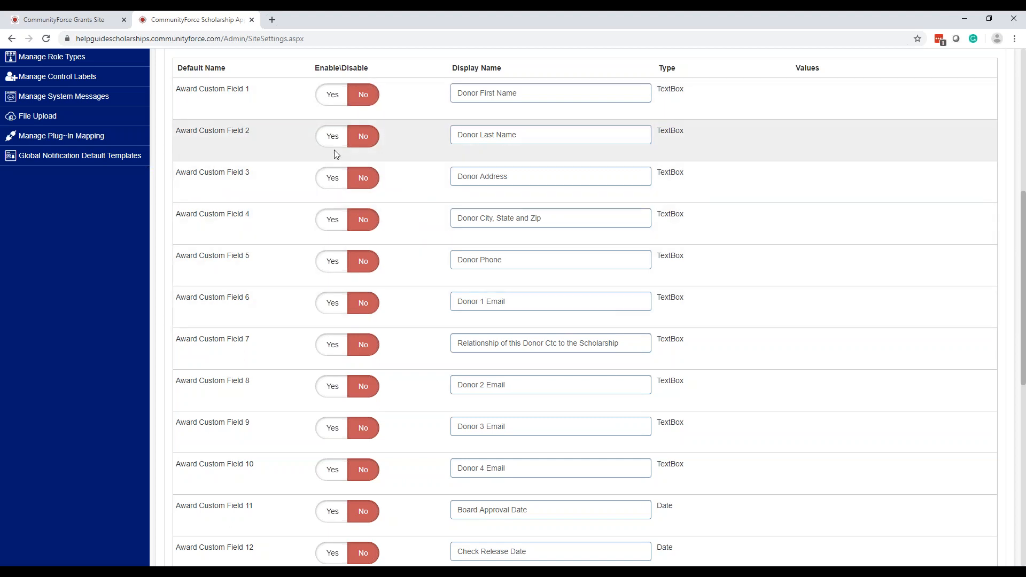
{"action": "scroll", "coordinate": [732, 124], "scroll_direction": "down", "scroll_amount": 2}
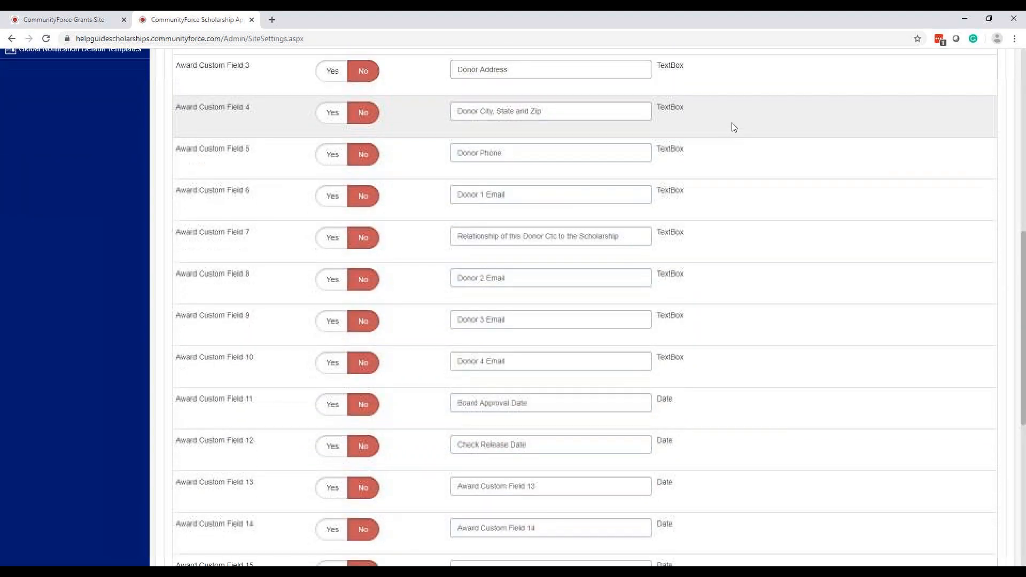
{"action": "scroll", "coordinate": [732, 125], "scroll_direction": "down", "scroll_amount": 2}
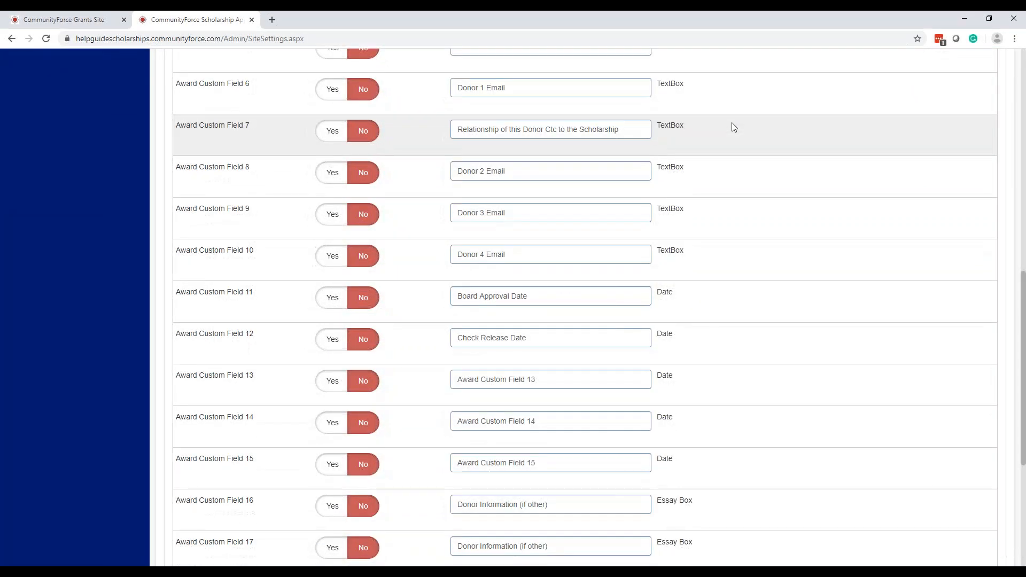
{"action": "scroll", "coordinate": [729, 124], "scroll_direction": "down", "scroll_amount": 2}
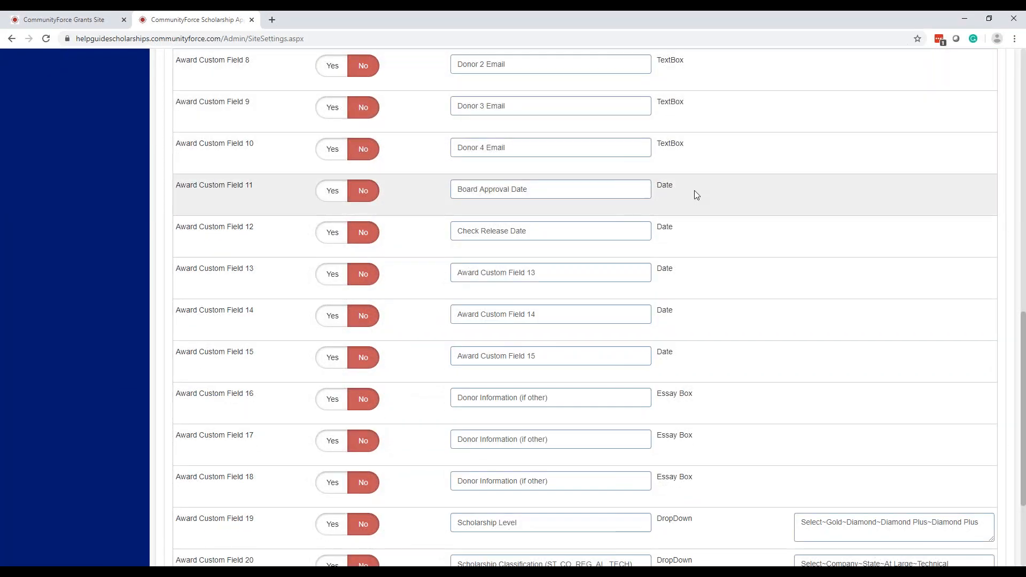
{"action": "scroll", "coordinate": [694, 190], "scroll_direction": "down", "scroll_amount": 2}
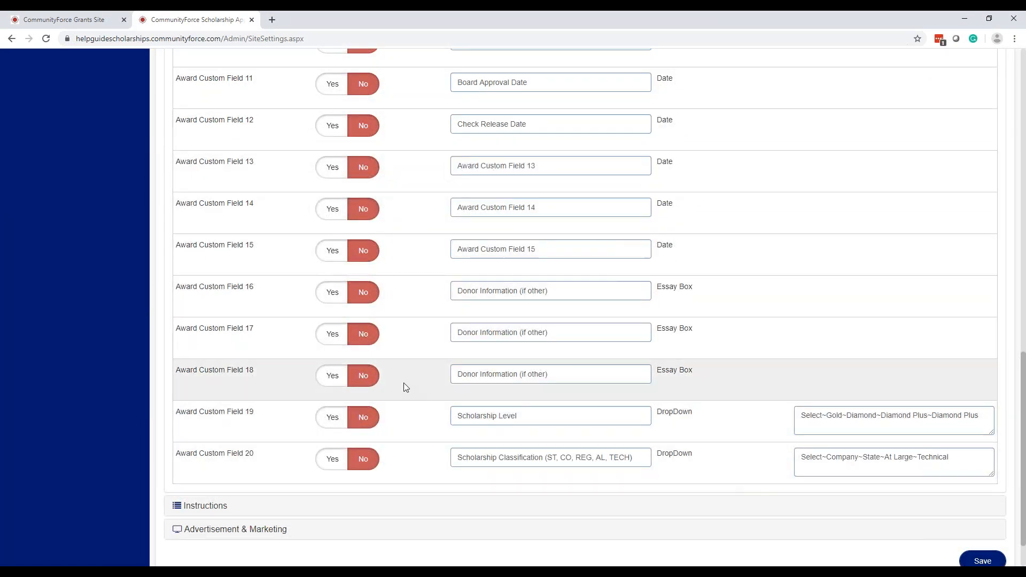
Inspect display names and option values of Award Custom Fields 14–20 without changing them
{"action": "left_click", "coordinate": [577, 374]}
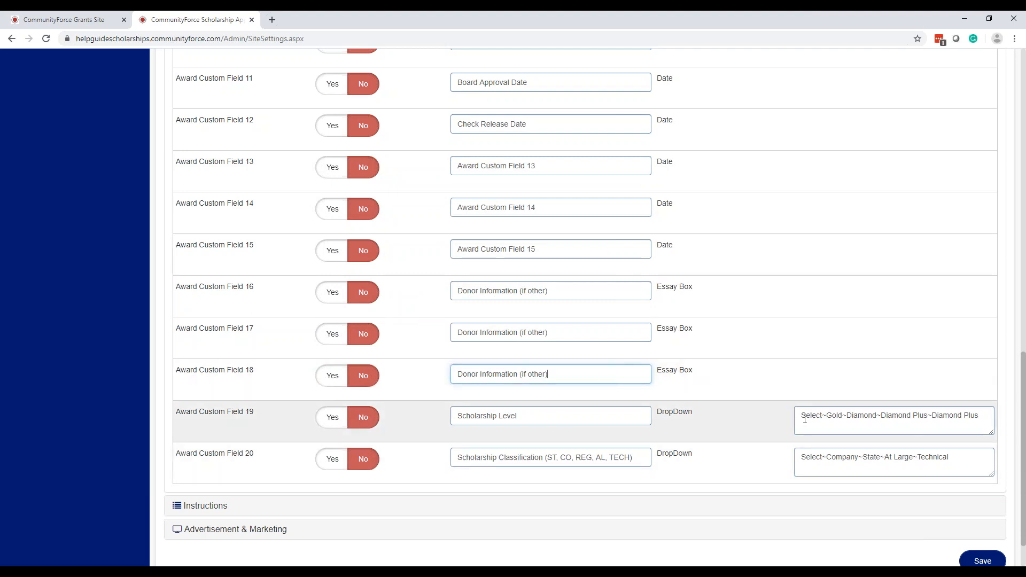
{"action": "left_click_drag", "start_coordinate": [803, 418], "coordinate": [1011, 416]}
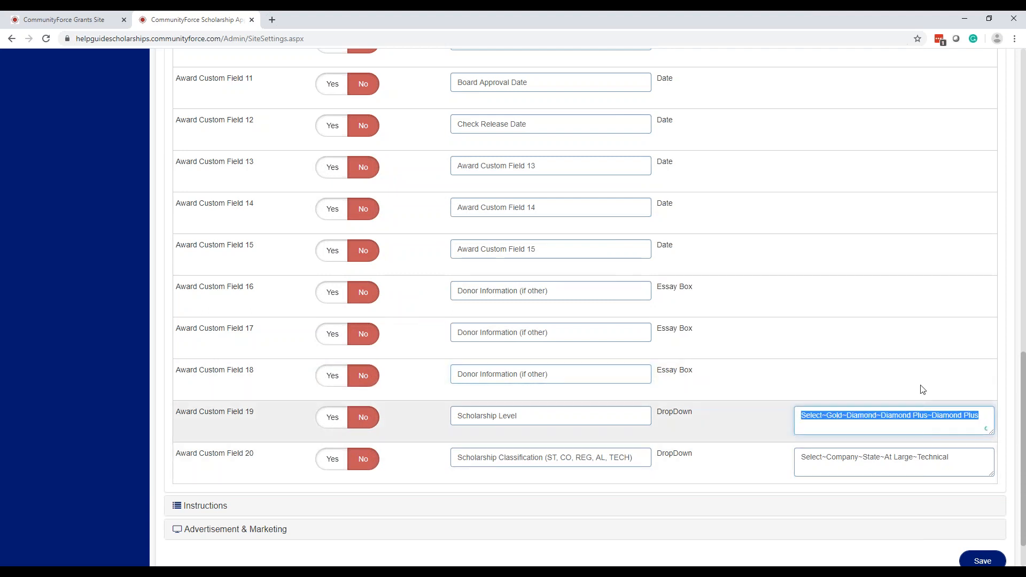
{"action": "left_click", "coordinate": [856, 467]}
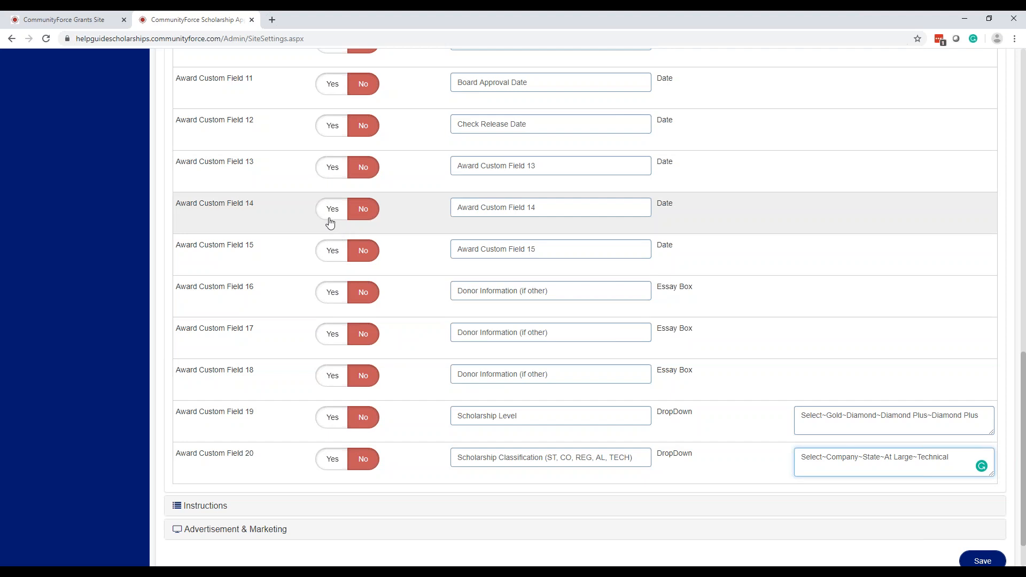
{"action": "left_click", "coordinate": [517, 83]}
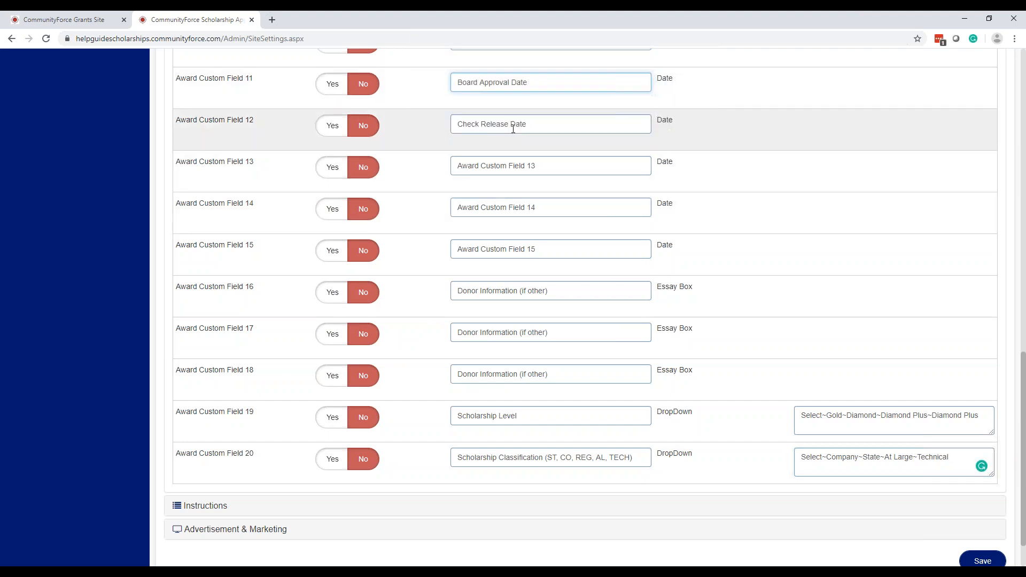
{"action": "left_click_drag", "start_coordinate": [520, 209], "coordinate": [524, 210]}
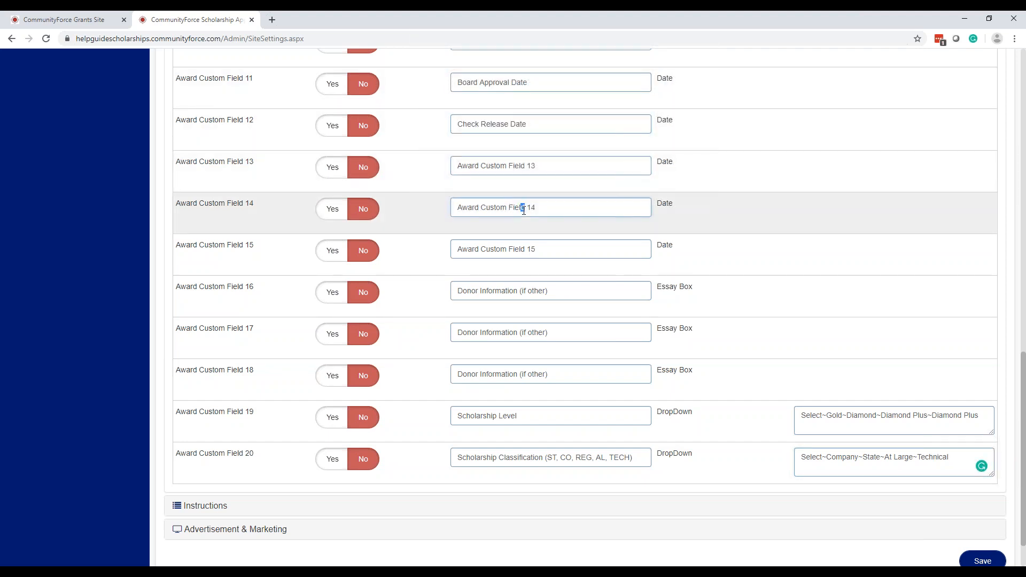
{"action": "left_click", "coordinate": [528, 248]}
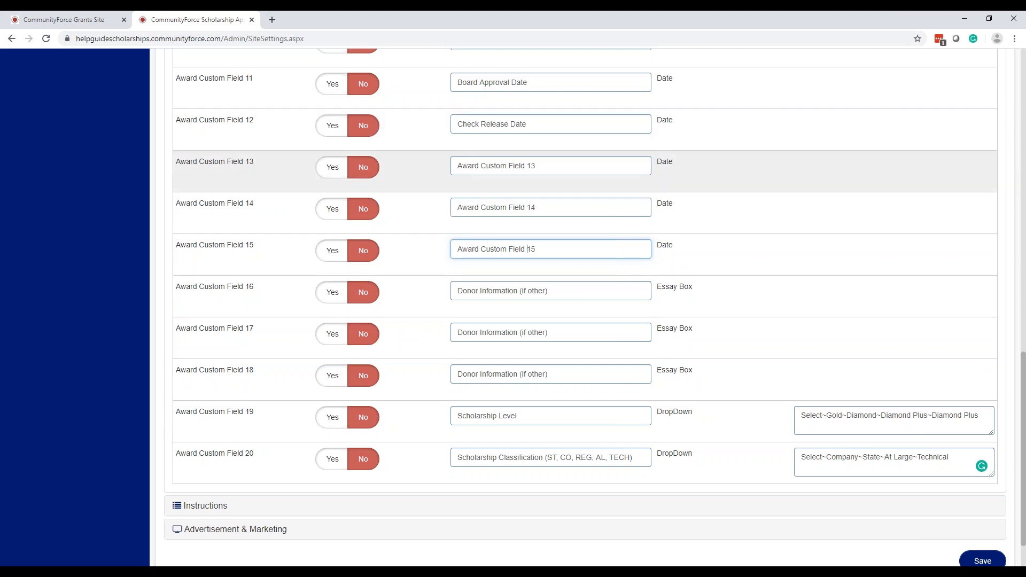
{"action": "scroll", "coordinate": [249, 155], "scroll_direction": "up", "scroll_amount": 11}
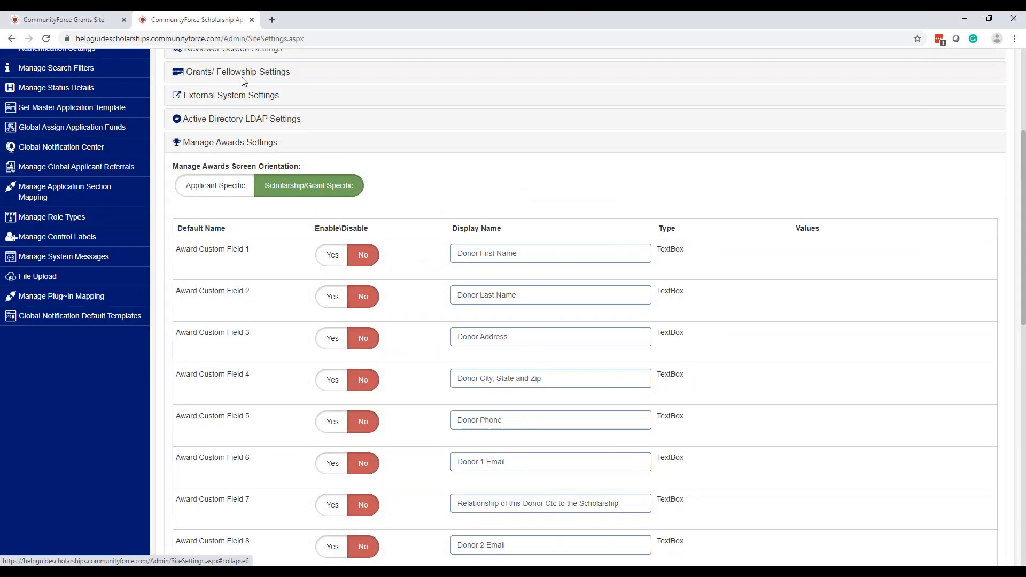
{"action": "scroll", "coordinate": [248, 69], "scroll_direction": "up", "scroll_amount": 2}
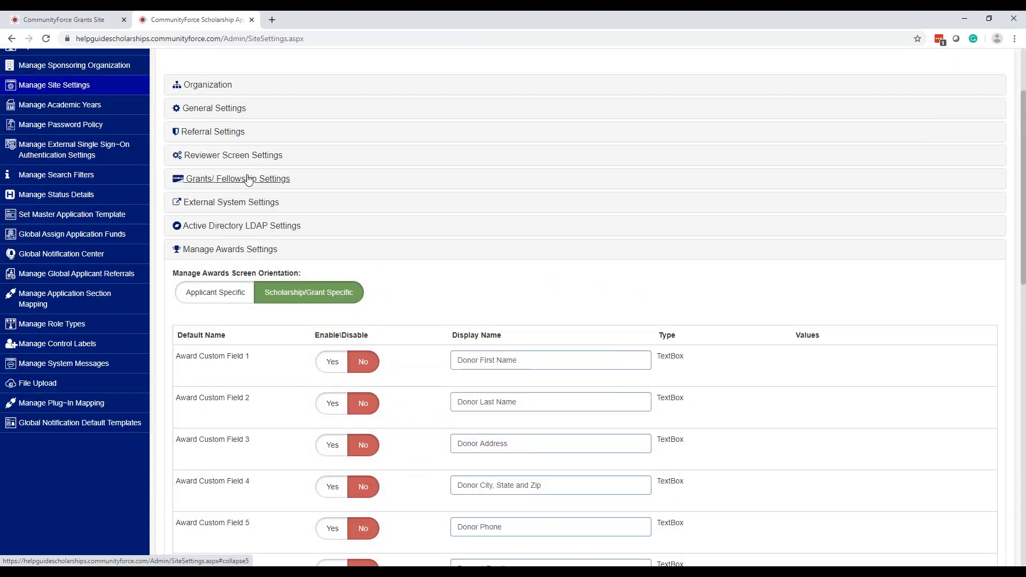
{"action": "scroll", "coordinate": [247, 179], "scroll_direction": "down", "scroll_amount": 5}
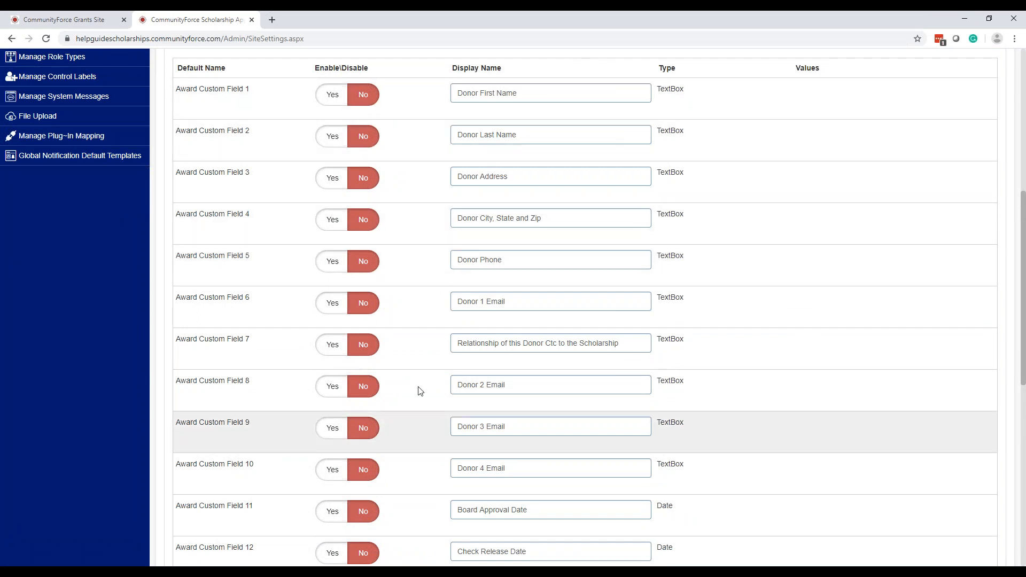
{"action": "scroll", "coordinate": [489, 309], "scroll_direction": "down", "scroll_amount": 9}
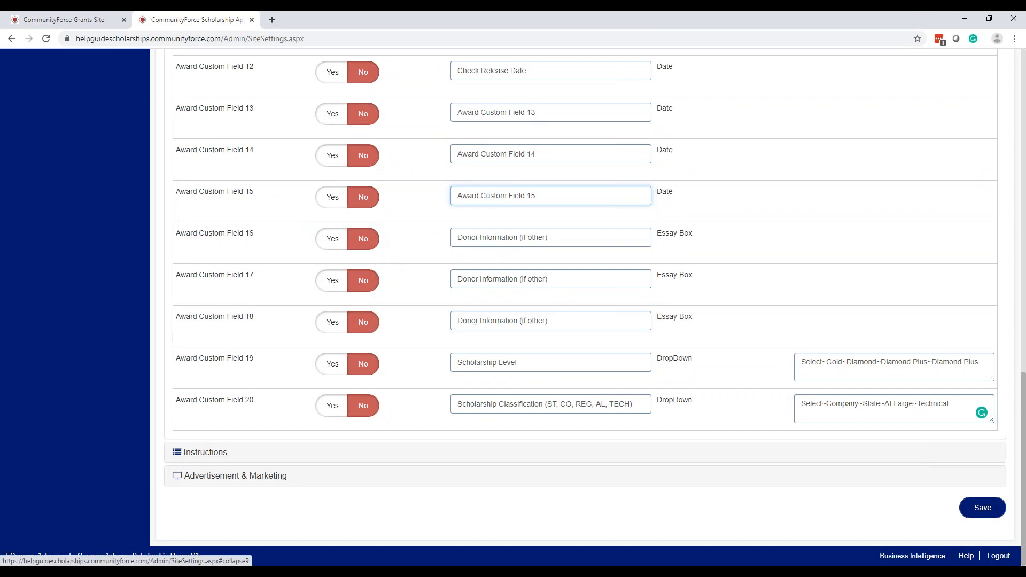
Expand the Instructions settings and check the search page header message
{"action": "left_click", "coordinate": [205, 452]}
{"action": "scroll", "coordinate": [470, 283], "scroll_direction": "down", "scroll_amount": 10}
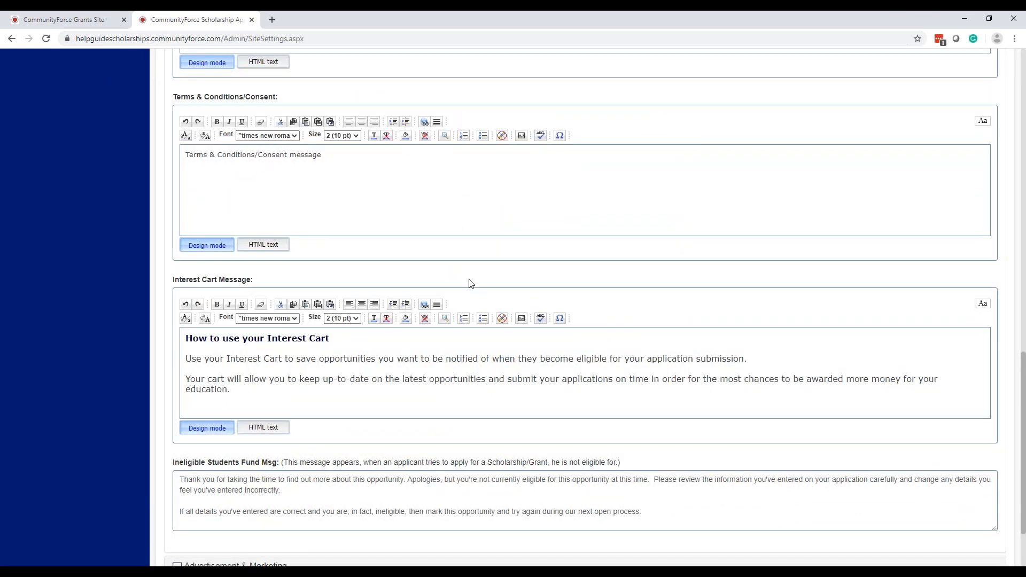
{"action": "scroll", "coordinate": [472, 282], "scroll_direction": "up", "scroll_amount": 6}
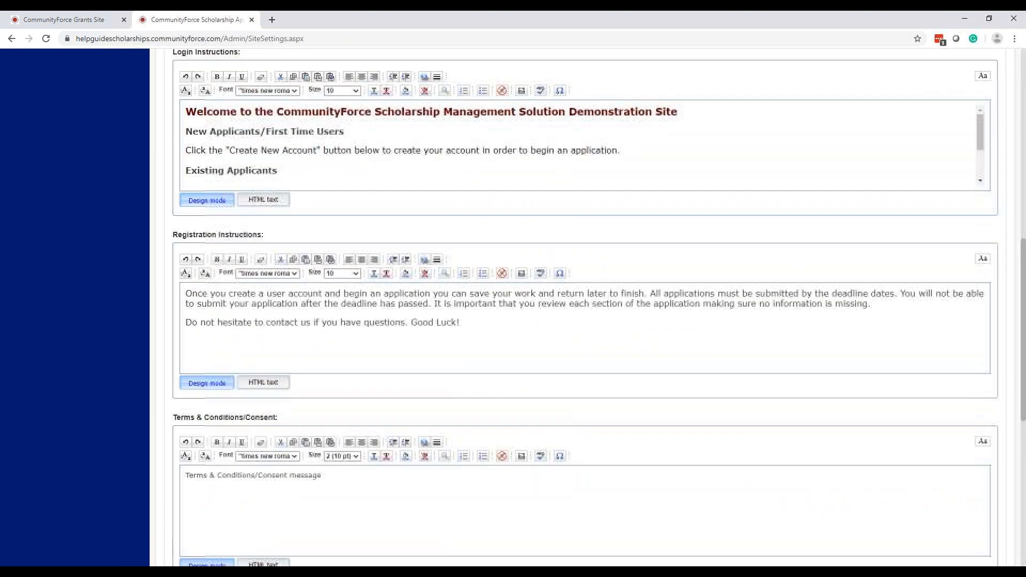
{"action": "scroll", "coordinate": [391, 240], "scroll_direction": "up", "scroll_amount": 2}
{"action": "scroll", "coordinate": [394, 241], "scroll_direction": "up", "scroll_amount": 2}
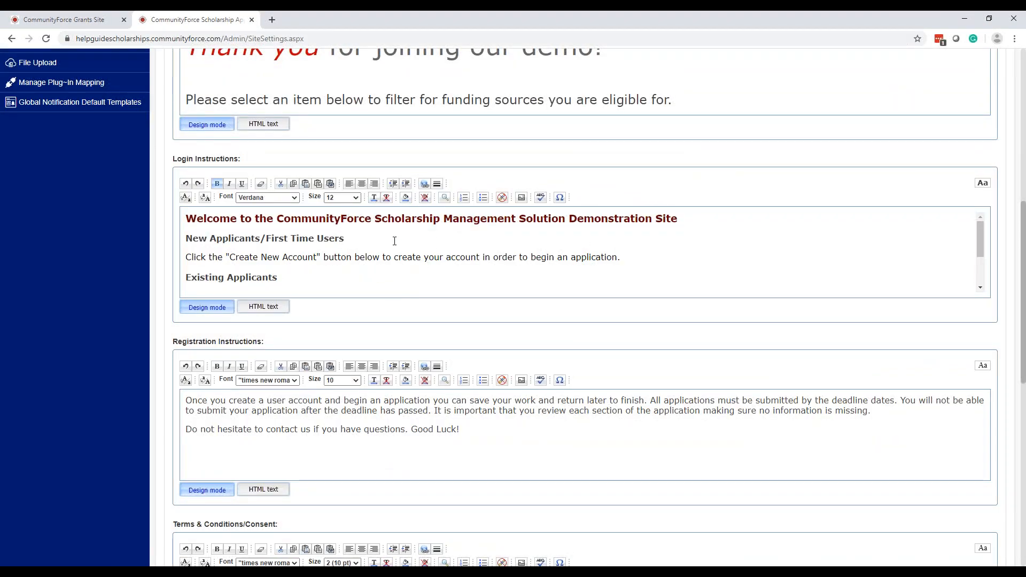
{"action": "scroll", "coordinate": [394, 241], "scroll_direction": "up", "scroll_amount": 4}
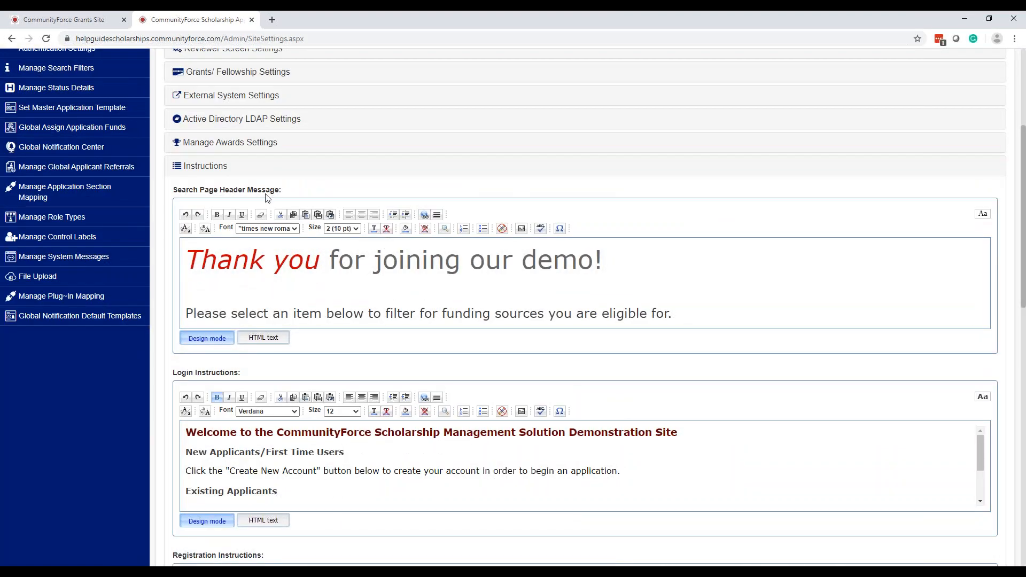
{"action": "left_click", "coordinate": [263, 292]}
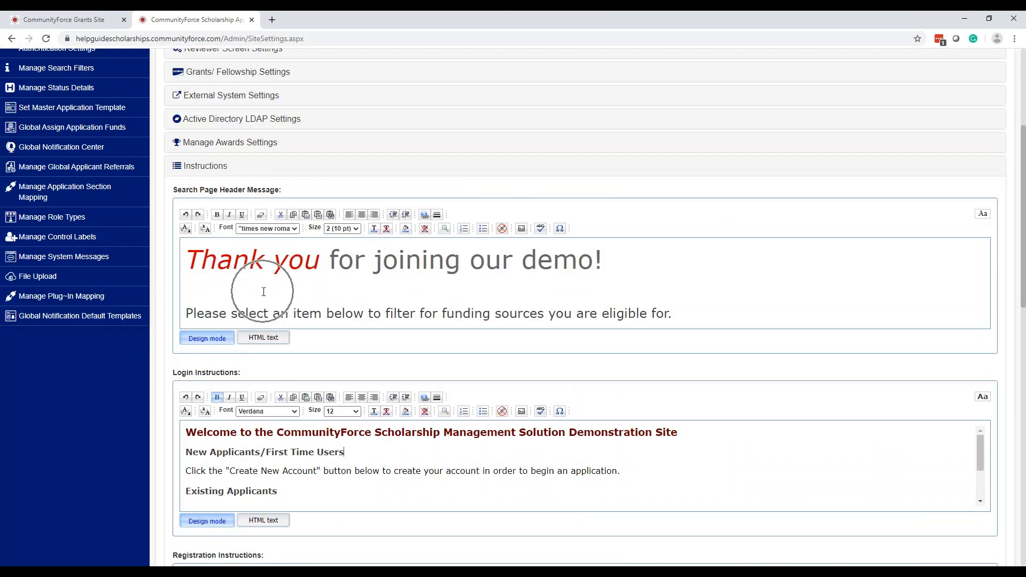
{"action": "left_click", "coordinate": [263, 292]}
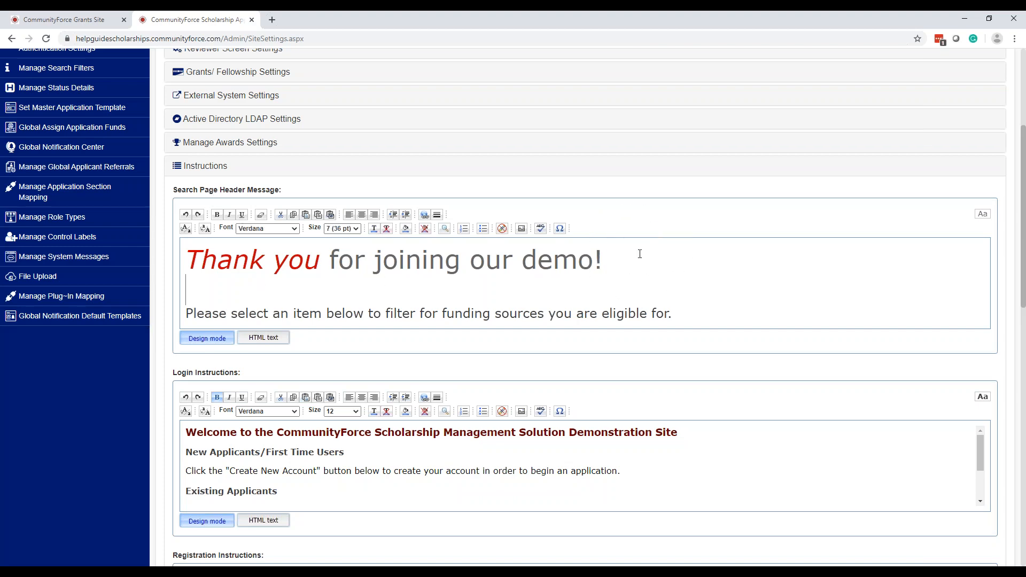
Review the Login, Registration and Terms & Conditions instruction messages
{"action": "scroll", "coordinate": [639, 252], "scroll_direction": "down", "scroll_amount": 2}
{"action": "left_click", "coordinate": [701, 368]}
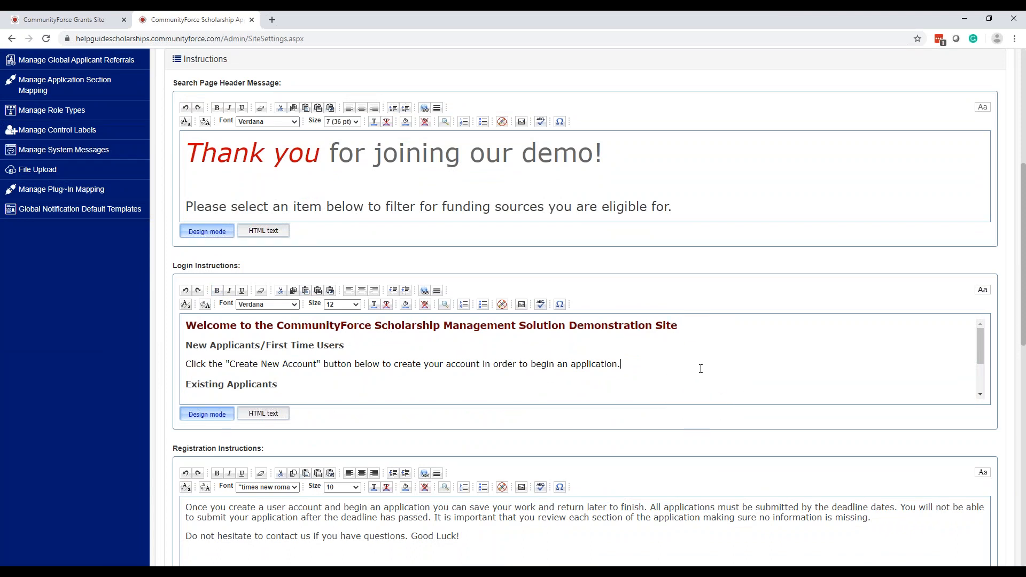
{"action": "scroll", "coordinate": [700, 368], "scroll_direction": "down", "scroll_amount": 2}
{"action": "scroll", "coordinate": [664, 469], "scroll_direction": "down", "scroll_amount": 3}
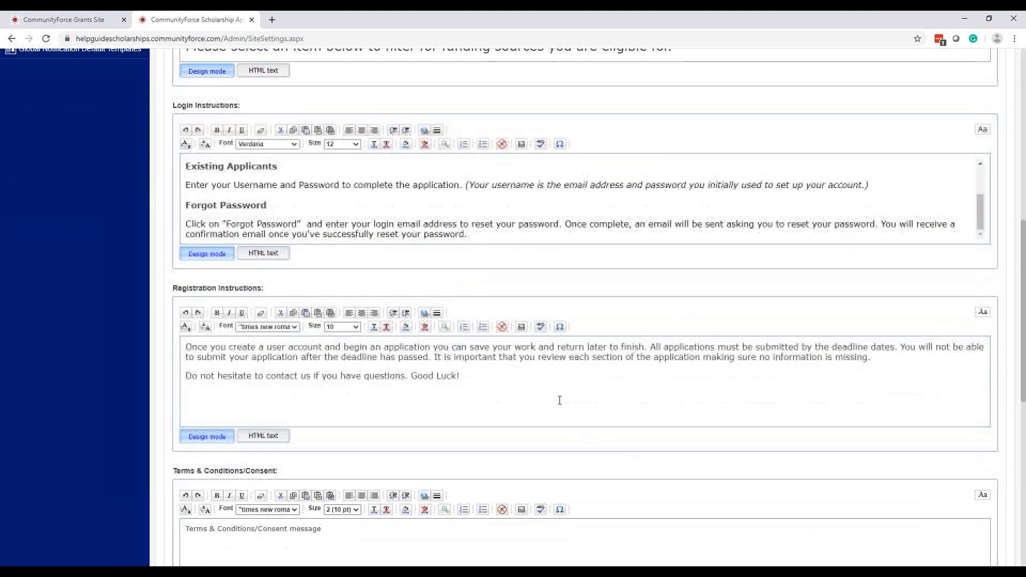
{"action": "left_click", "coordinate": [522, 384]}
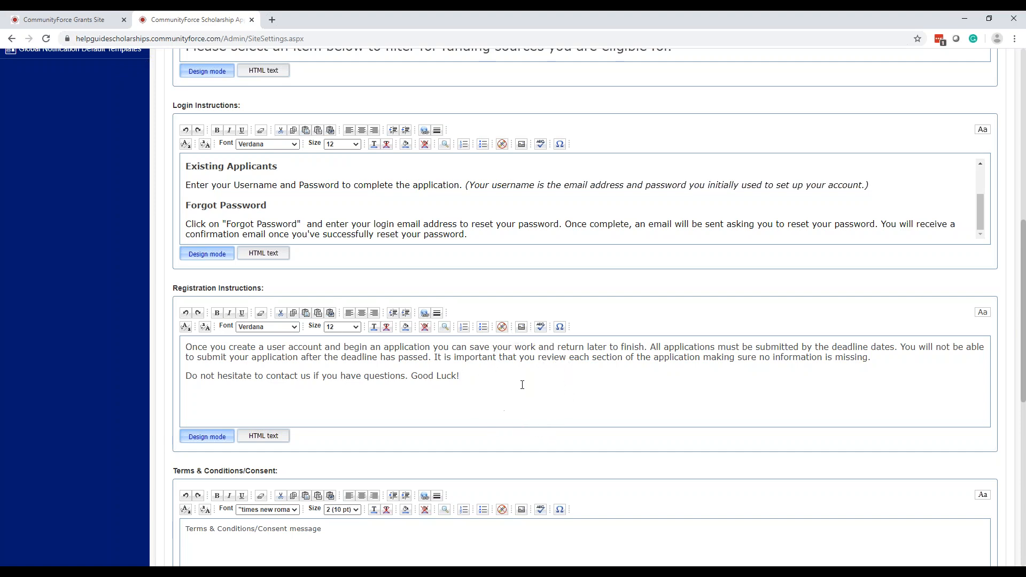
{"action": "scroll", "coordinate": [522, 385], "scroll_direction": "down", "scroll_amount": 3}
{"action": "left_click", "coordinate": [522, 387]}
{"action": "left_click", "coordinate": [522, 387]}
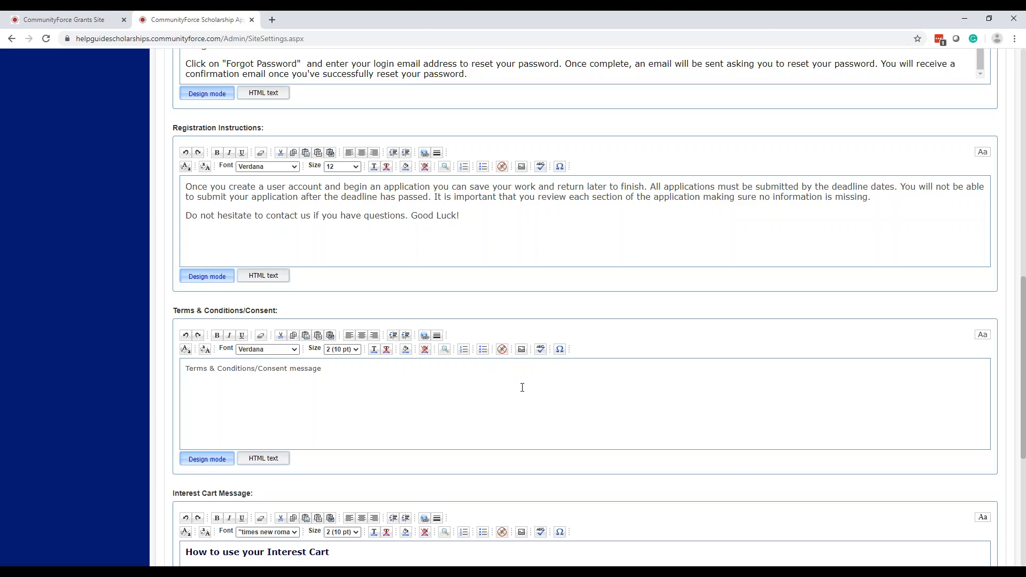
Review the Interest Cart and ineligible students messages
{"action": "scroll", "coordinate": [521, 387], "scroll_direction": "down", "scroll_amount": 3}
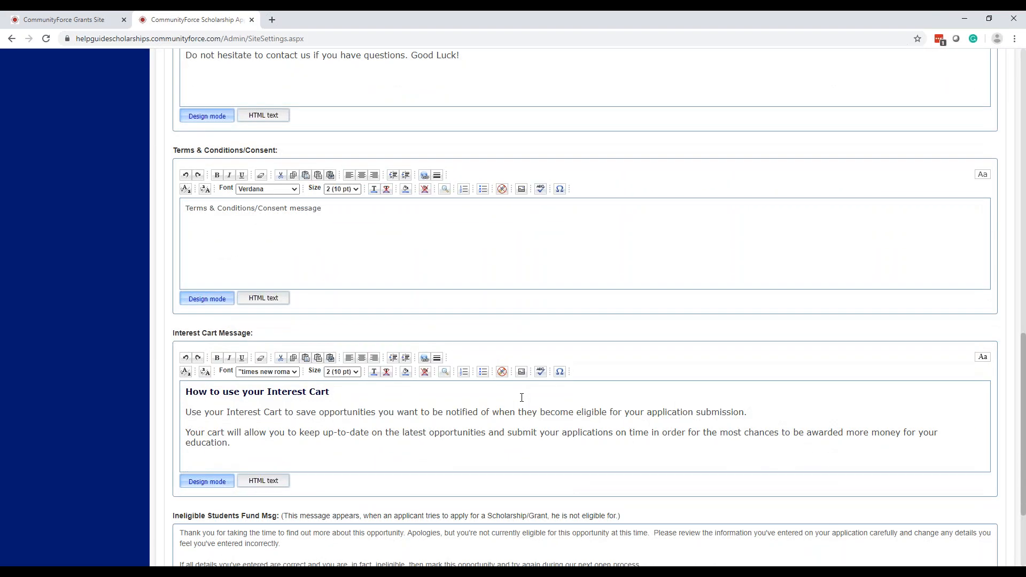
{"action": "left_click", "coordinate": [522, 397]}
{"action": "scroll", "coordinate": [521, 397], "scroll_direction": "down", "scroll_amount": 3}
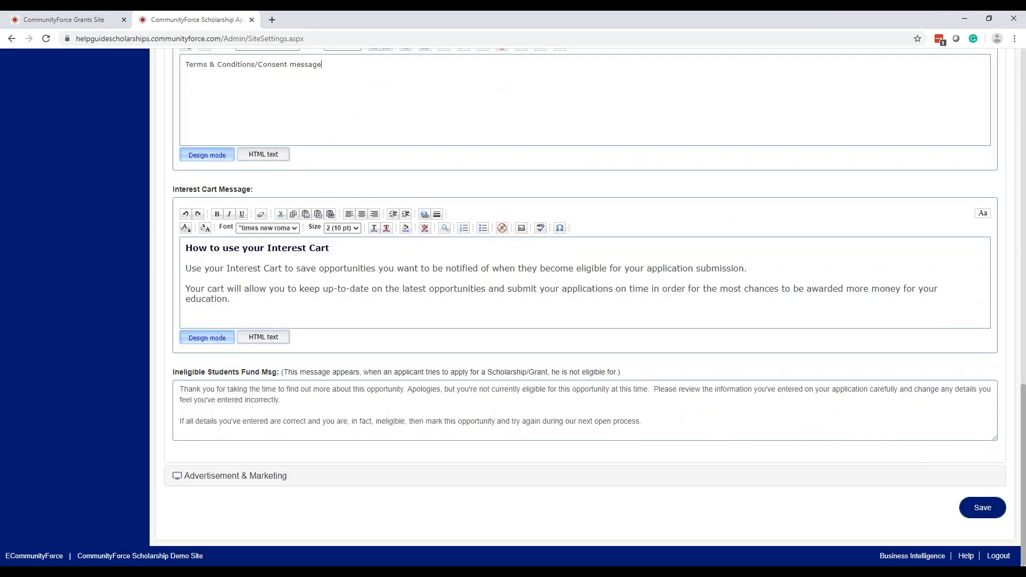
{"action": "left_click", "coordinate": [521, 398]}
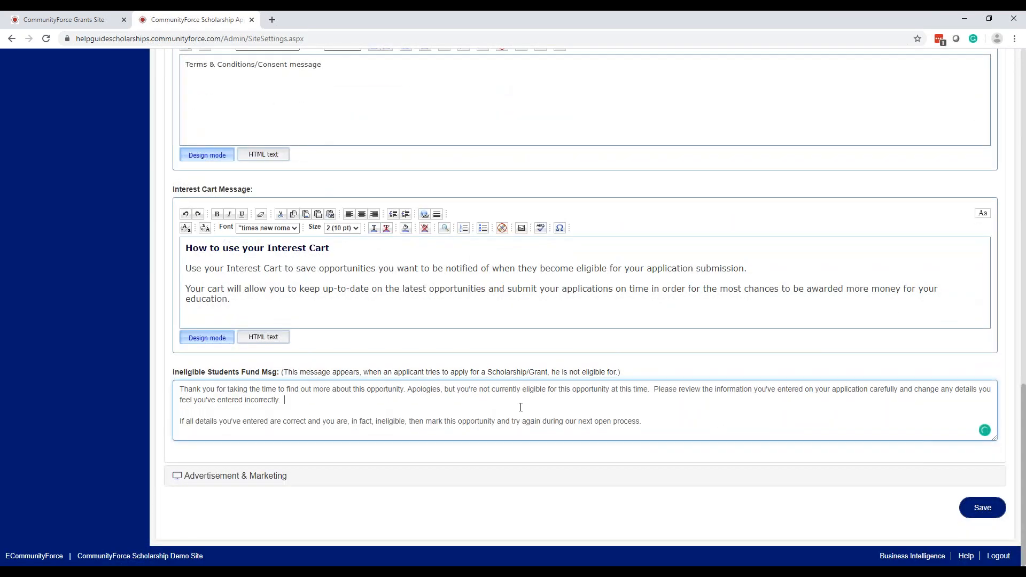
{"action": "left_click", "coordinate": [520, 407]}
{"action": "left_click", "coordinate": [520, 407]}
{"action": "left_click", "coordinate": [520, 407]}
{"action": "left_click", "coordinate": [521, 407]}
{"action": "left_click", "coordinate": [521, 407]}
Expand Advertisement & Marketing and check the empty Google Analytics Script, Meta Keywords and Meta Description fields
{"action": "left_click", "coordinate": [255, 479]}
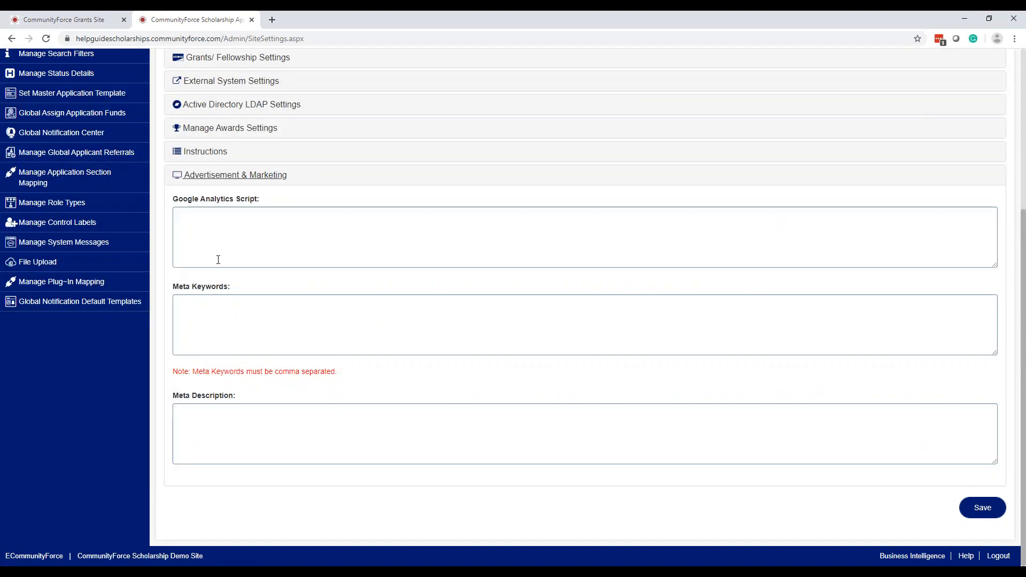
{"action": "scroll", "coordinate": [218, 260], "scroll_direction": "up", "scroll_amount": 2}
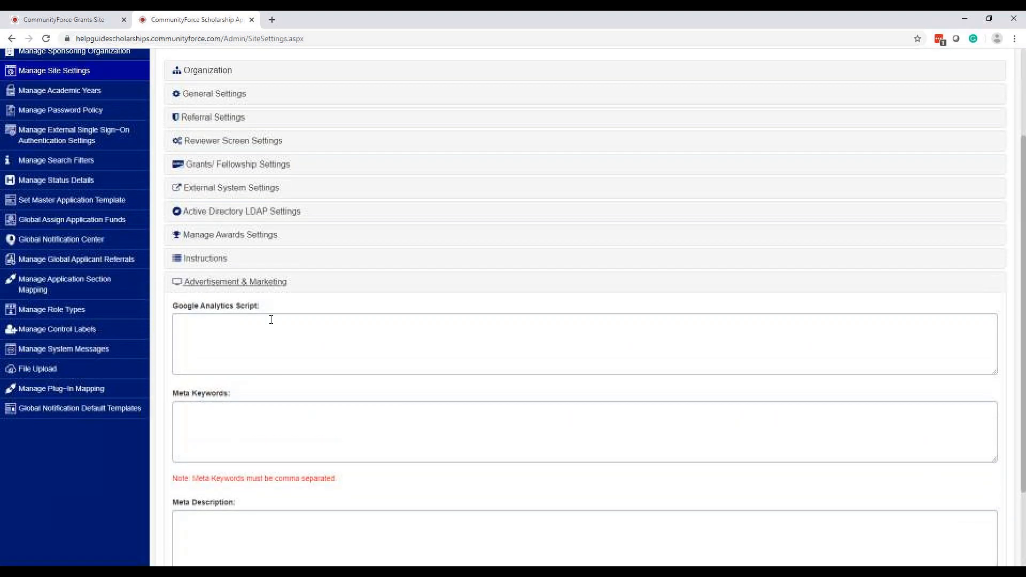
{"action": "left_click", "coordinate": [272, 328]}
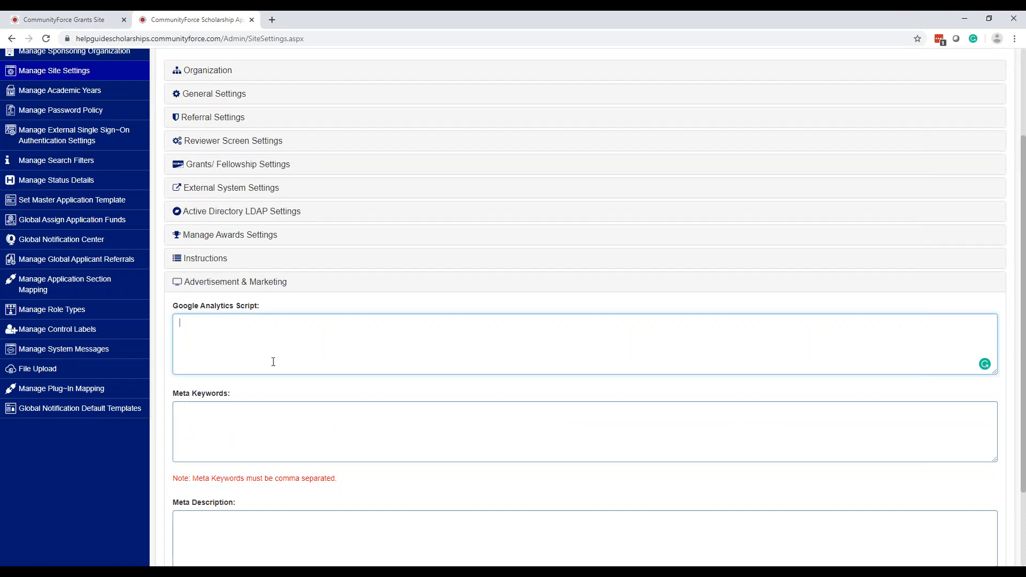
{"action": "left_click", "coordinate": [283, 426]}
{"action": "scroll", "coordinate": [284, 426], "scroll_direction": "down", "scroll_amount": 2}
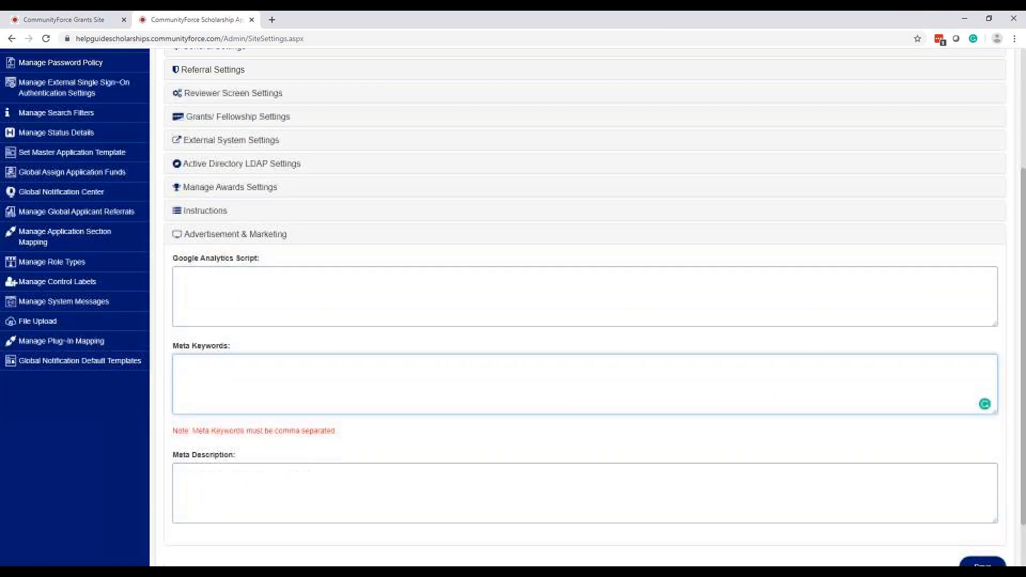
{"action": "key", "text": "Tab"}
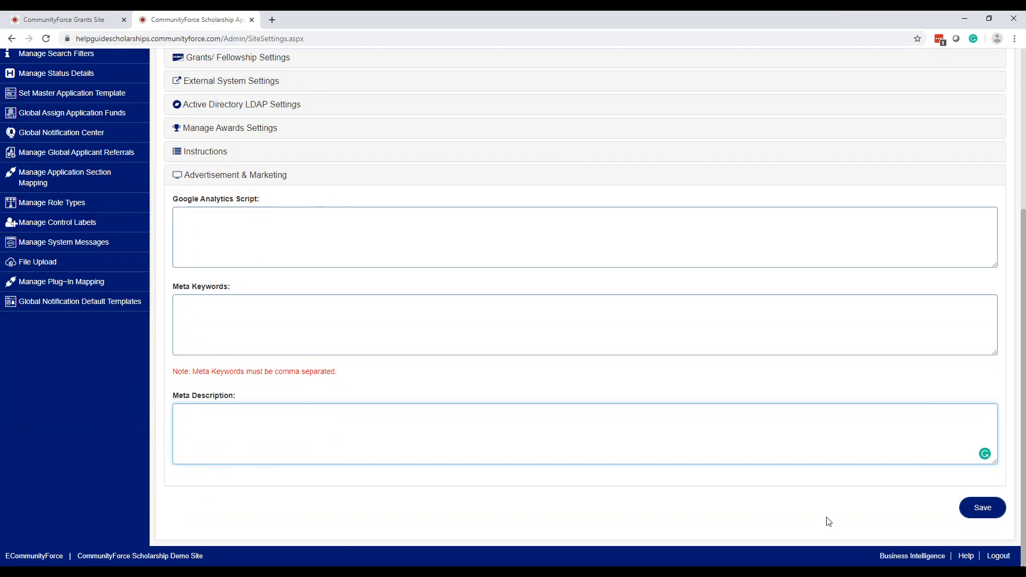
{"action": "key", "text": "ctrl"}
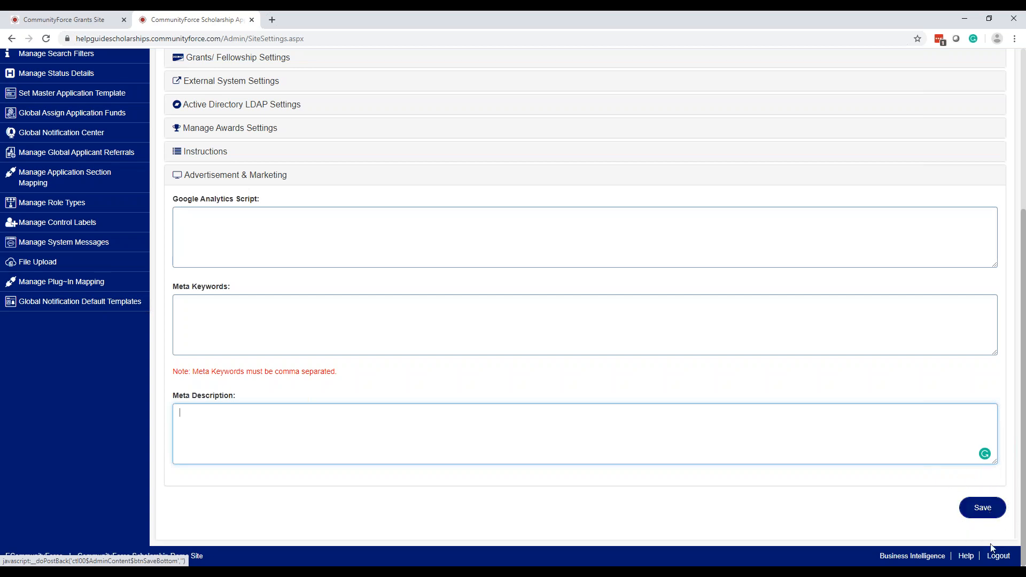
{"action": "scroll", "coordinate": [826, 546], "scroll_direction": "up", "scroll_amount": 5}
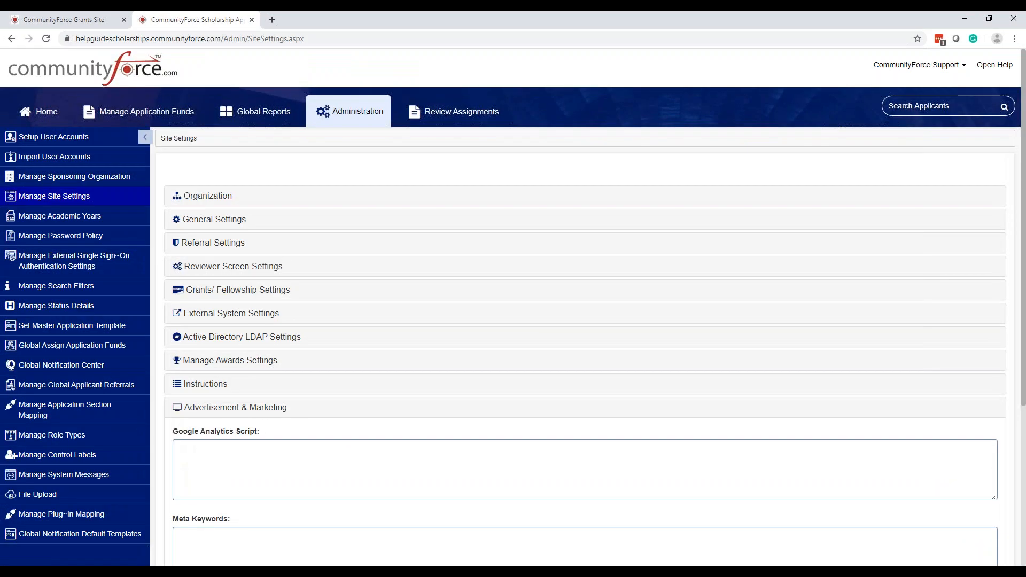
Collapse Advertisement & Marketing and go to the Administration tab
{"action": "left_click", "coordinate": [243, 410]}
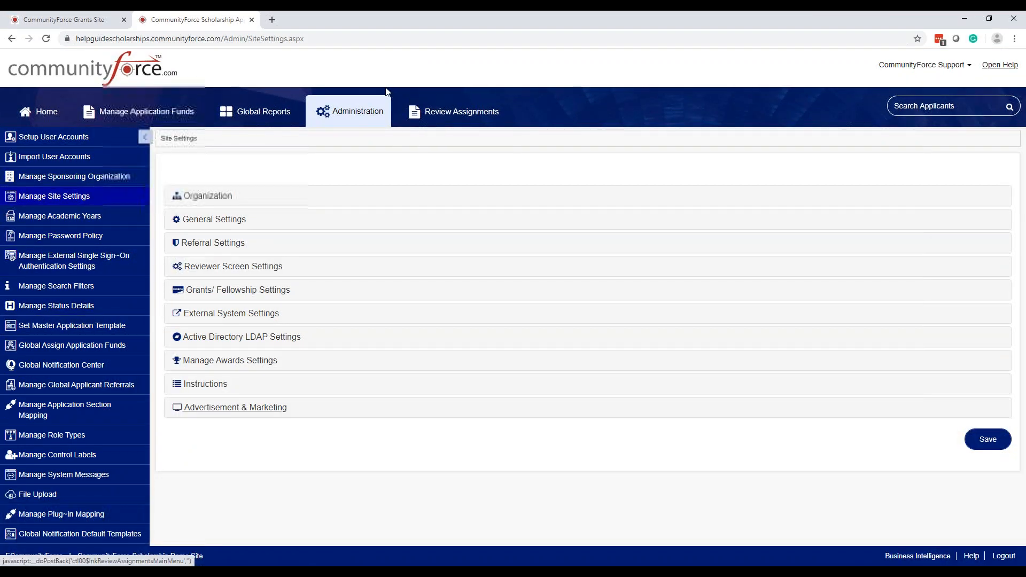
{"action": "left_click", "coordinate": [368, 117]}
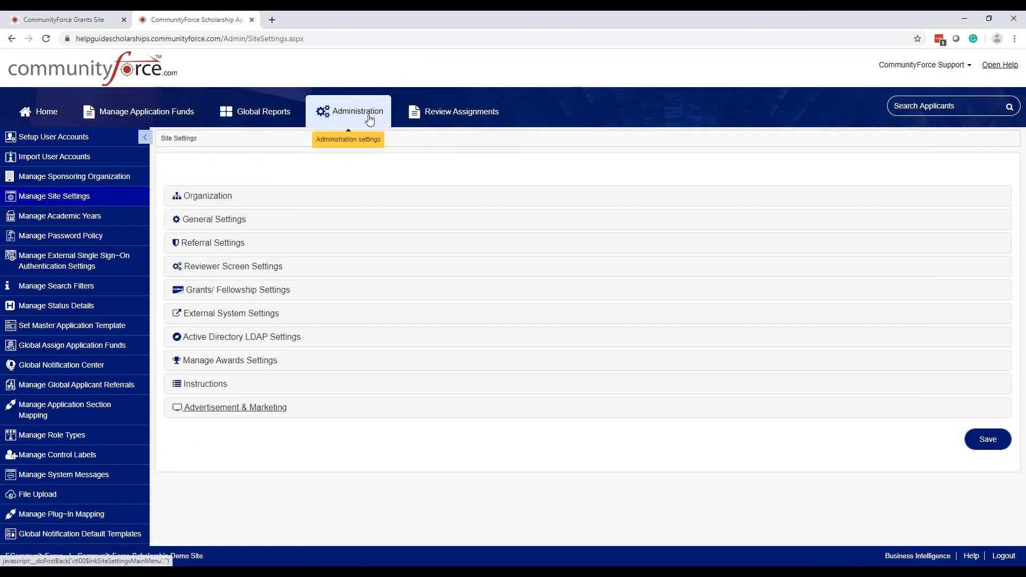
{"action": "left_click", "coordinate": [366, 118]}
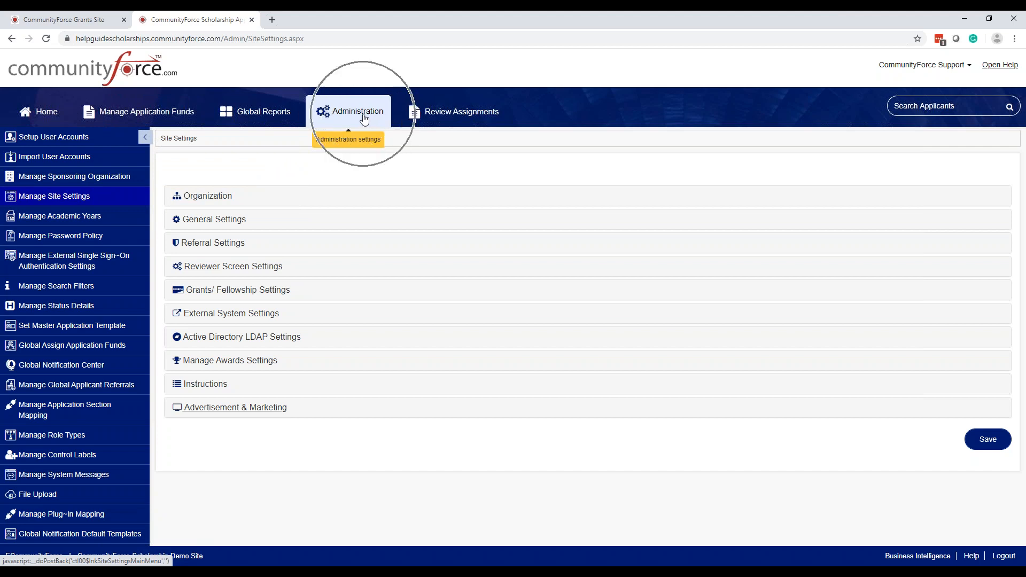